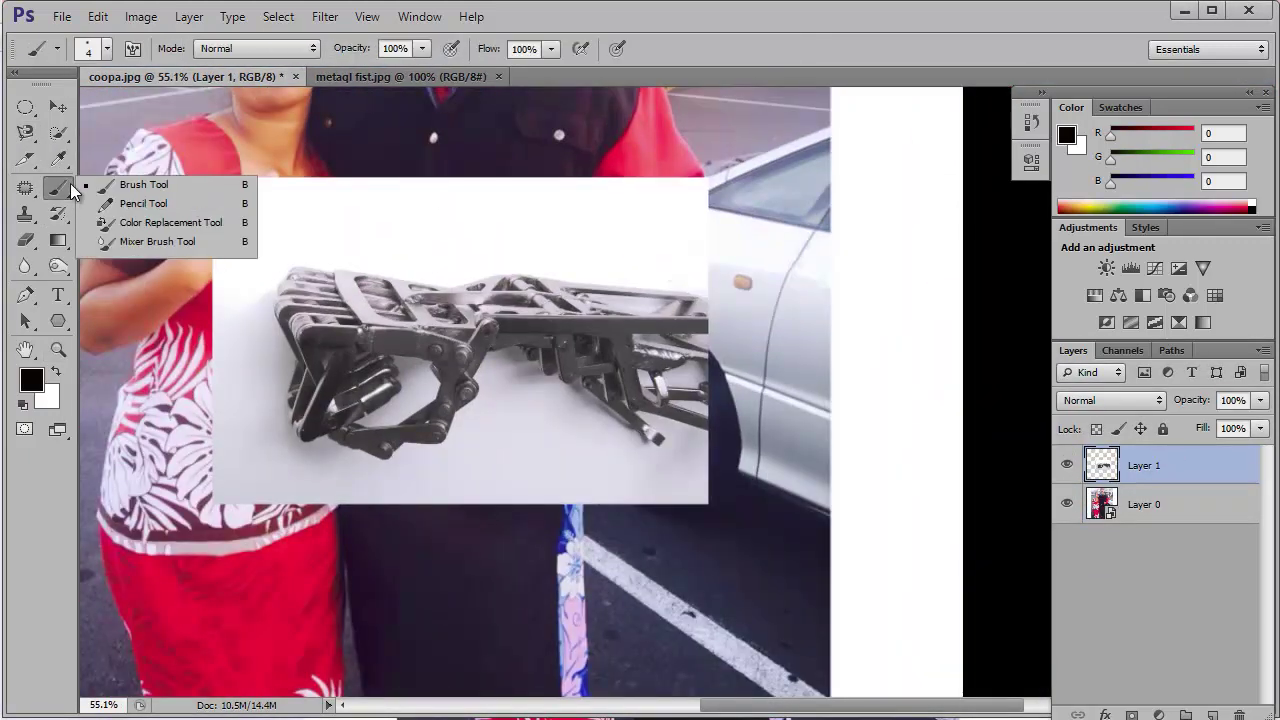
- Magic Wand-select and delete the white and grey patches around the metal fist
key("Delete")
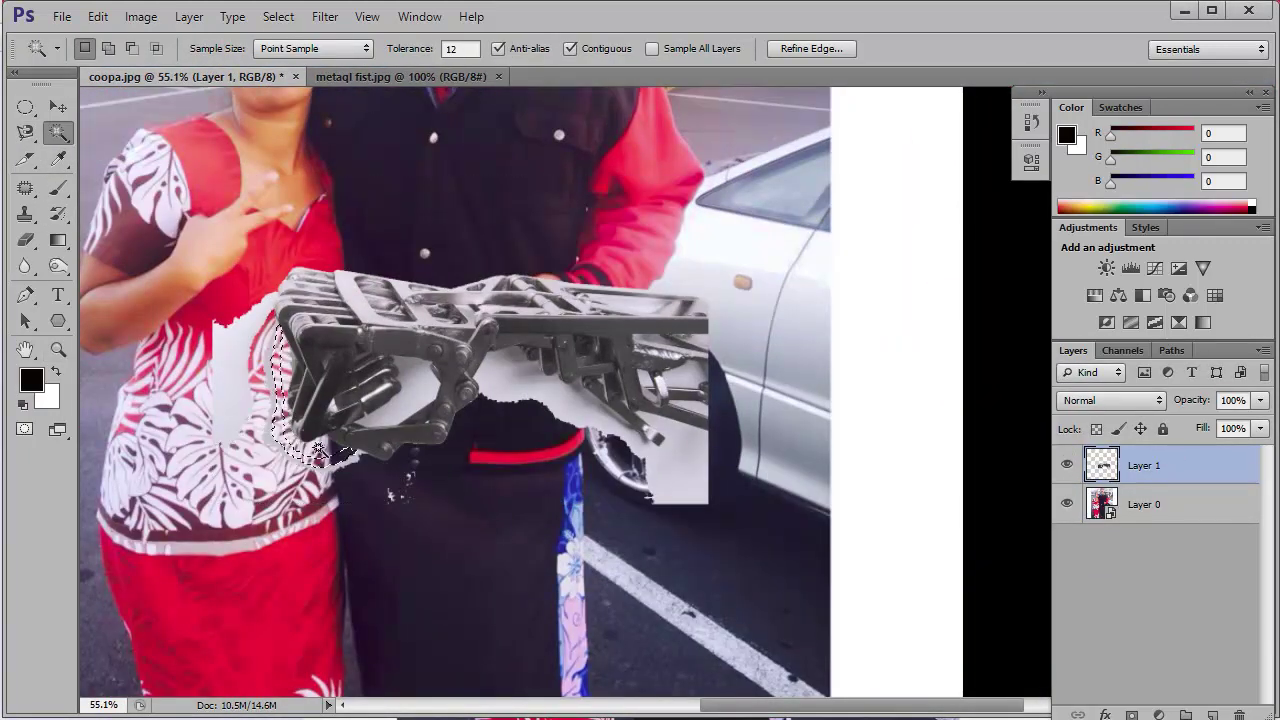
left_click(520, 420)
key("Delete")
left_click(225, 380)
key("Delete")
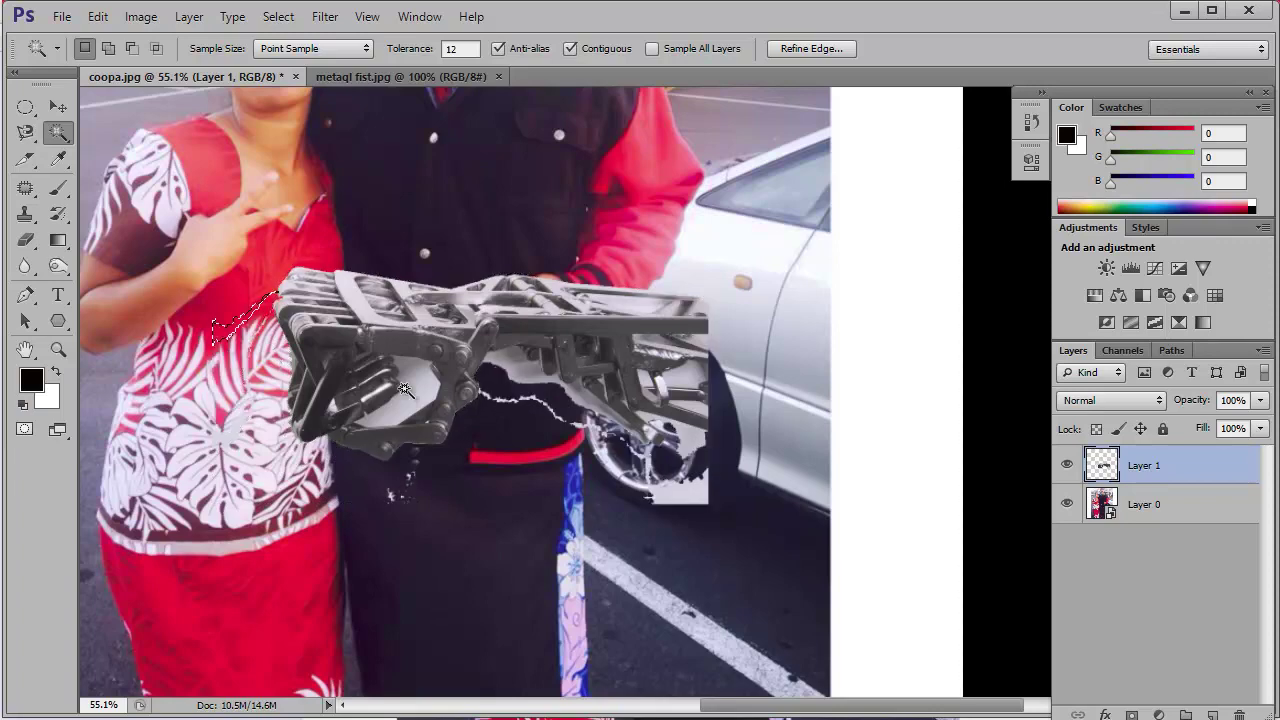
left_click(418, 404)
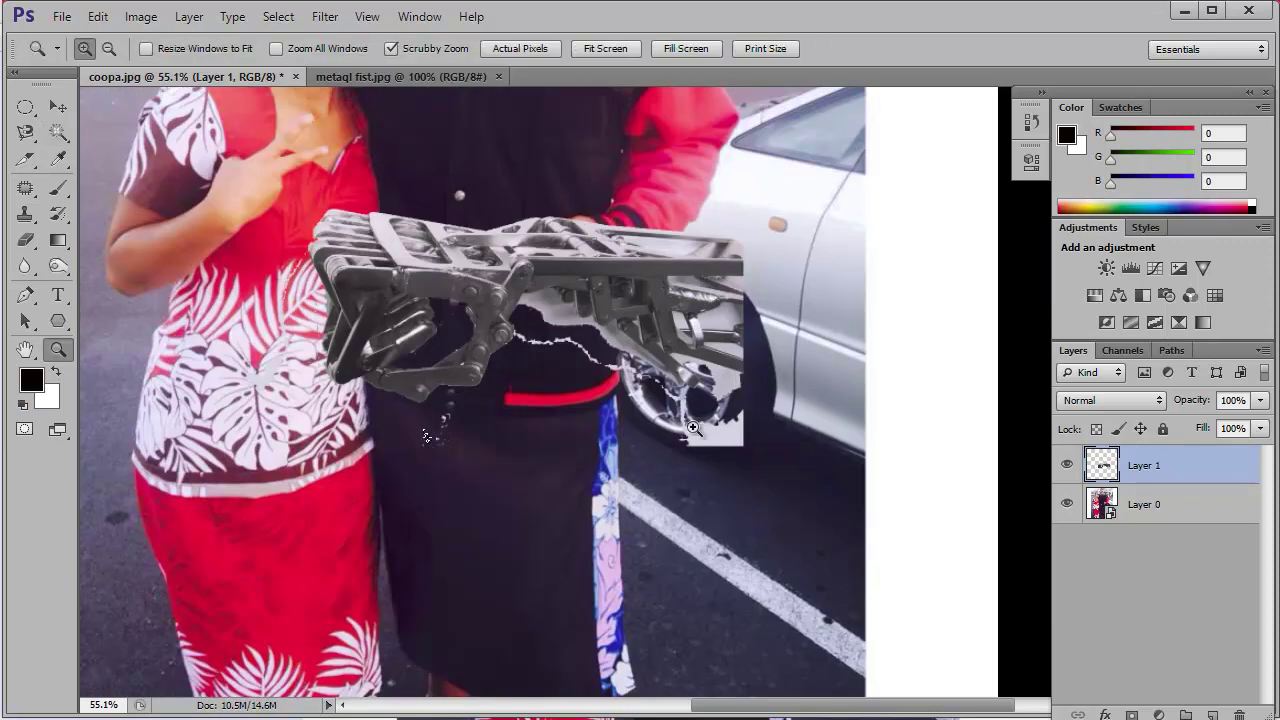
left_click(497, 381, "ctrl")
left_click(520, 315)
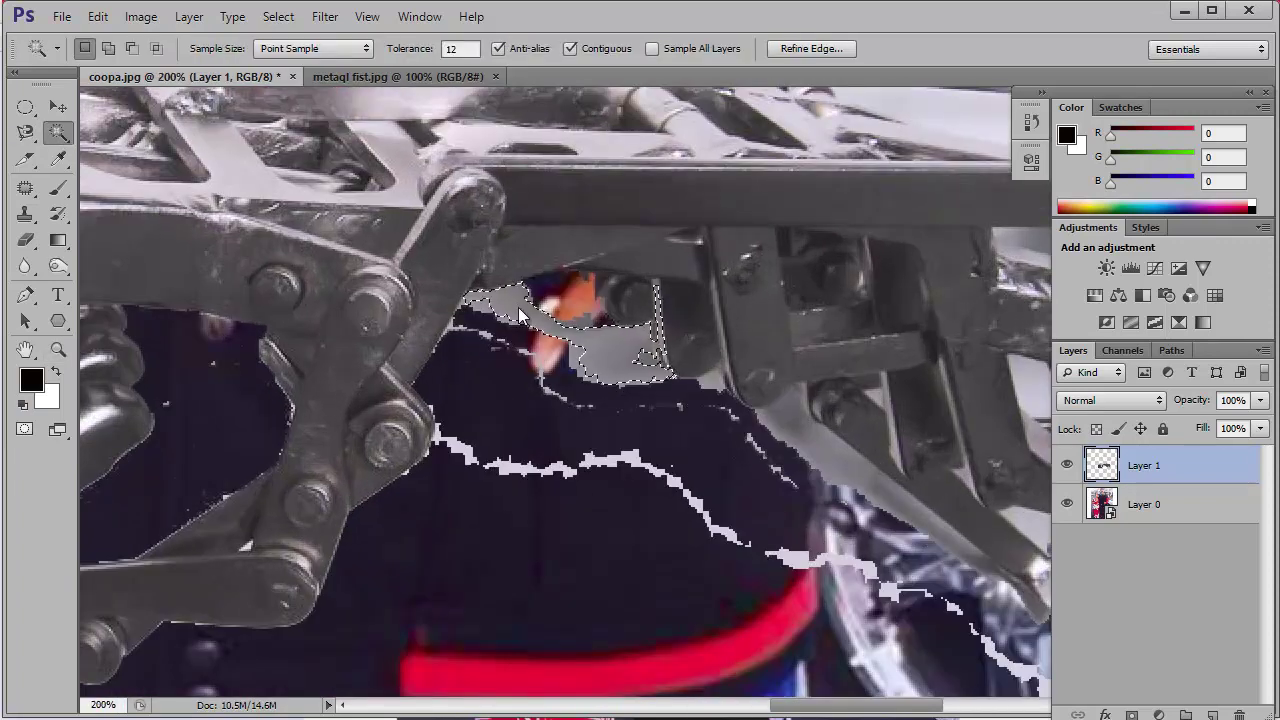
key("Delete")
left_click(452, 445)
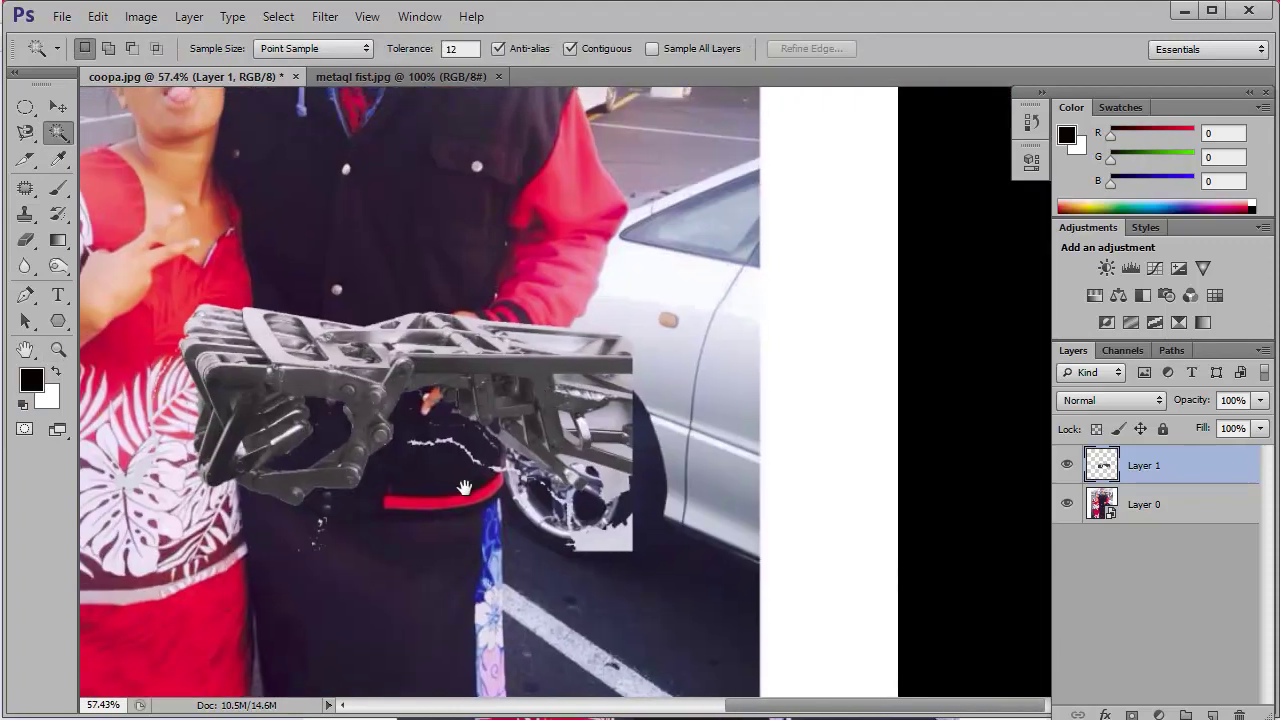
left_click_drag(790, 424, 762, 433)
- Add a layer mask to Layer 1 and brush black over the leftover white streaks
left_click(1130, 714)
key("b")
right_click(305, 403)
mouse_move(300, 400)
left_mouse_down()
mouse_move(443, 428)
mouse_move(757, 594)
left_mouse_up()
mouse_move(600, 470)
left_mouse_down()
mouse_move(537, 372)
mouse_move(538, 342)
left_mouse_up()
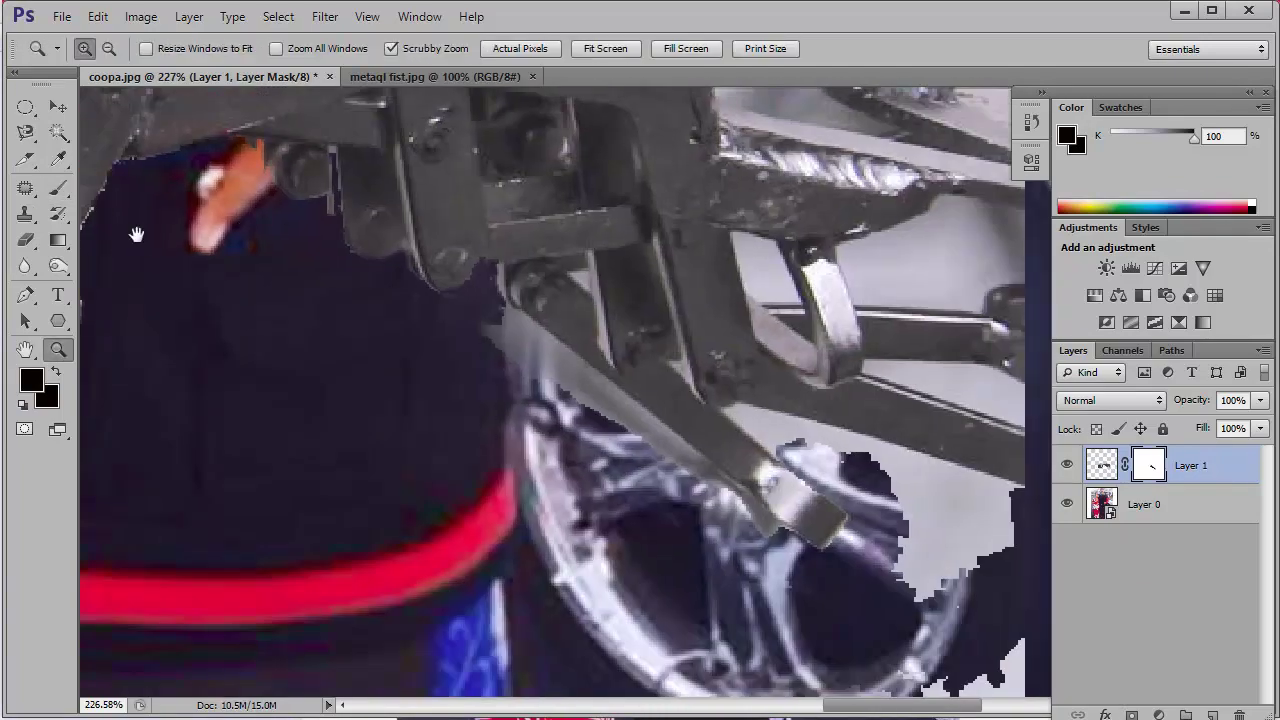
- Zoom out to the whole photo and start Free Transform on the fist layer
left_click_drag(155, 152, 612, 460)
key("ctrl+t")
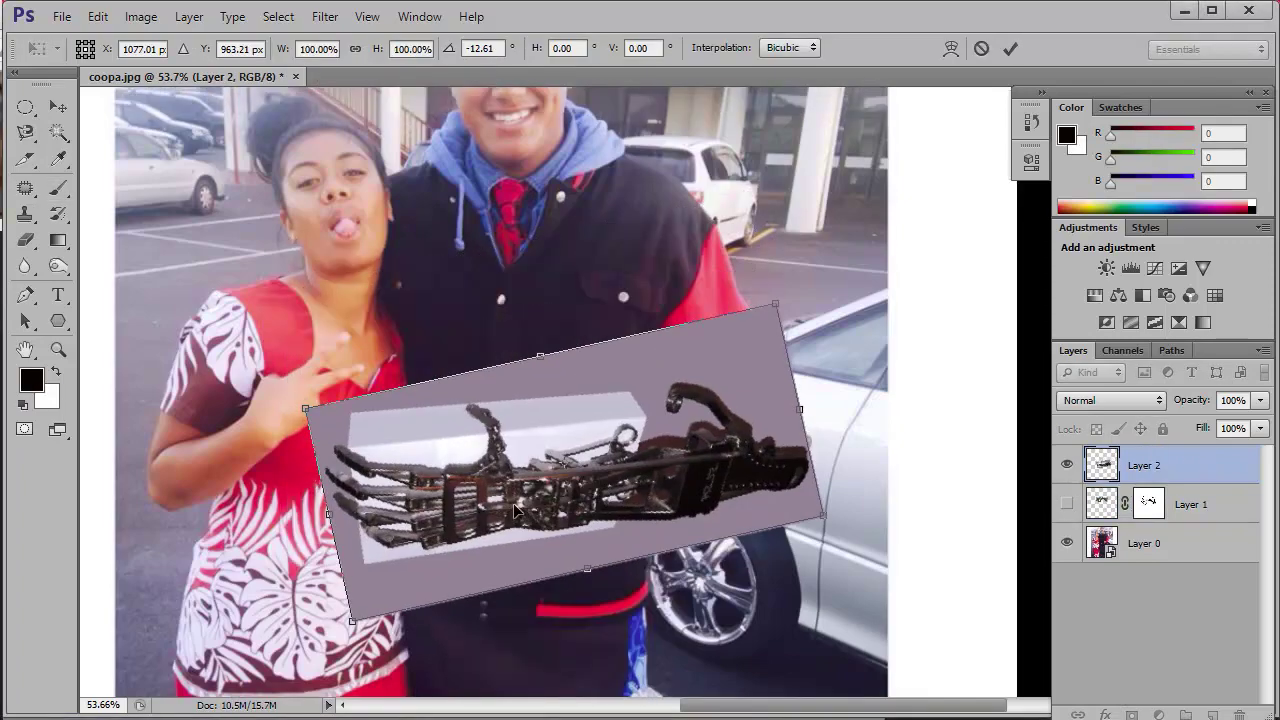
- Commit the new arm on Layer 2 at about -12.6° and zoom in on its fingers
key("Return")
scroll(453, 385, "up", 3)
scroll(502, 542, "down", 2)
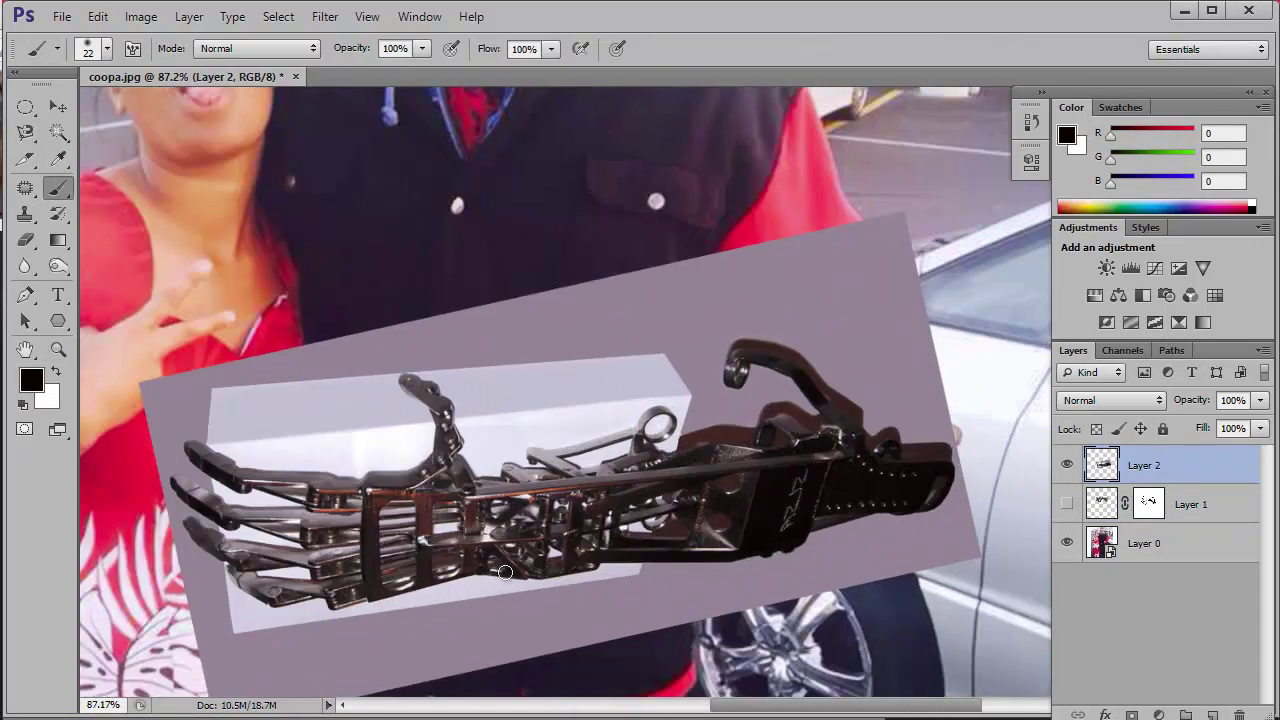
scroll(234, 439, "up", 5)
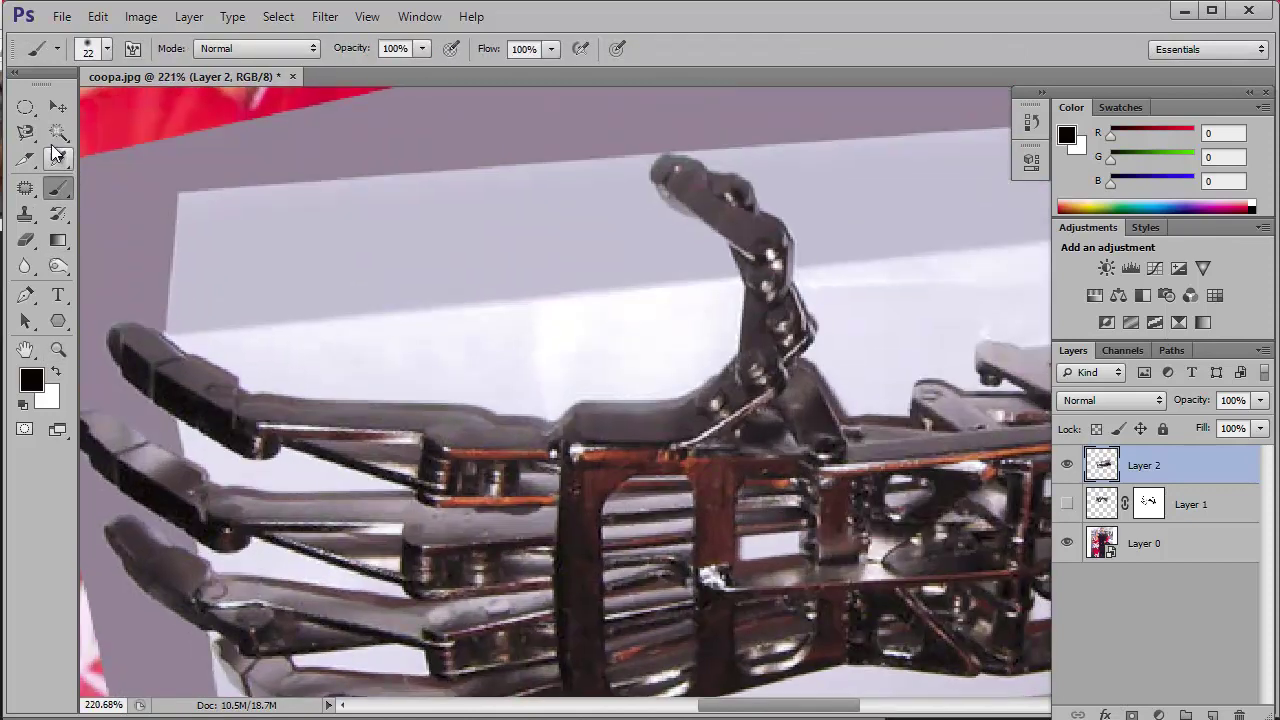
key("l")
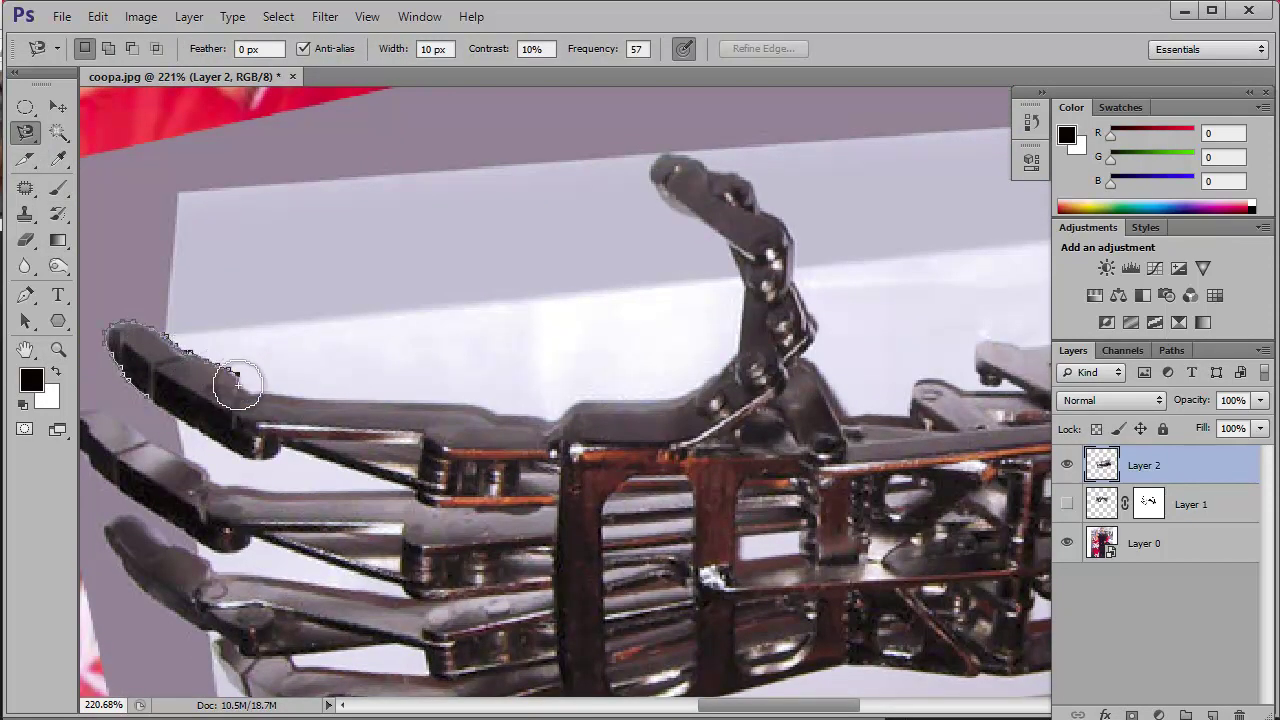
- Trace the Magnetic Lasso around the top fingers and up to the arm's hooked end
mouse_move(190, 352)
left_mouse_down()
mouse_move(346, 401)
mouse_move(556, 425)
mouse_move(580, 393)
mouse_move(722, 374)
mouse_move(751, 314)
mouse_move(731, 255)
left_mouse_up()
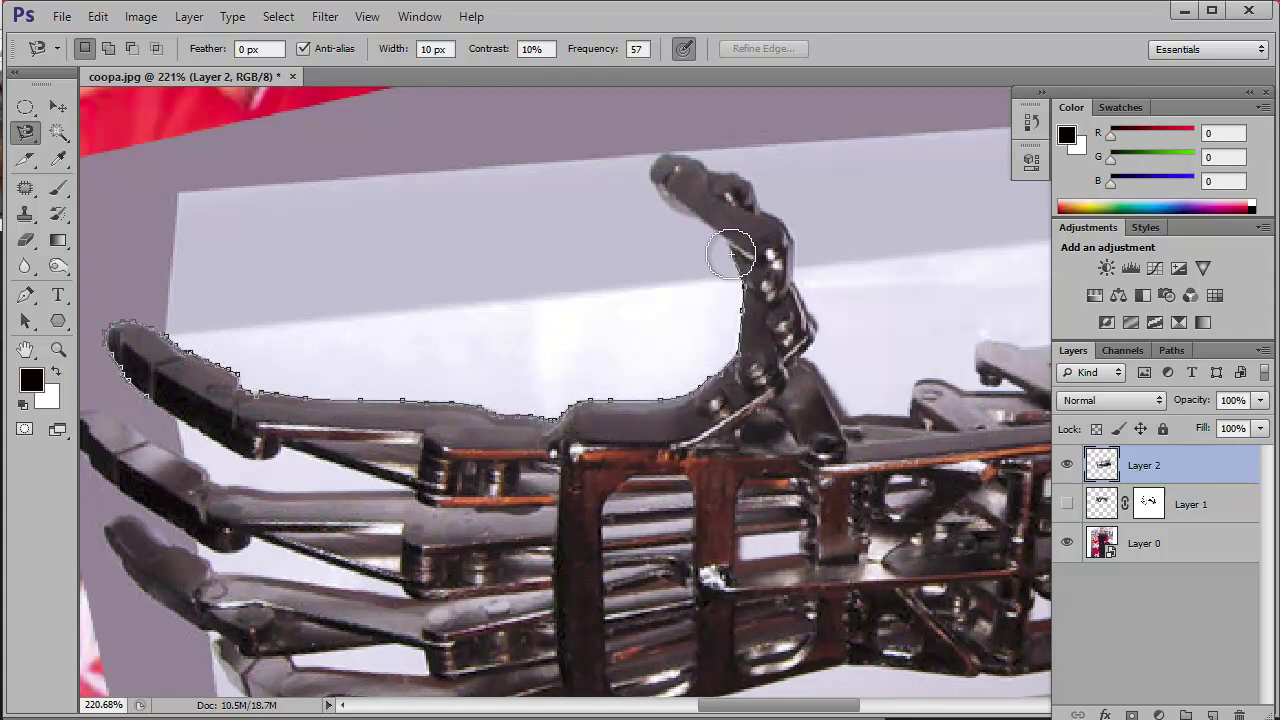
mouse_move(694, 215)
left_mouse_down()
mouse_move(666, 206)
mouse_move(654, 166)
mouse_move(702, 163)
left_mouse_up()
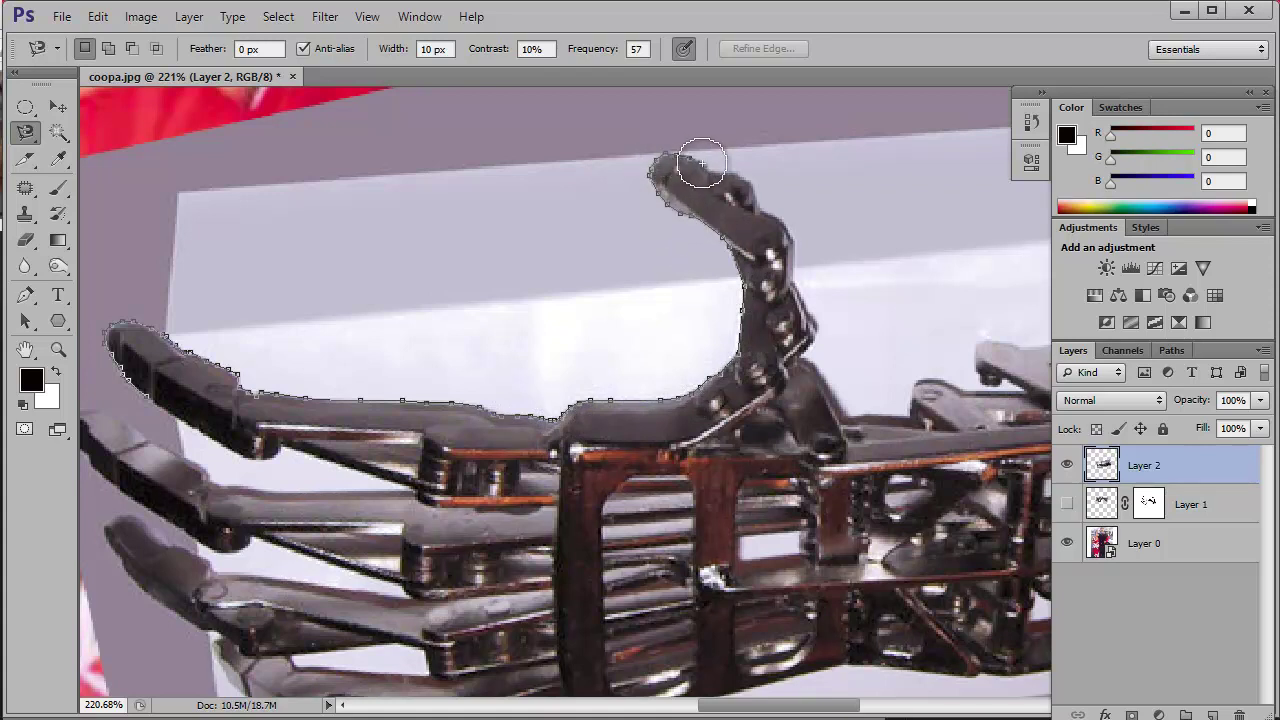
mouse_move(793, 240)
left_mouse_down()
mouse_move(658, 110)
mouse_move(660, 255)
mouse_move(700, 291)
mouse_move(740, 294)
mouse_move(771, 271)
mouse_move(590, 262)
mouse_move(694, 268)
mouse_move(648, 262)
mouse_move(650, 225)
mouse_move(738, 222)
mouse_move(596, 220)
mouse_move(700, 157)
mouse_move(757, 143)
mouse_move(781, 200)
mouse_move(731, 255)
mouse_move(745, 262)
mouse_move(707, 258)
left_mouse_up()
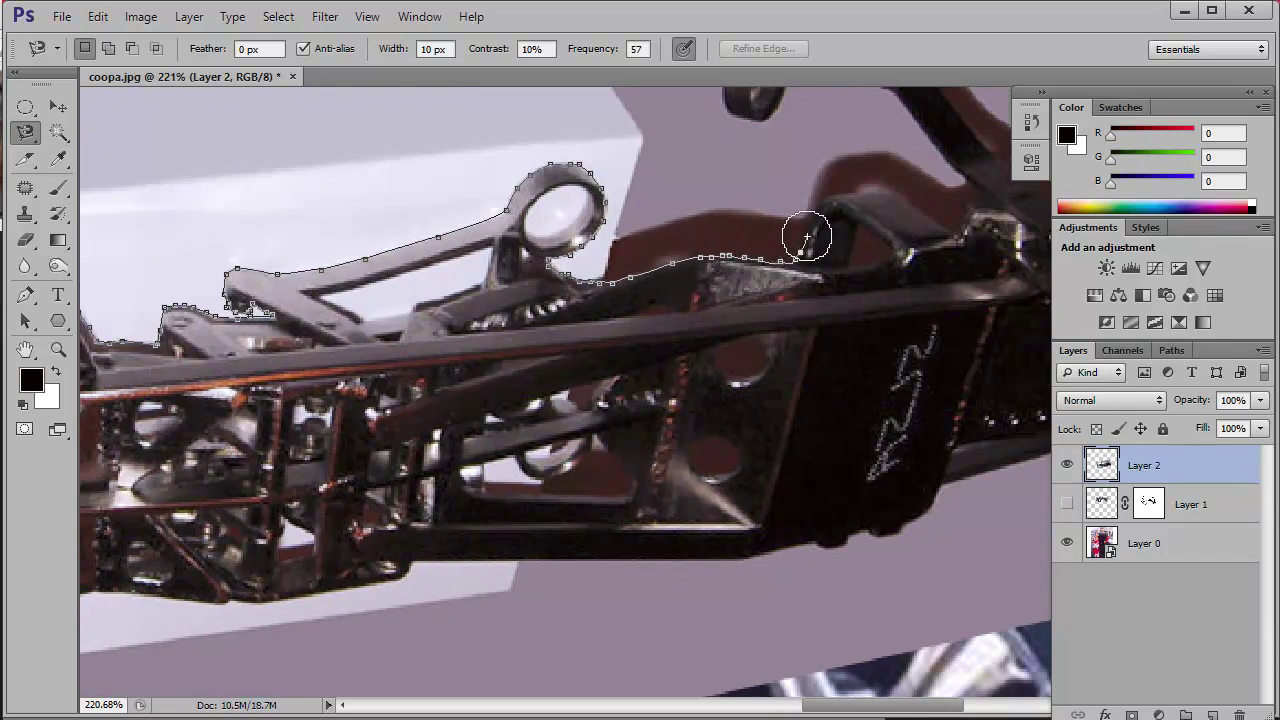
left_click_drag(840, 197, 541, 222)
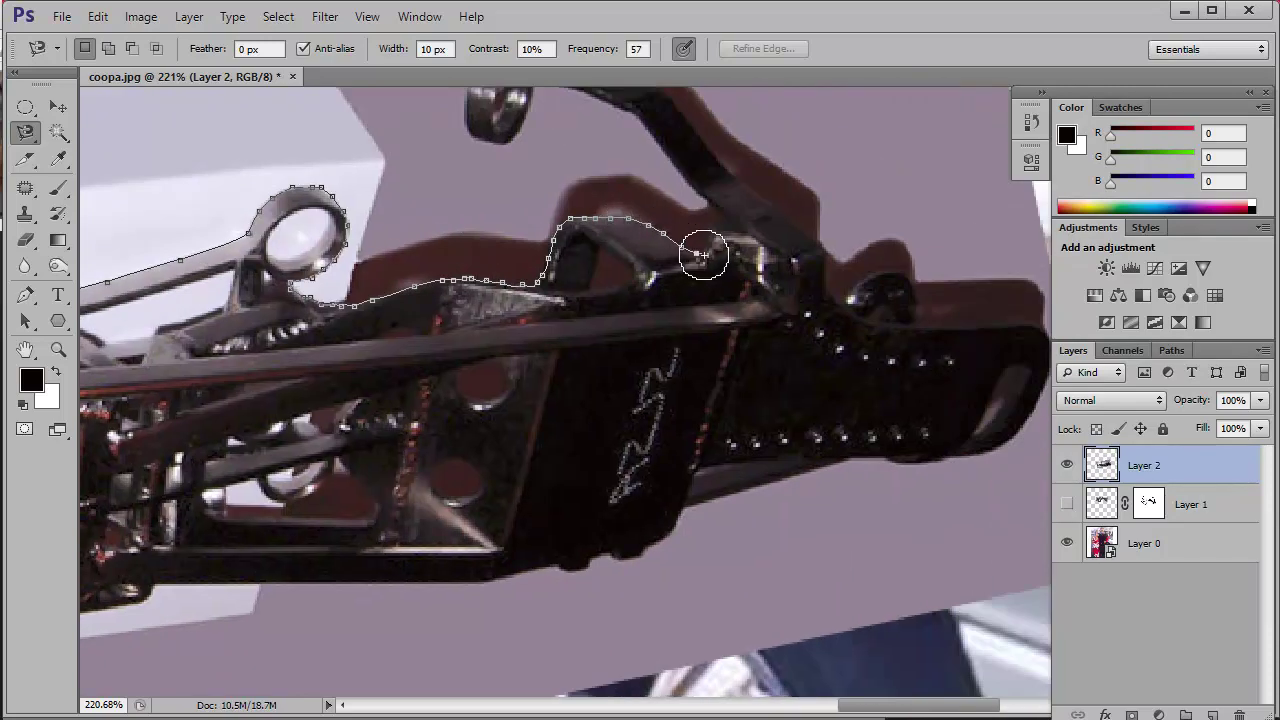
left_click_drag(637, 115, 642, 137)
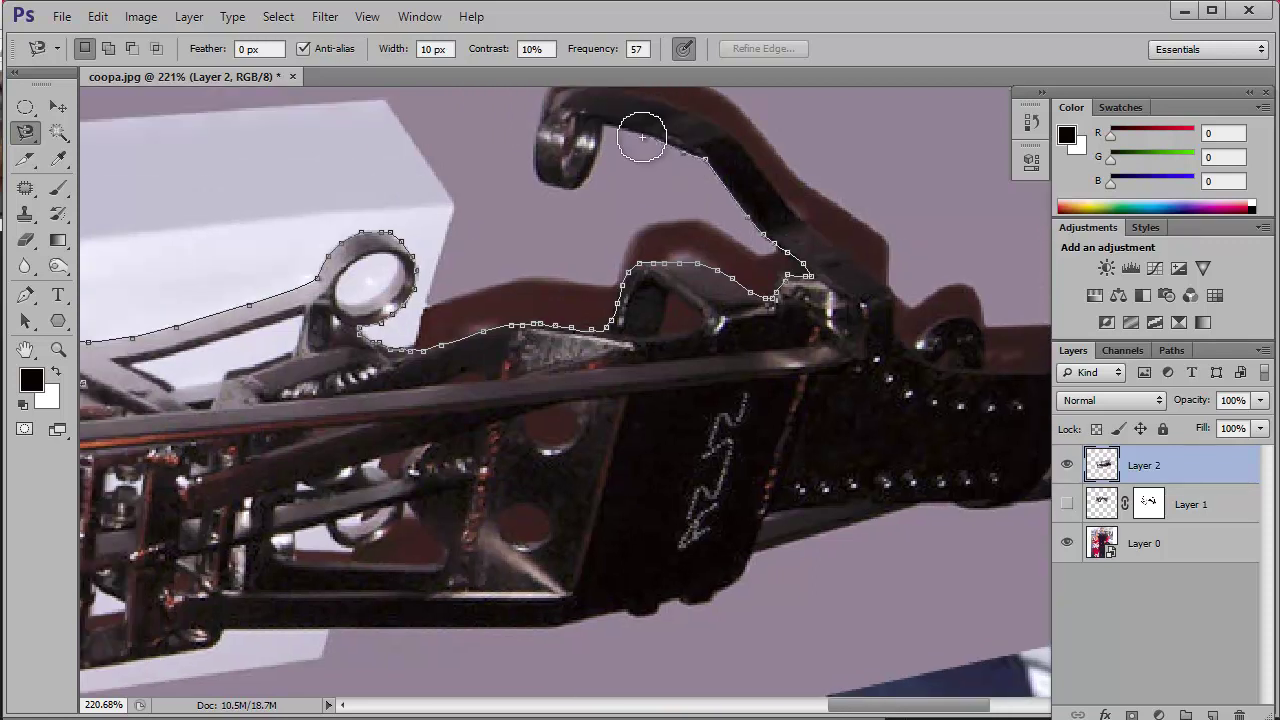
left_click_drag(547, 116, 542, 198)
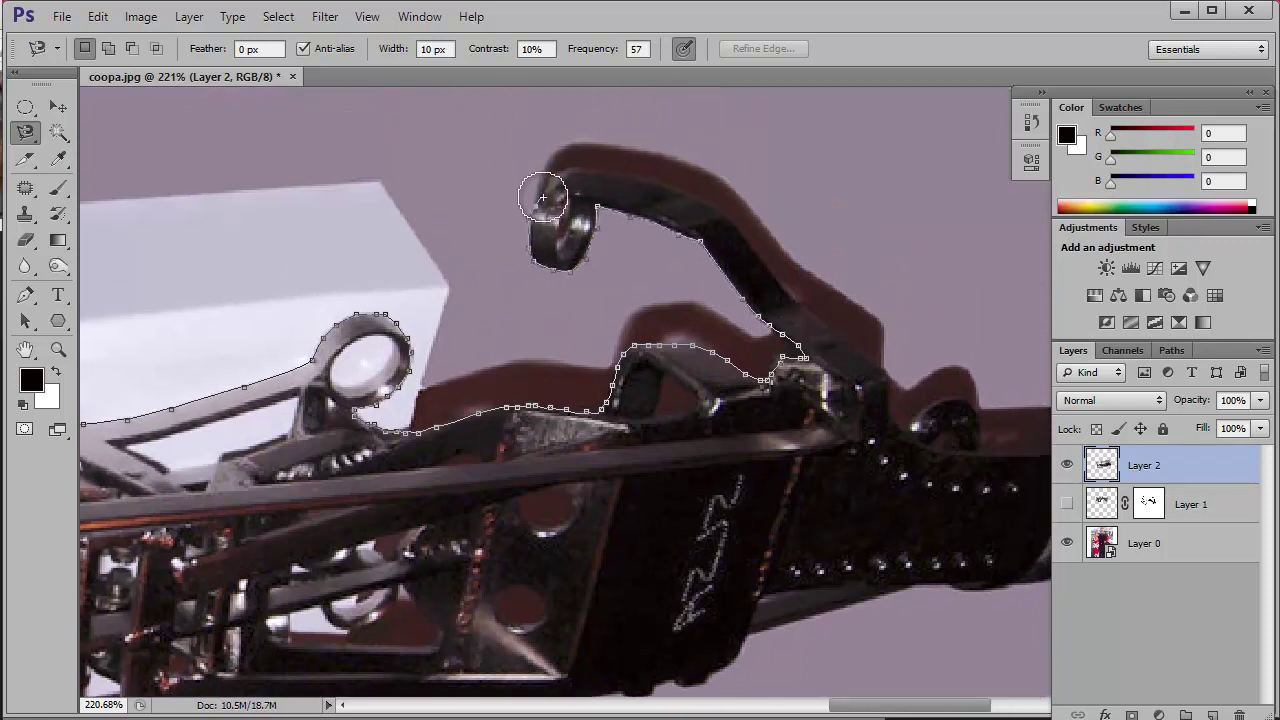
- Continue the outline around the wrist and lower edge back to the fingers, closing it
left_click_drag(736, 223, 549, 158)
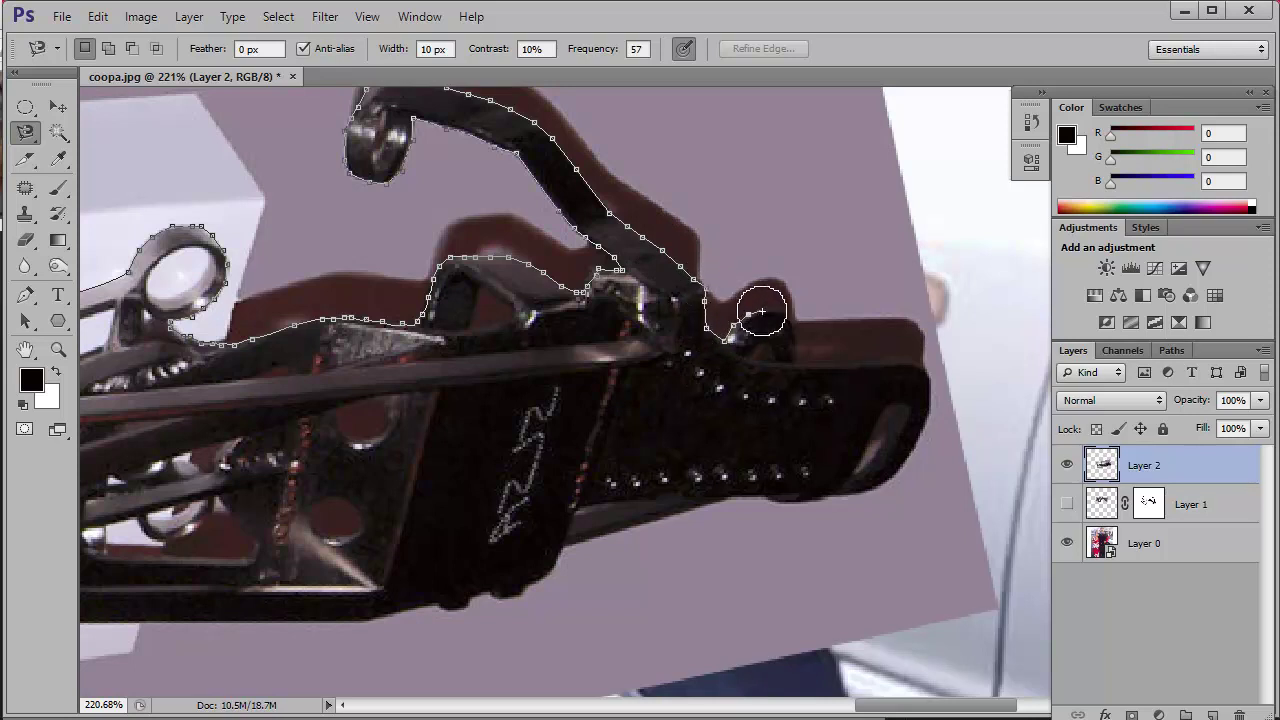
mouse_move(907, 366)
left_mouse_down()
mouse_move(746, 497)
mouse_move(634, 523)
mouse_move(561, 563)
left_mouse_up()
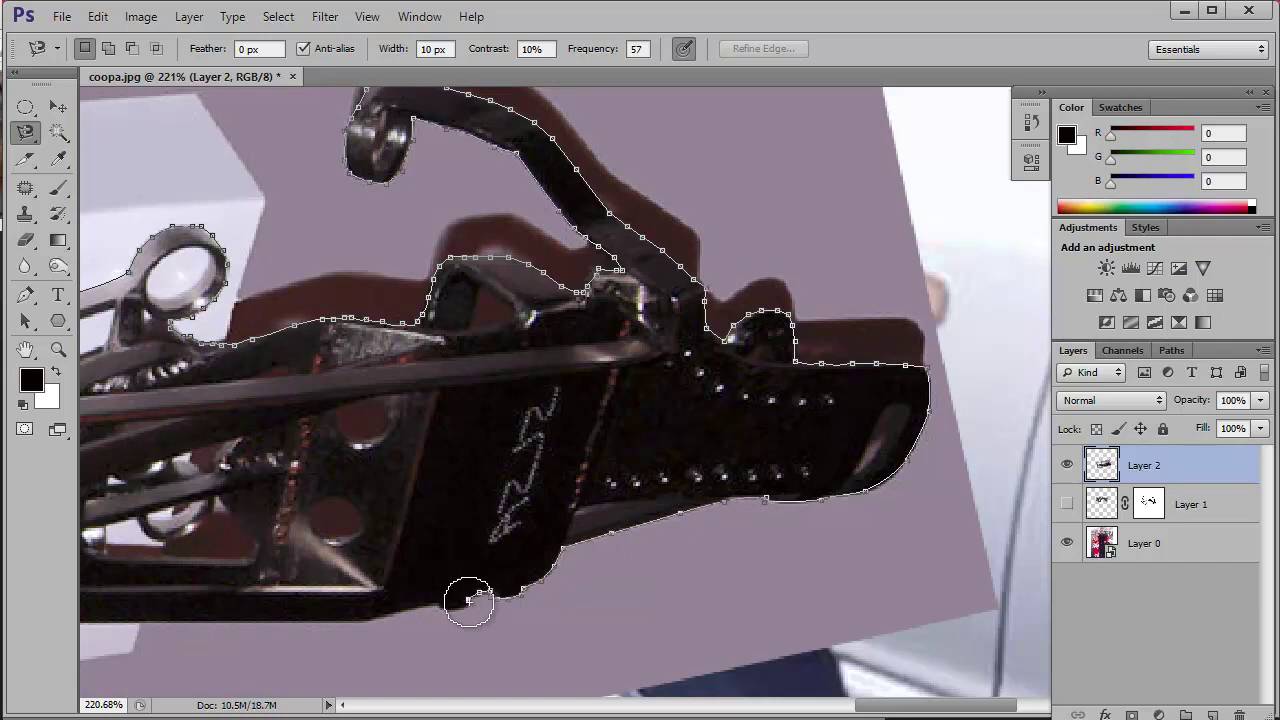
mouse_move(424, 606)
left_mouse_down()
mouse_move(514, 537)
mouse_move(740, 520)
left_mouse_up()
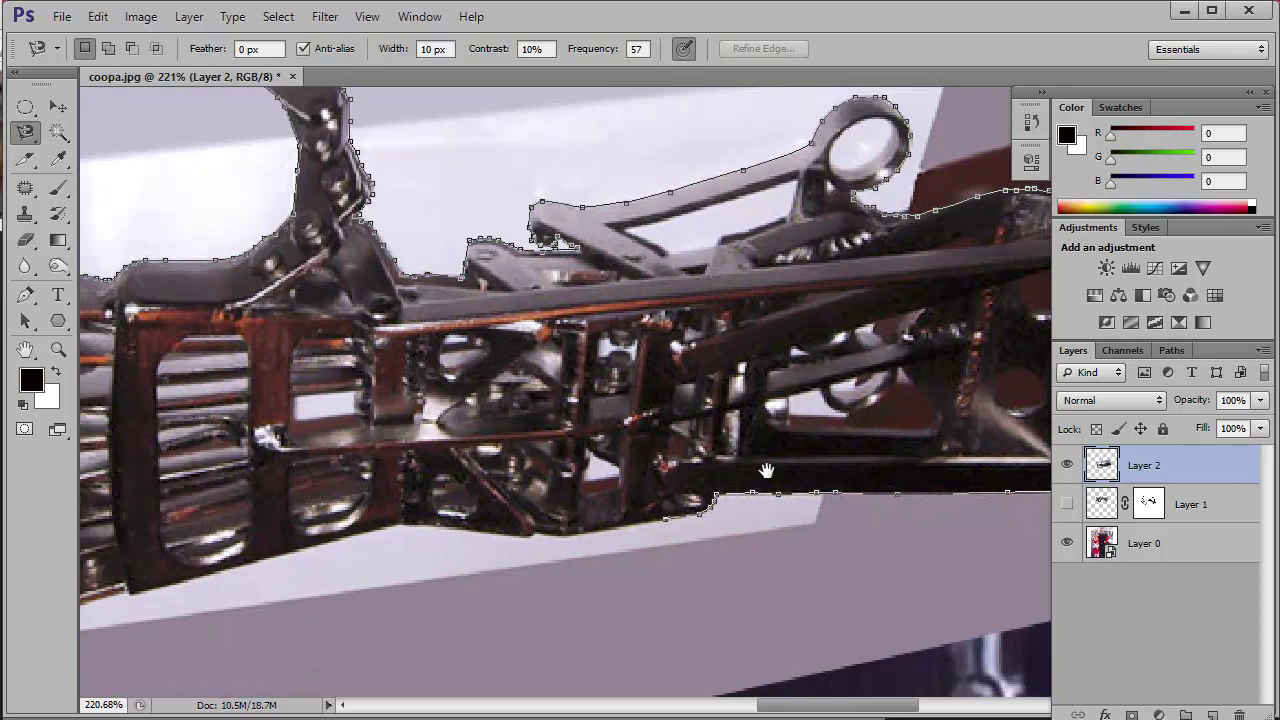
left_click_drag(551, 545, 708, 515)
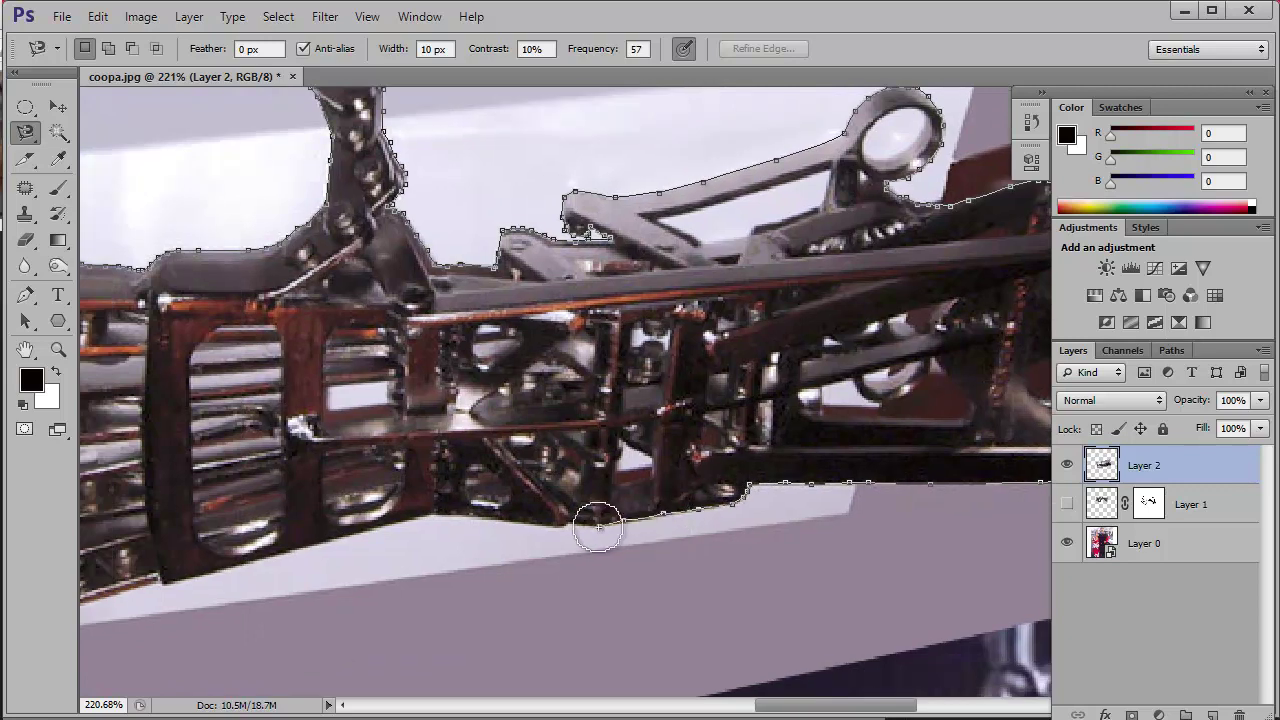
left_click_drag(425, 515, 600, 471)
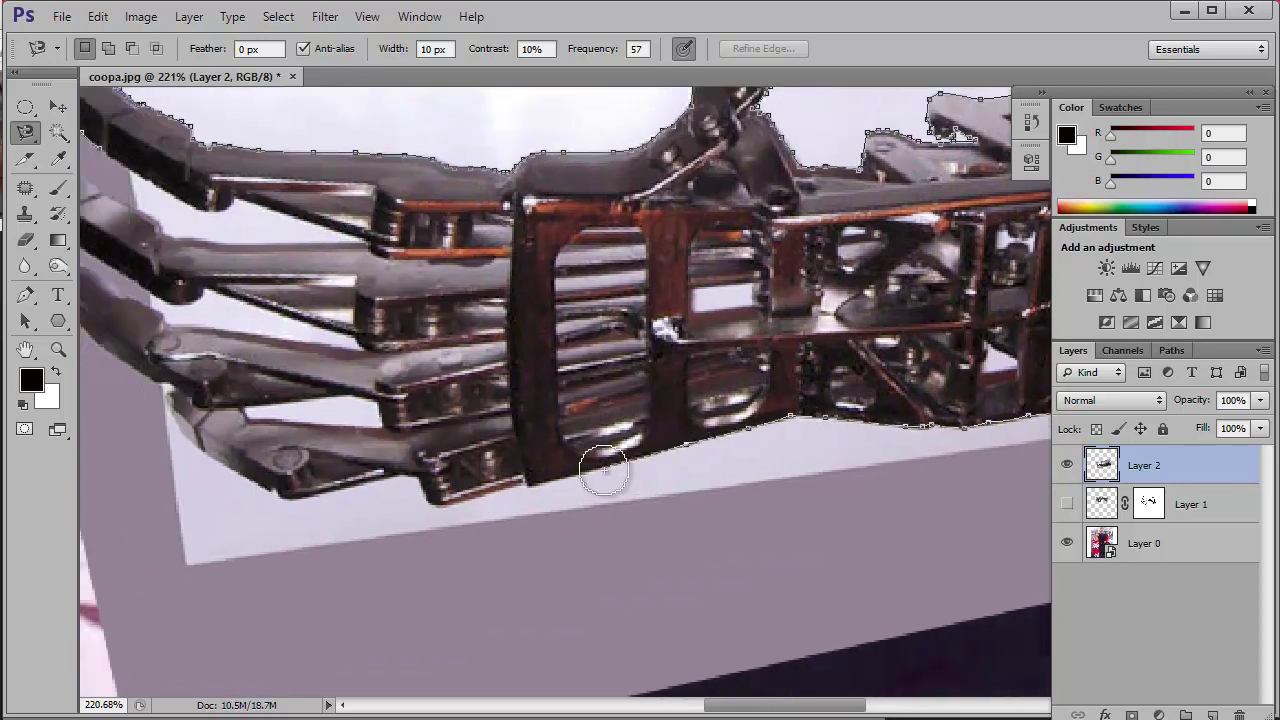
mouse_move(523, 486)
left_mouse_down()
mouse_move(640, 450)
mouse_move(437, 437)
mouse_move(338, 370)
left_mouse_up()
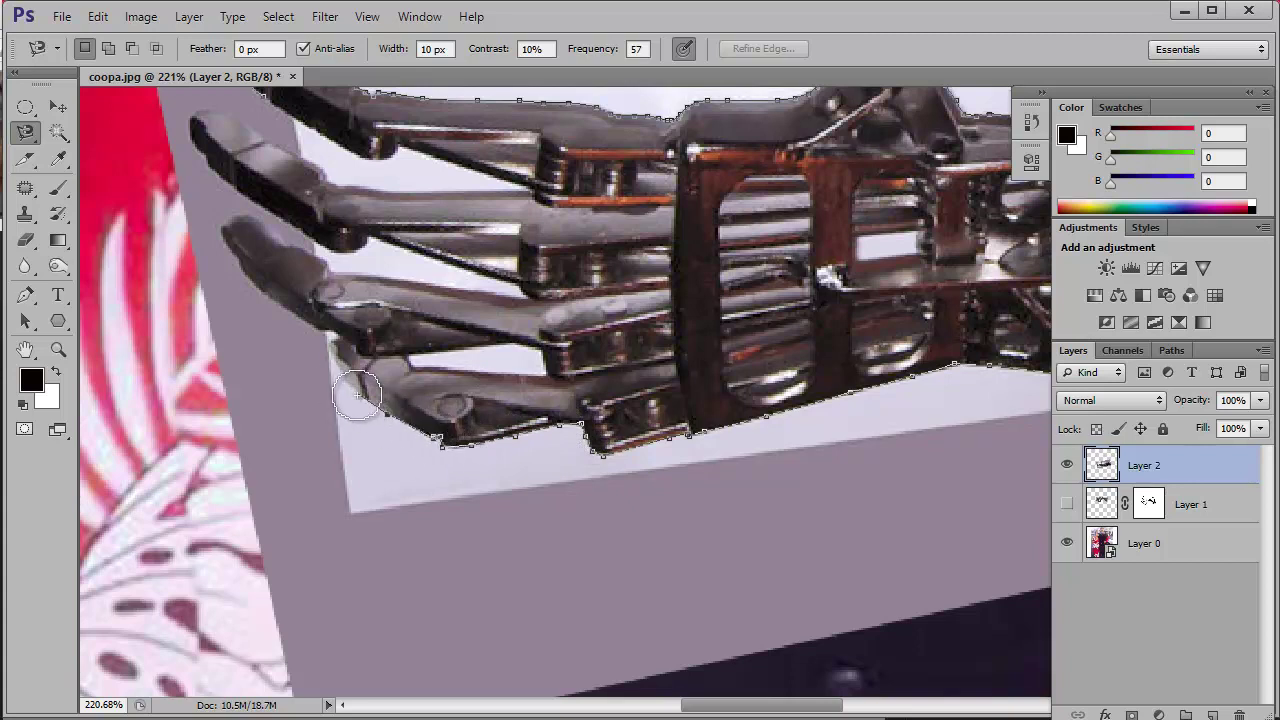
mouse_move(296, 323)
left_mouse_down()
mouse_move(243, 263)
mouse_move(234, 218)
left_mouse_up()
mouse_move(313, 255)
left_mouse_down()
mouse_move(370, 278)
mouse_move(528, 298)
mouse_move(374, 229)
mouse_move(337, 234)
mouse_move(224, 185)
mouse_move(196, 112)
mouse_move(323, 177)
mouse_move(505, 188)
mouse_move(396, 158)
mouse_move(527, 303)
left_mouse_up()
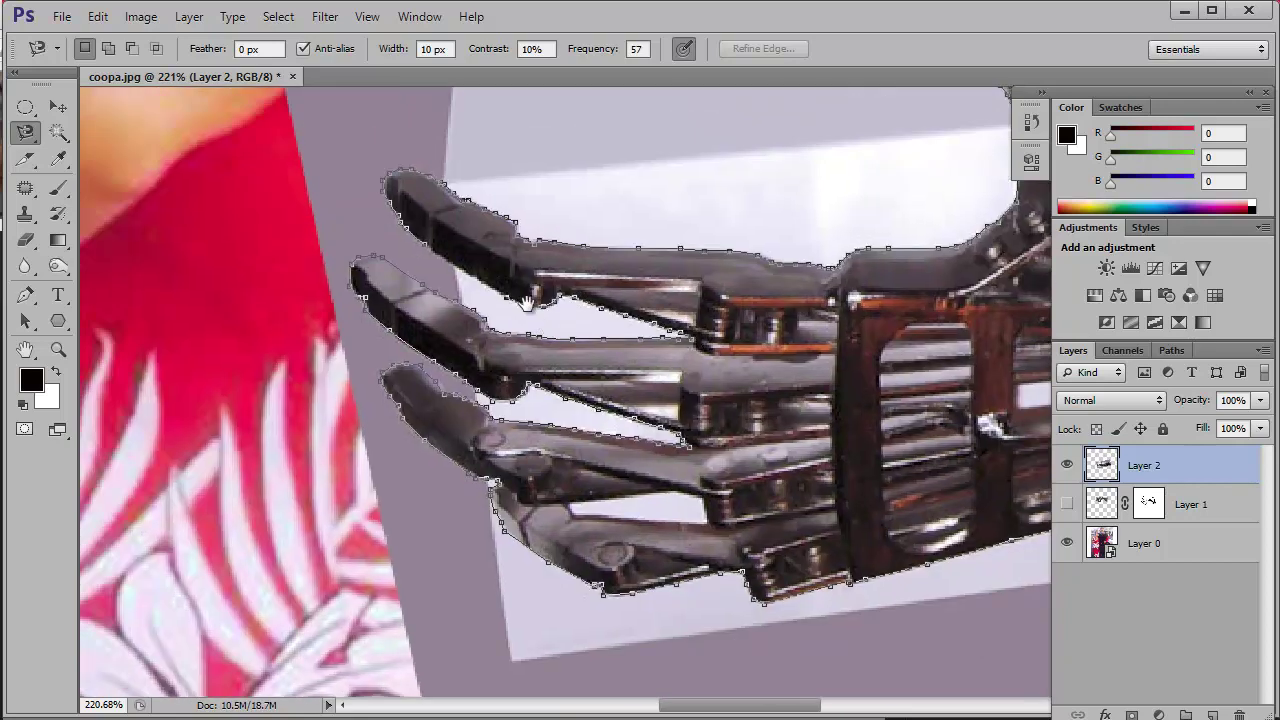
key("Return")
- Copy the traced arm to Layer 3, hide the original arm layer, and nudge it left
key("ctrl+j")
scroll(952, 466, "down", 5)
left_click(1067, 504)
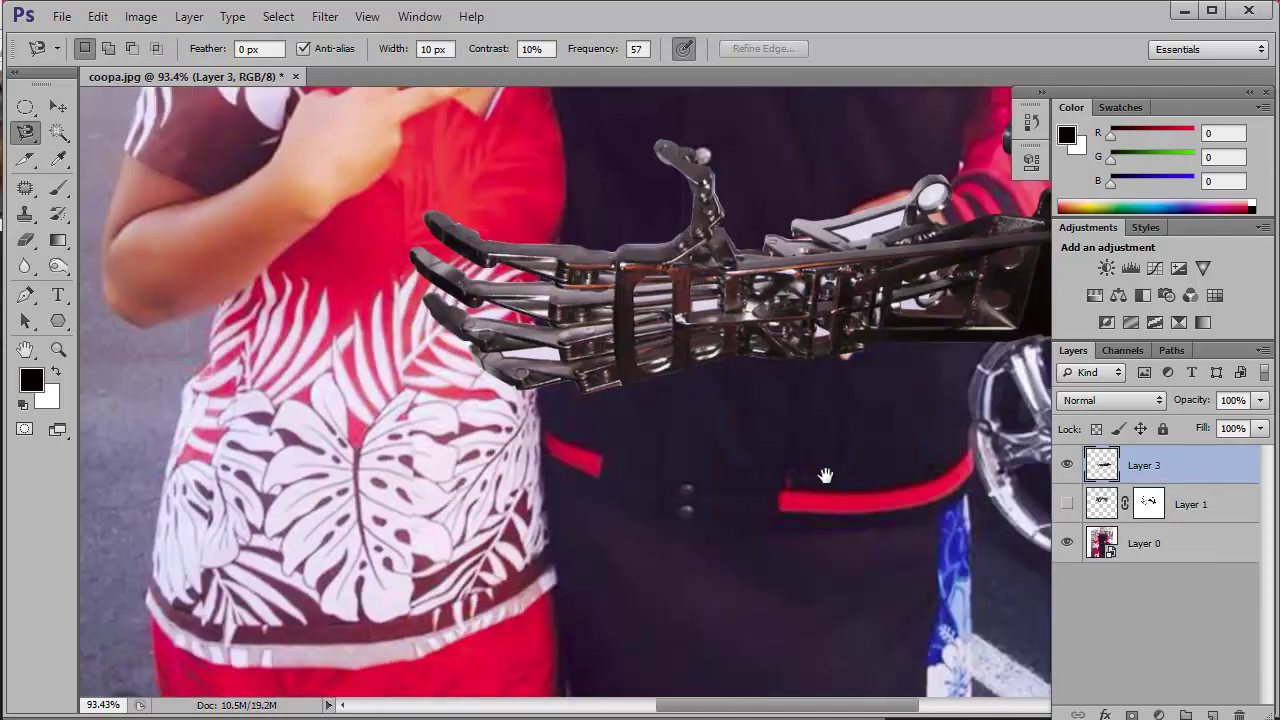
scroll(825, 475, "down", 3)
left_click_drag(831, 344, 805, 344)
scroll(805, 344, "up", 10)
right_click(612, 302)
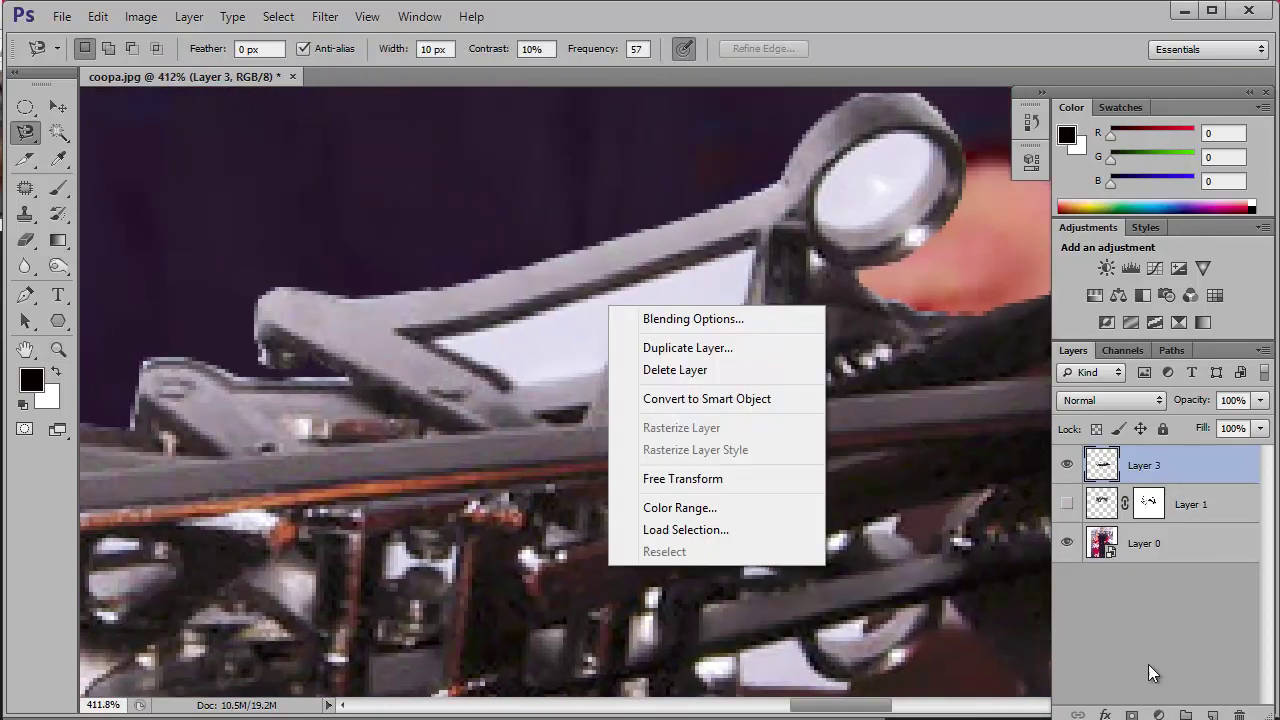
- Mask Layer 3, paint out leftover backdrop with a 10 px brush, and fill the white gap black
left_click(1131, 716)
key("b")
right_click(560, 346)
type("10")
key("Return")
mouse_move(529, 349)
left_mouse_down()
mouse_move(586, 317)
mouse_move(555, 355)
left_mouse_up()
left_click(58, 132)
left_click(512, 340)
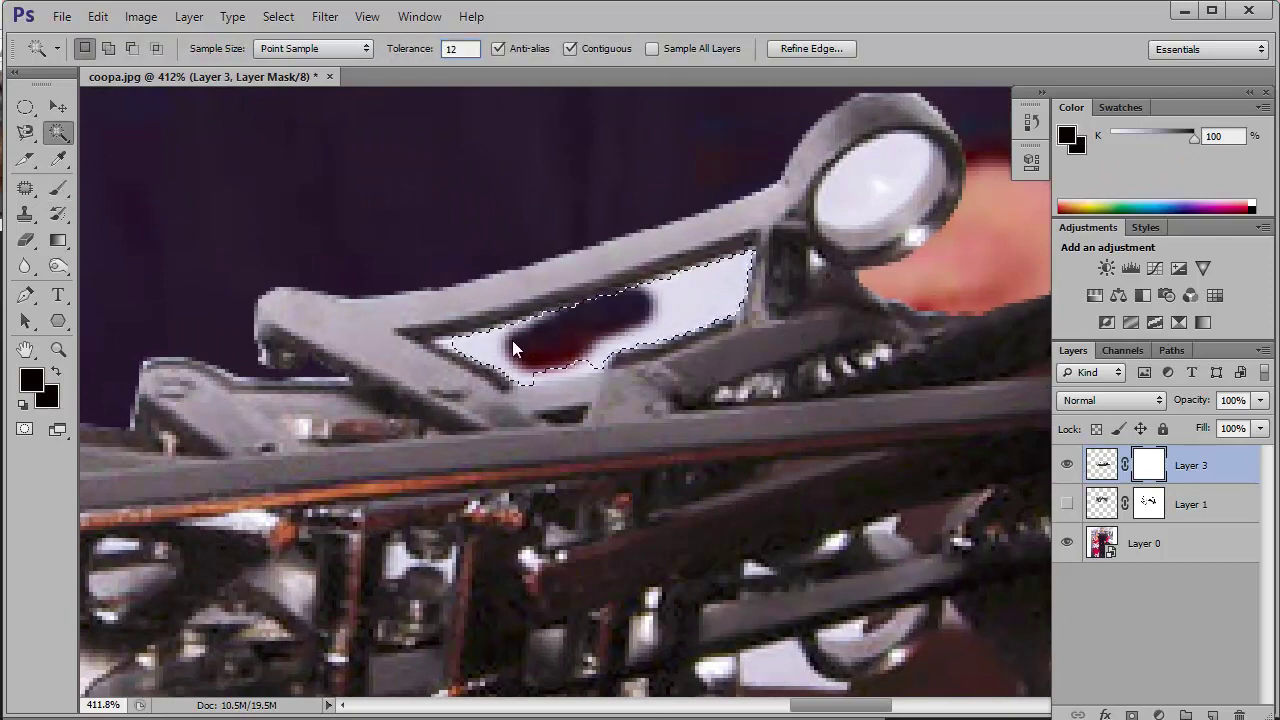
key("alt+BackSpace")
- With a 3 px brush, mask the white highlight inside the arm's ring eyelet
left_click(66, 186)
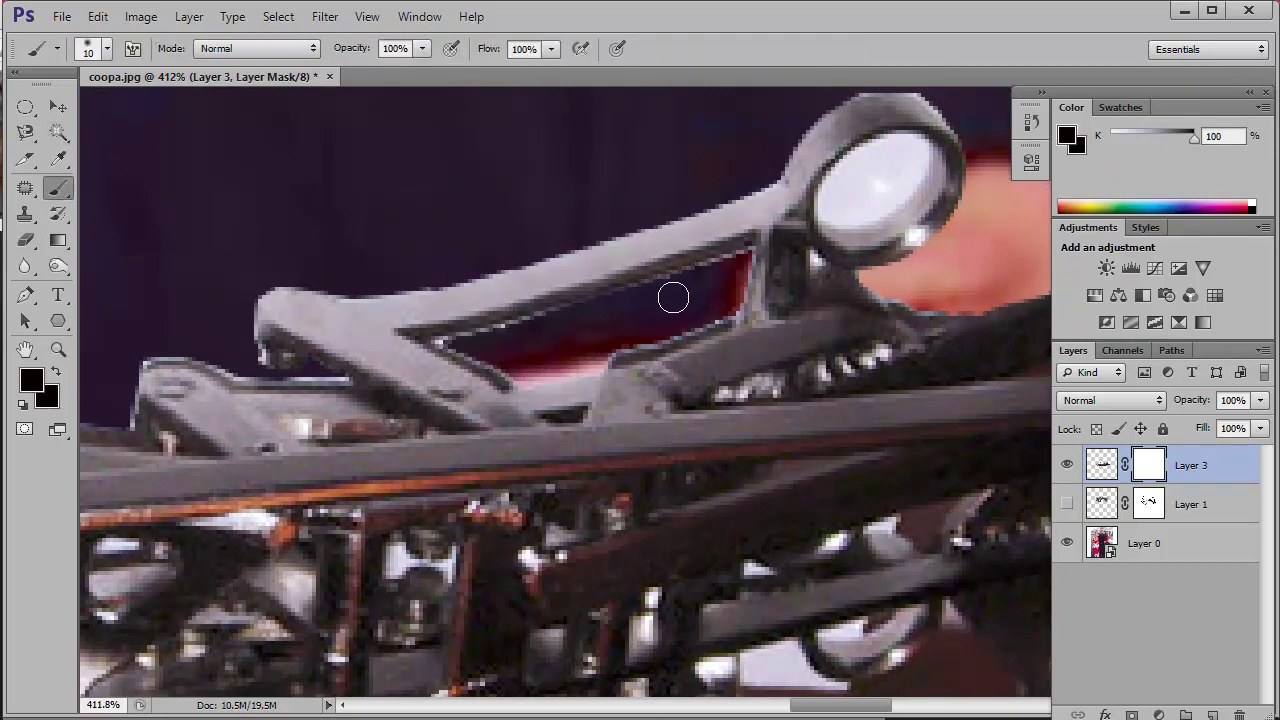
right_click(728, 287)
type("5")
key("Return")
right_click(504, 340)
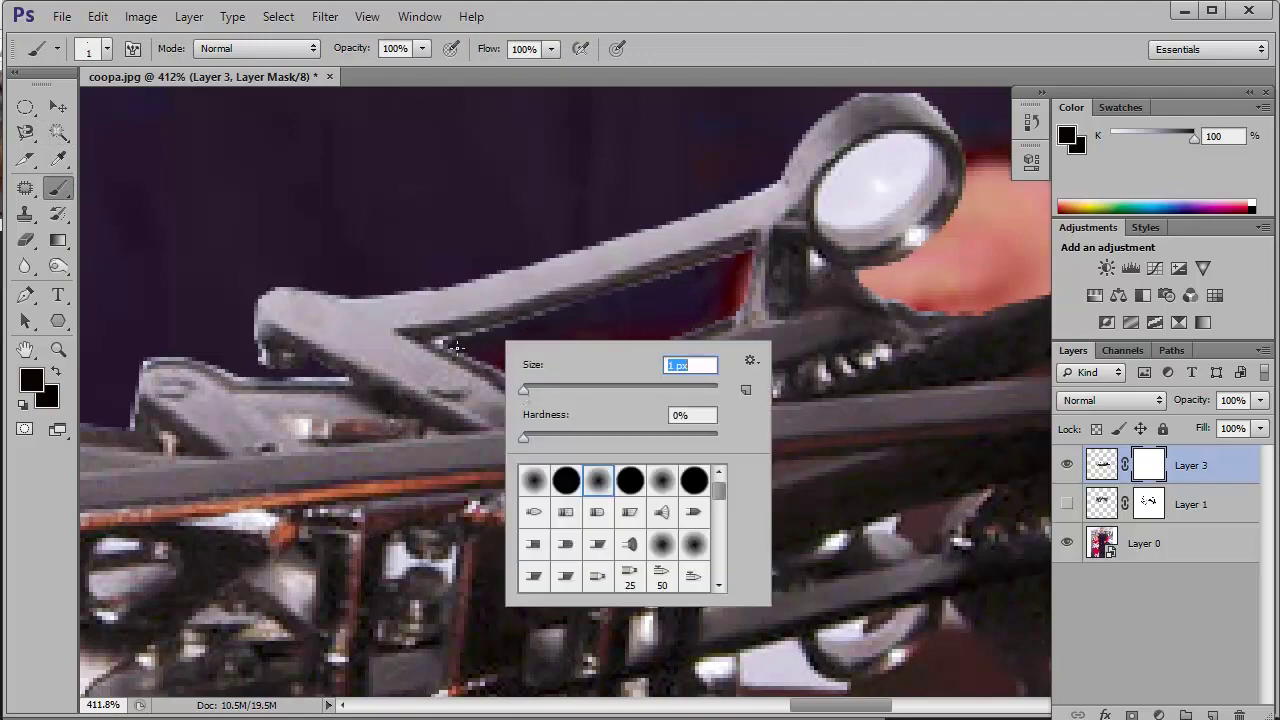
type("3")
key("Return")
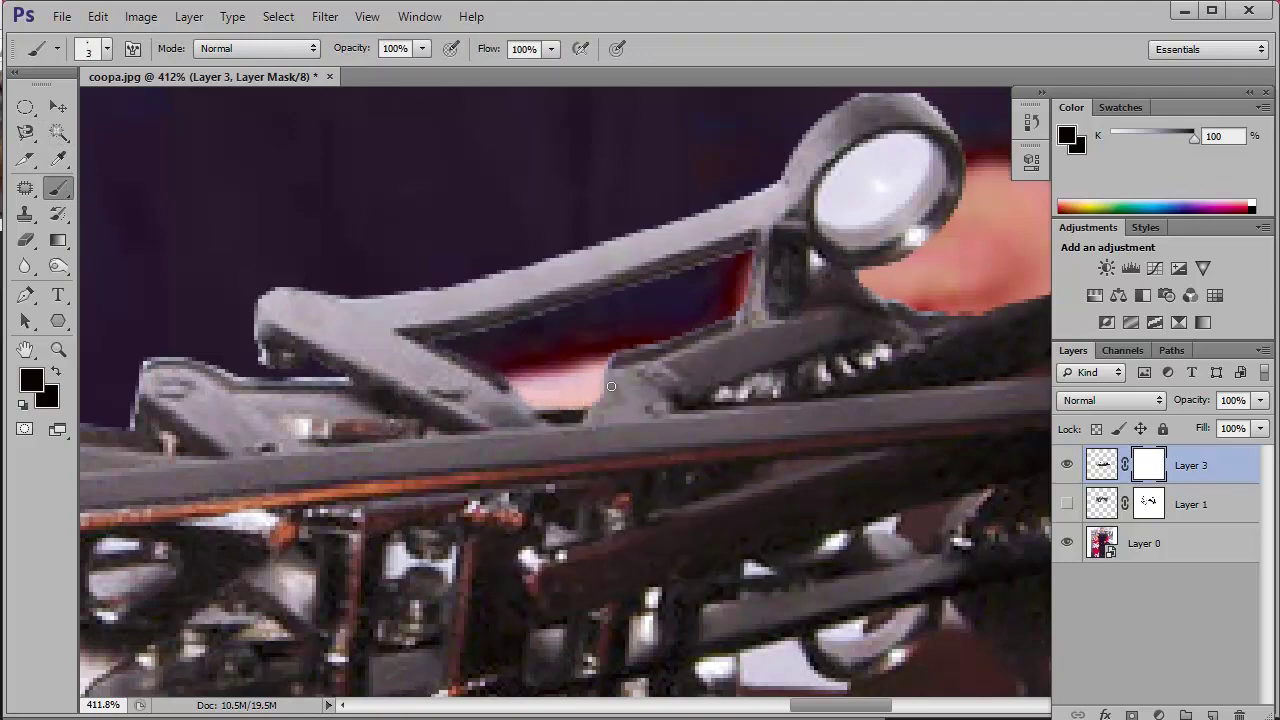
left_click_drag(611, 386, 746, 220)
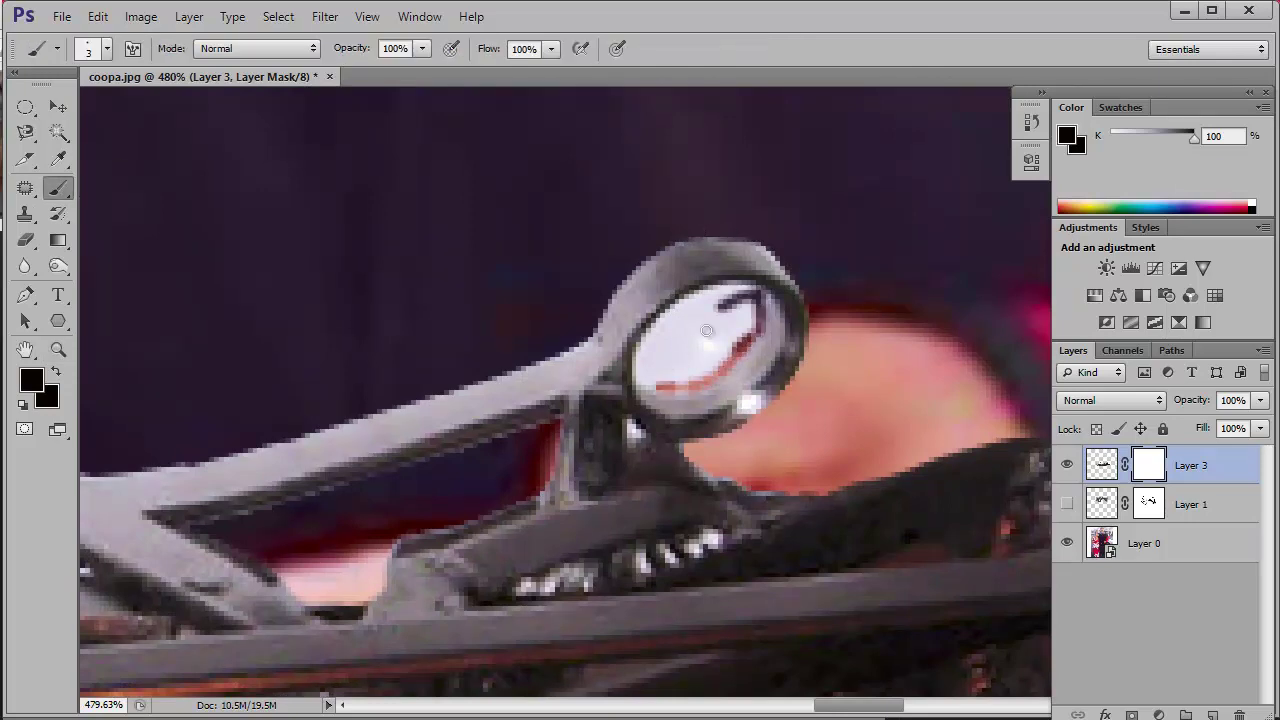
mouse_move(706, 330)
left_mouse_down()
mouse_move(700, 380)
mouse_move(716, 372)
left_mouse_up()
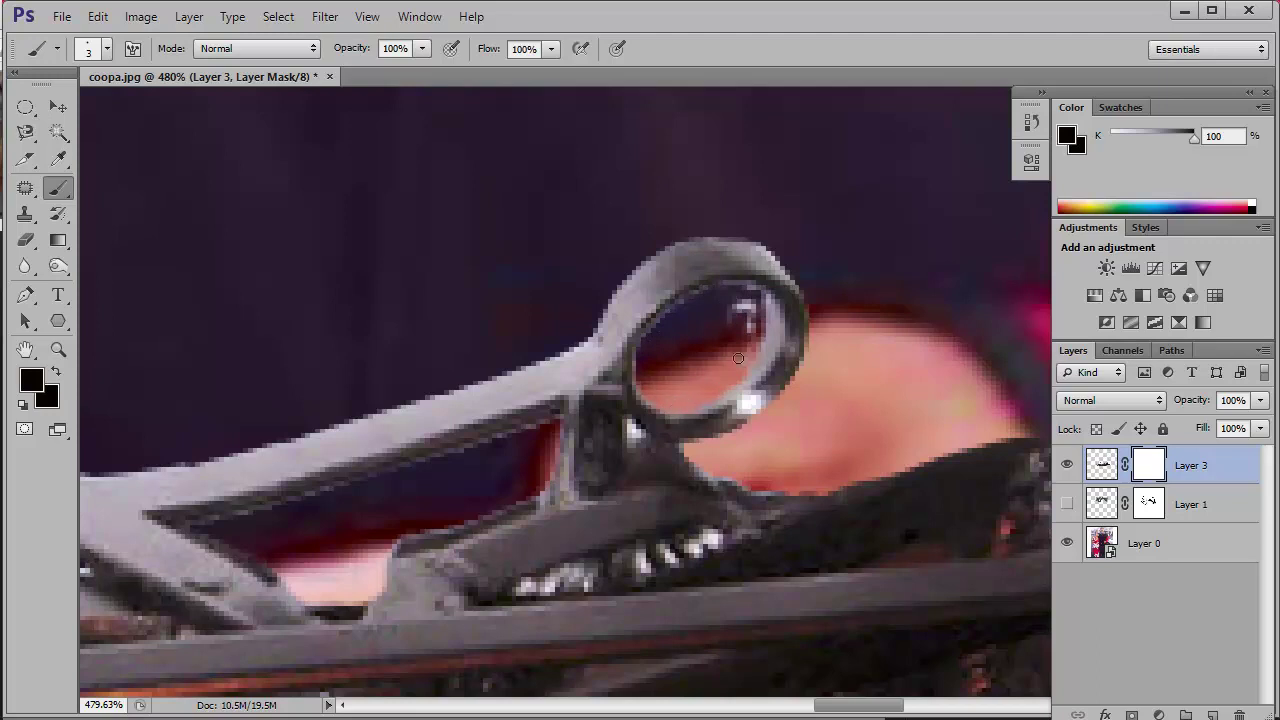
left_click_drag(738, 358, 739, 385)
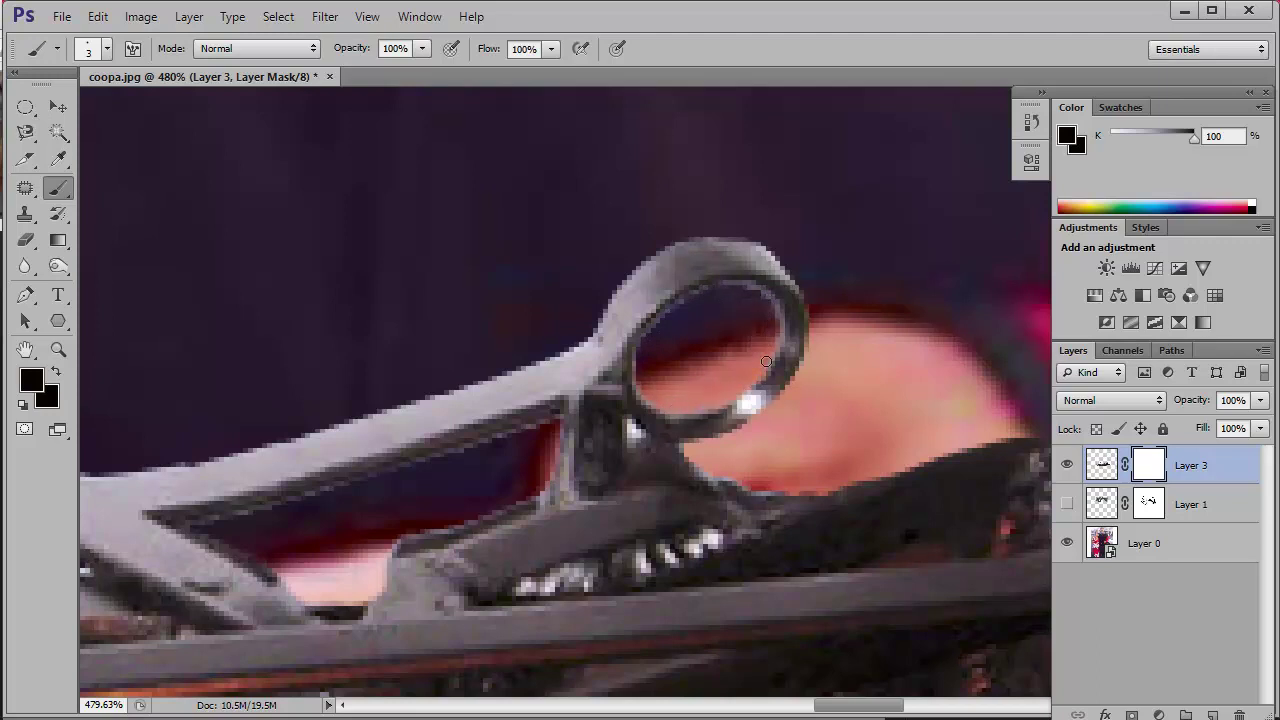
left_click(766, 361, "ctrl")
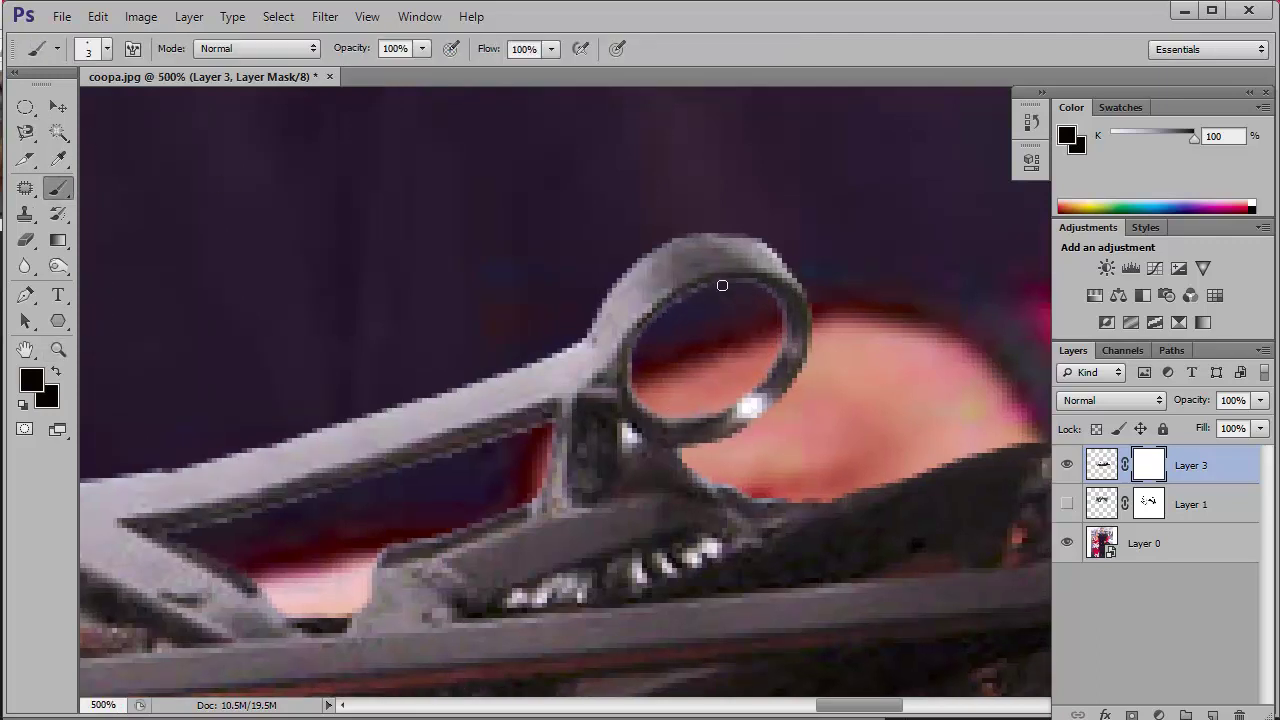
- Check the upper ring, then move the robotic arm onto the man's hand
left_click_drag(778, 307, 842, 287)
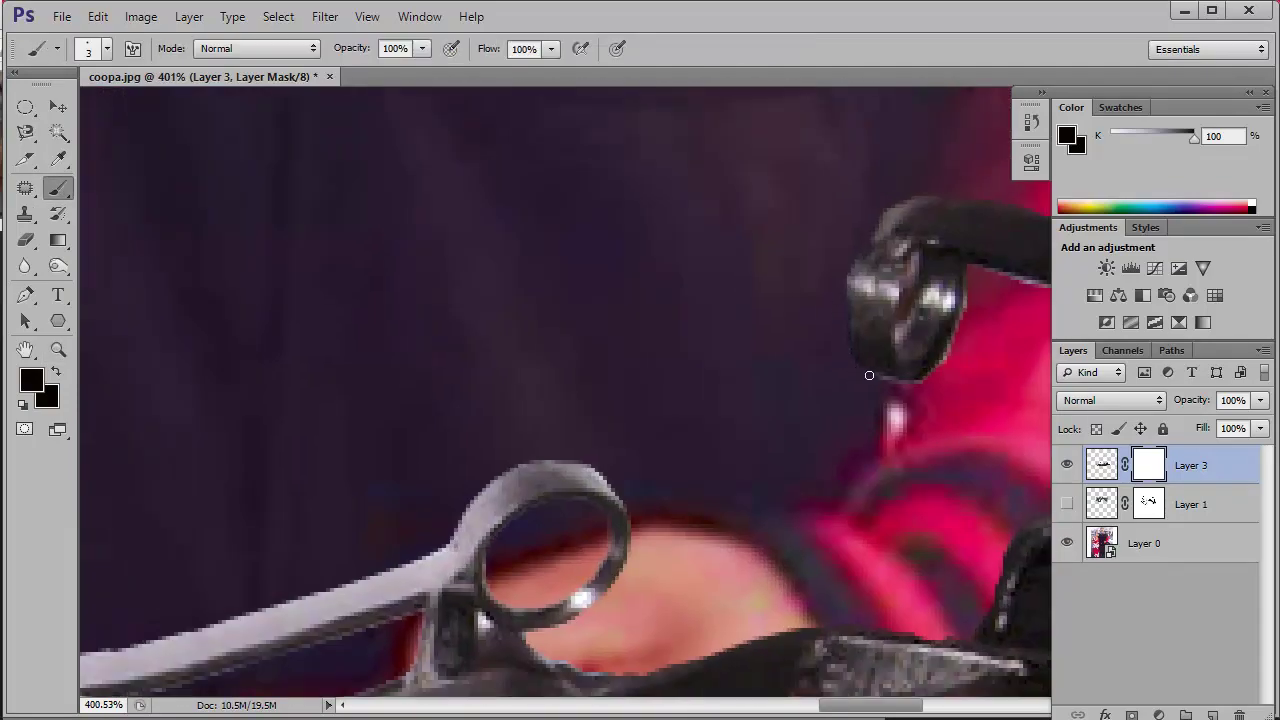
left_click_drag(880, 375, 677, 370)
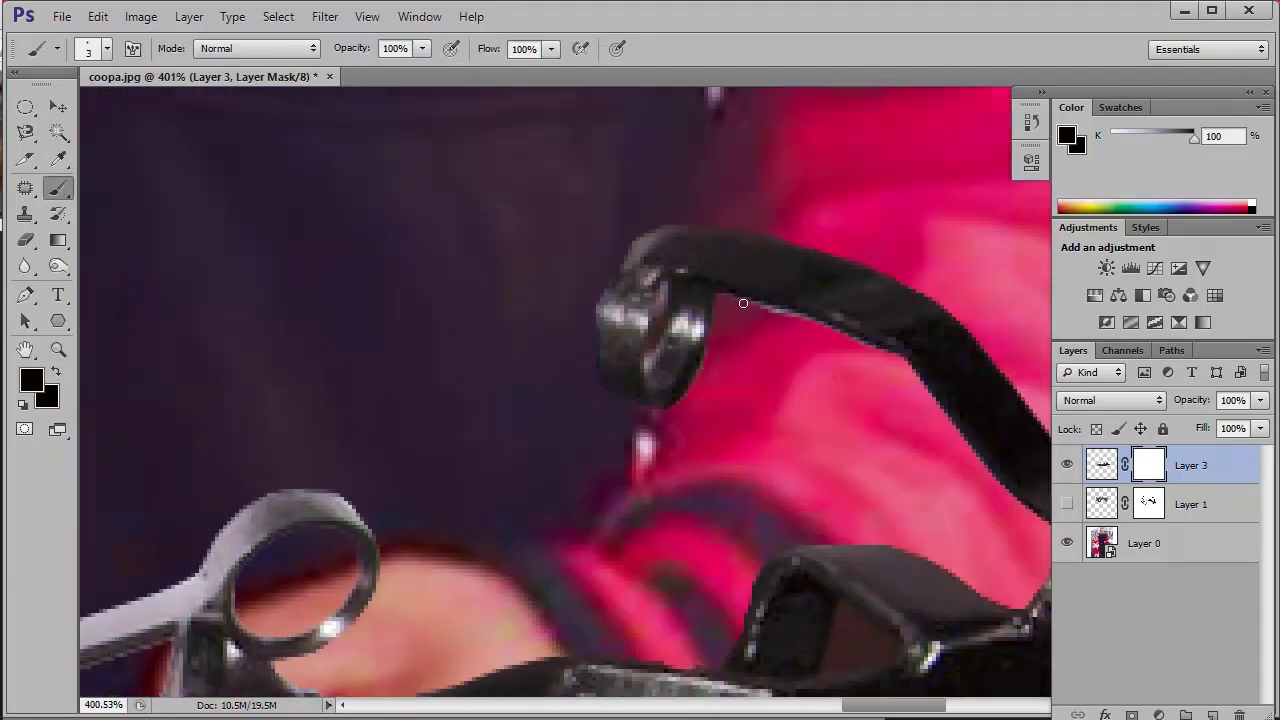
left_click_drag(809, 371, 660, 385)
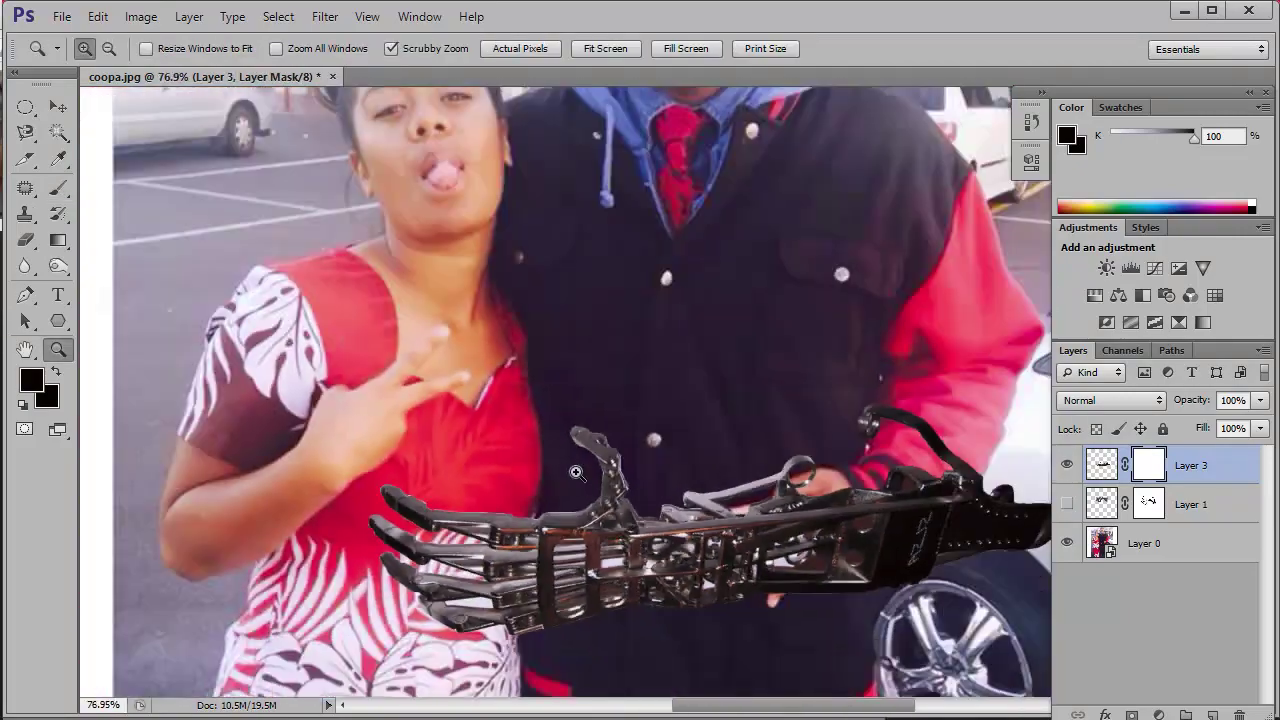
mouse_move(786, 484)
left_mouse_down()
mouse_move(586, 470)
mouse_move(951, 422)
mouse_move(500, 430)
left_mouse_up()
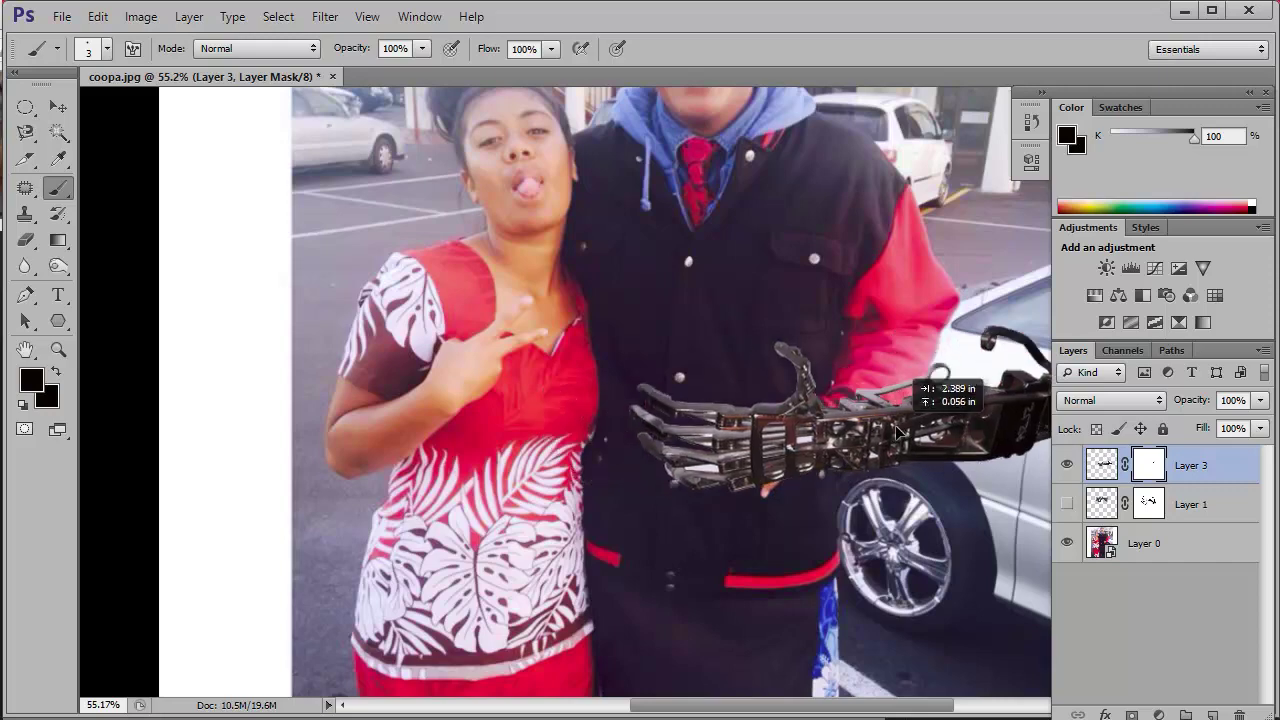
mouse_move(811, 430)
left_mouse_down()
mouse_move(868, 428)
mouse_move(558, 321)
left_mouse_up()
left_click_drag(546, 376, 700, 376)
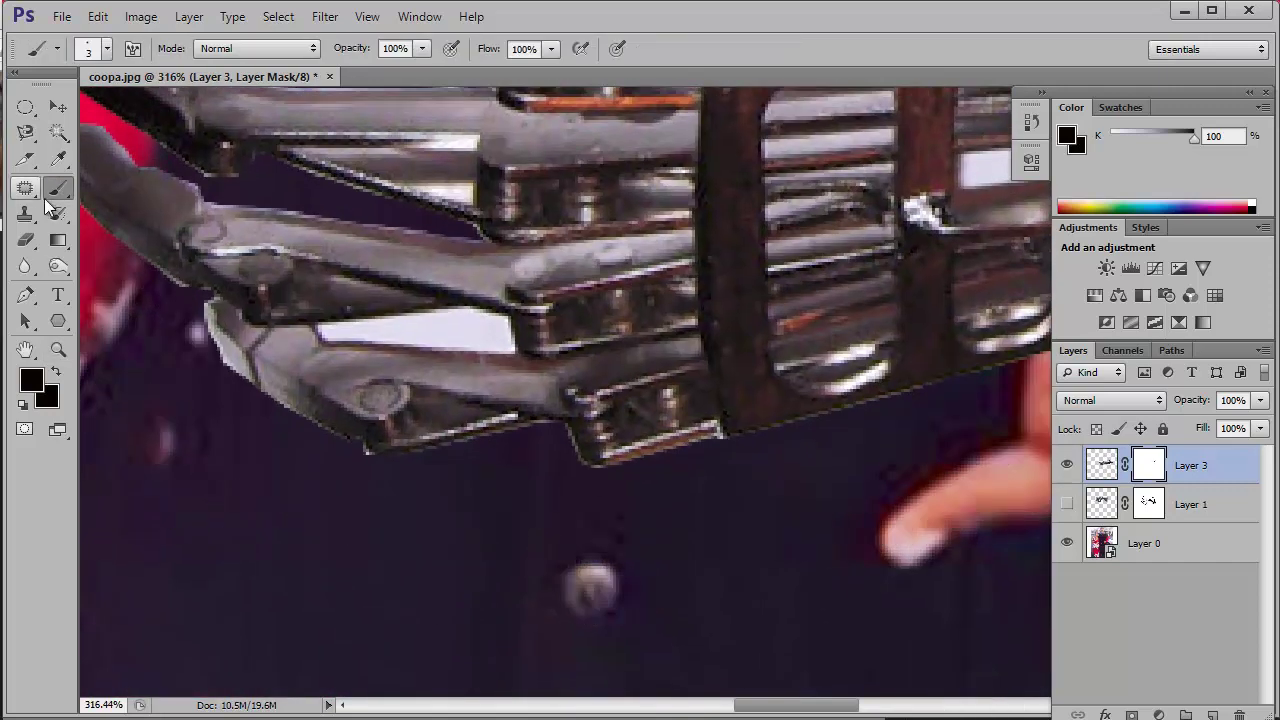
- Lasso the white gap between the robotic fingers and hide it on the mask
left_click(25, 131)
left_click(320, 322)
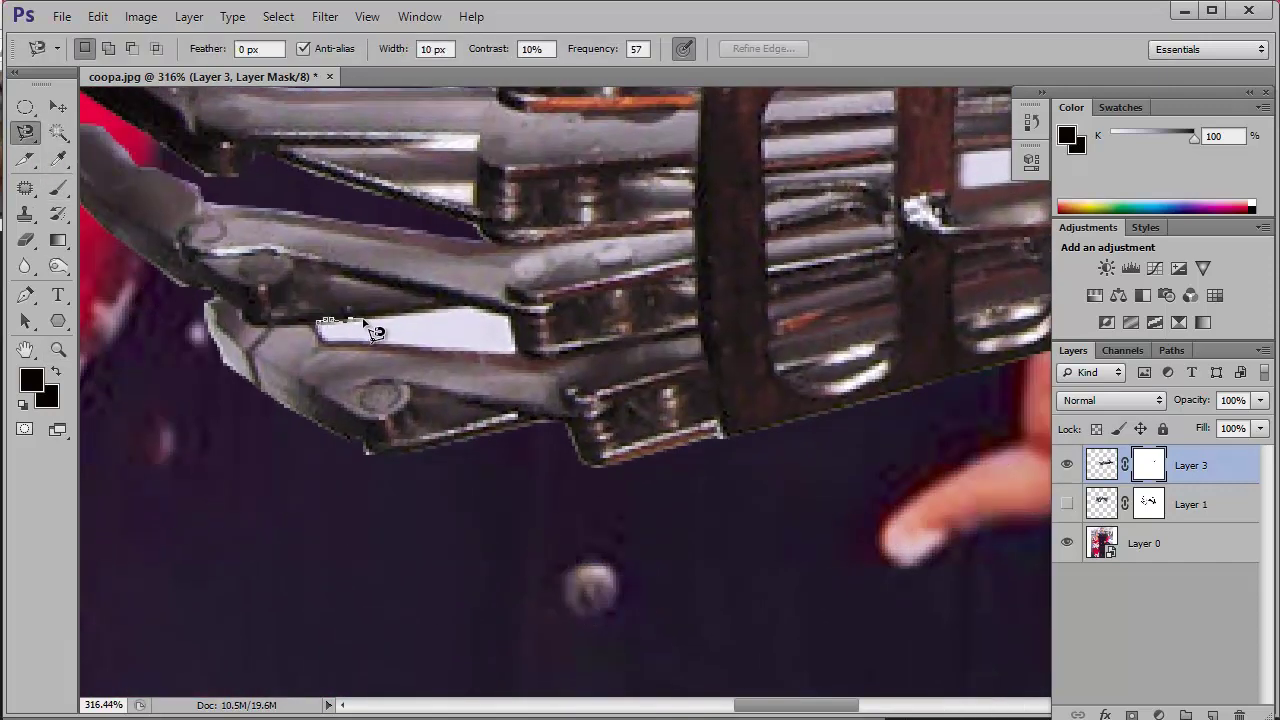
key("Escape")
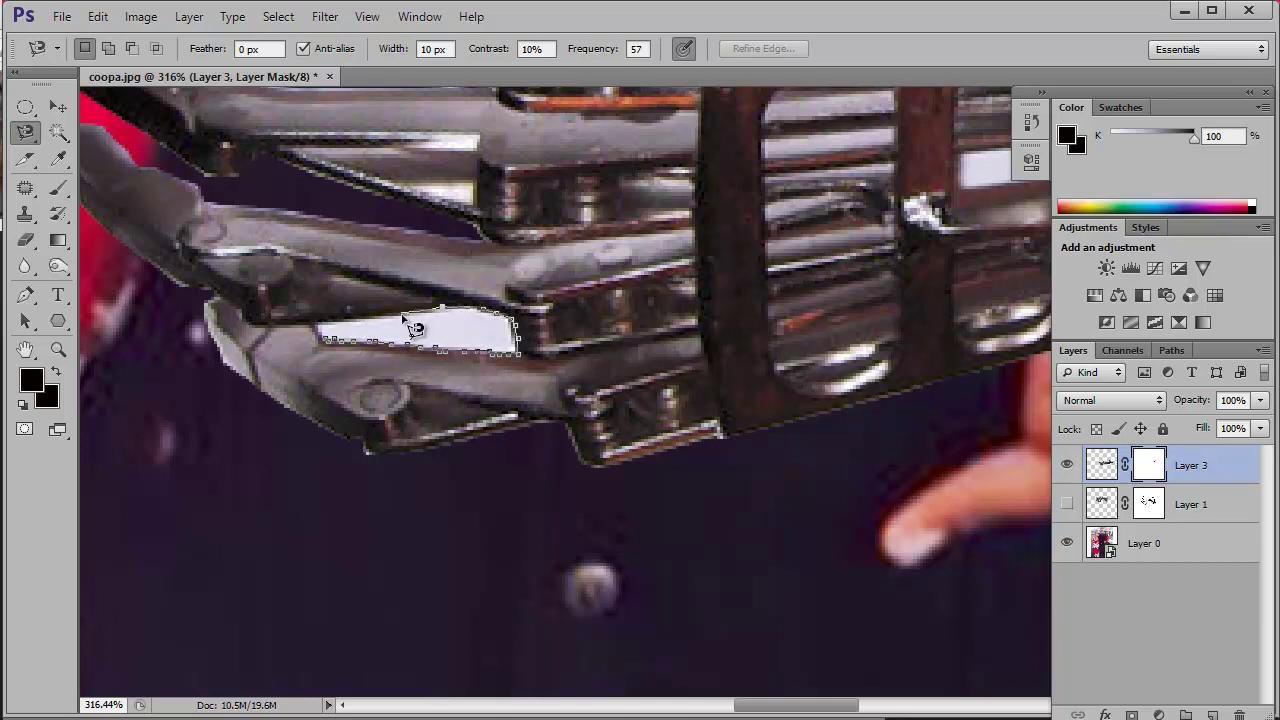
key("Delete")
key("ctrl+d")
key("b")
- Make Layer 0 active, zoom in on the man's real hand, and begin lassoing it
scroll(316, 336, "up", 2)
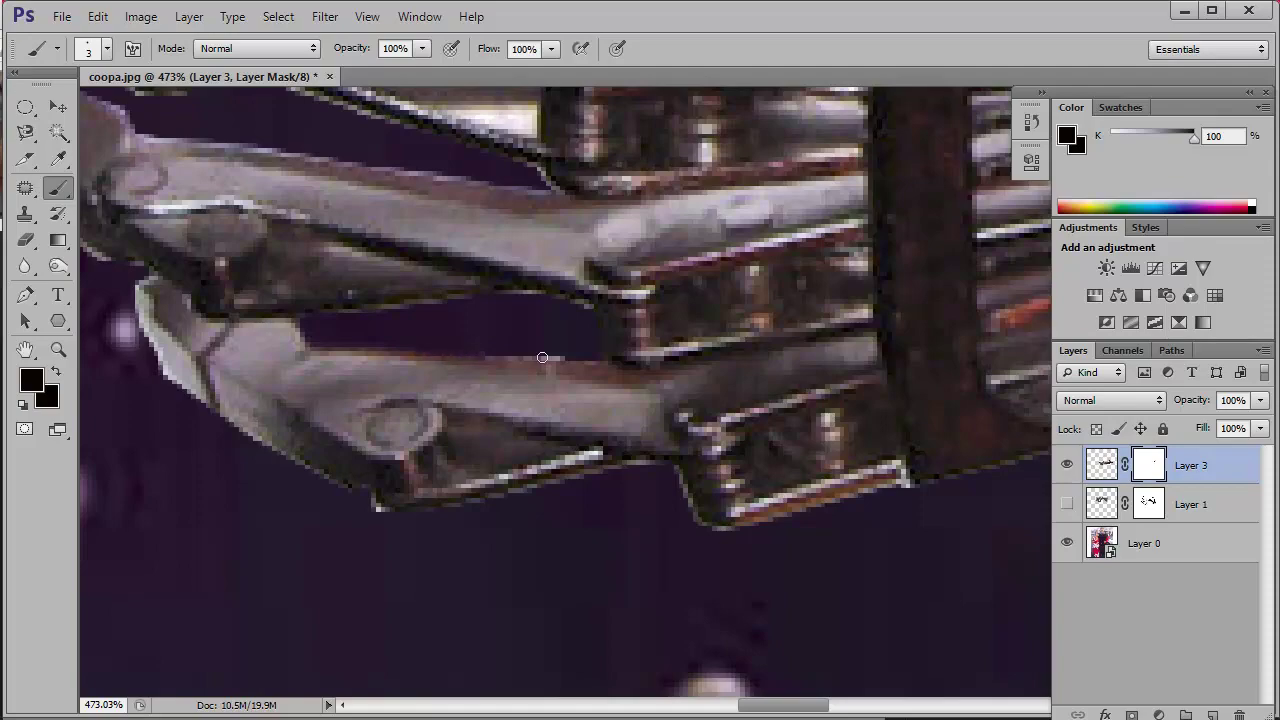
scroll(414, 326, "down", 6)
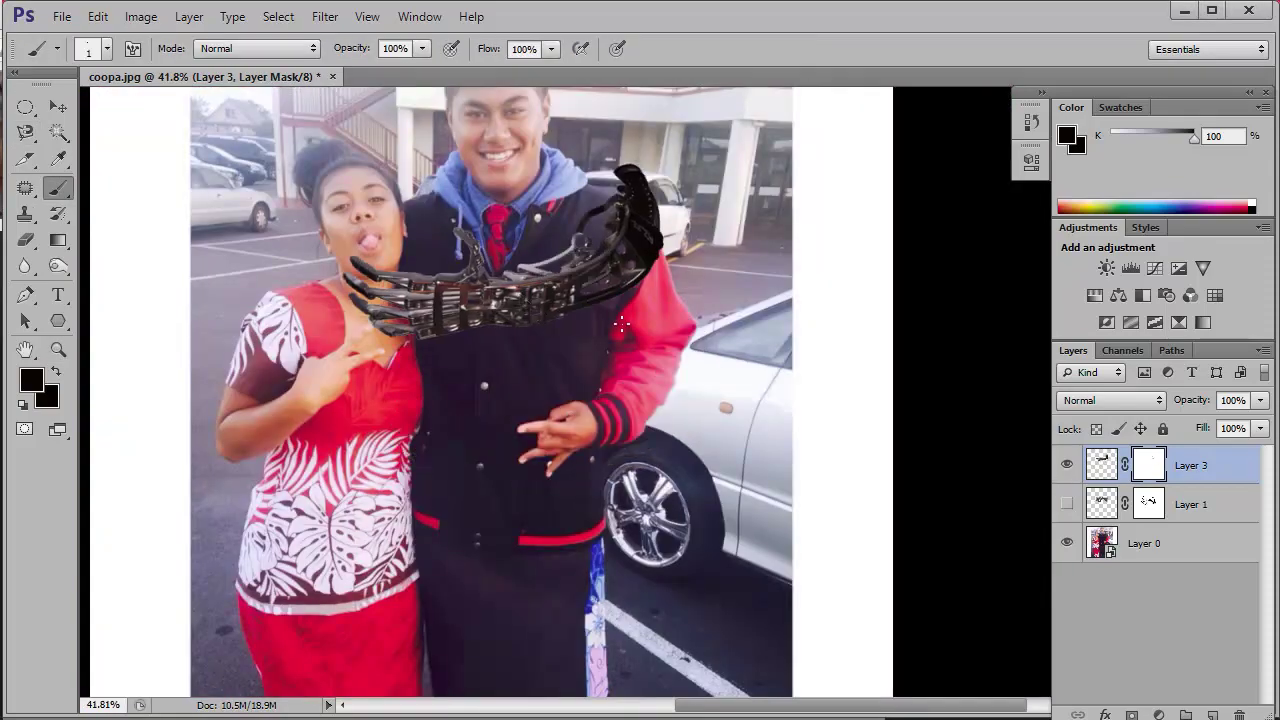
left_click(1144, 543)
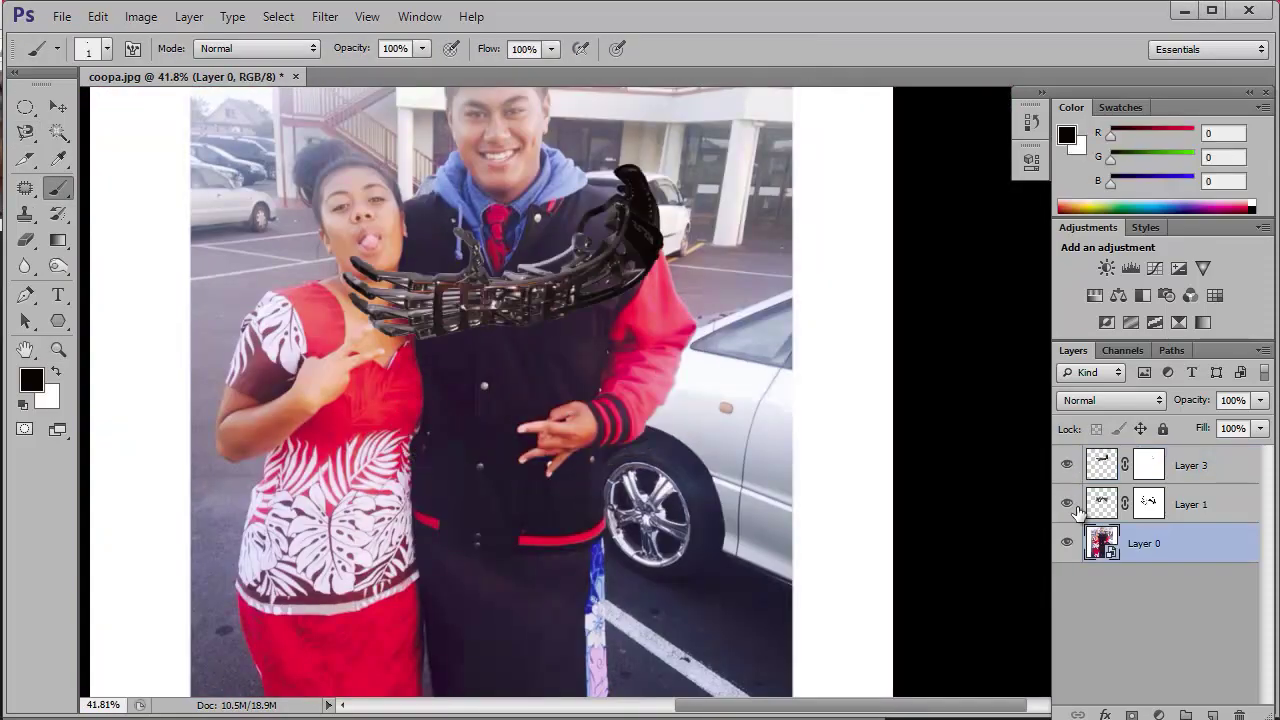
key("z")
left_click_drag(548, 420, 620, 420)
key("l")
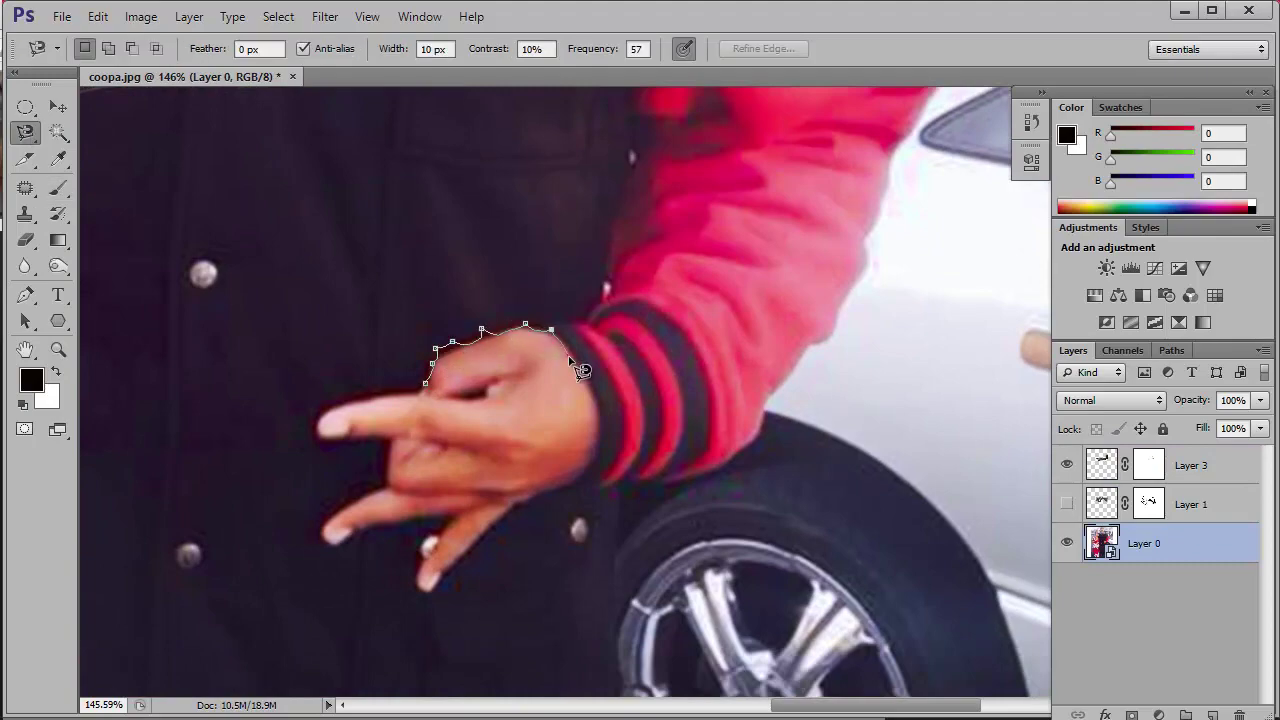
- Close the outline around the man's hand, undo the accidental isolation, and deselect
double_click(334, 414)
right_click(430, 390)
key("Escape")
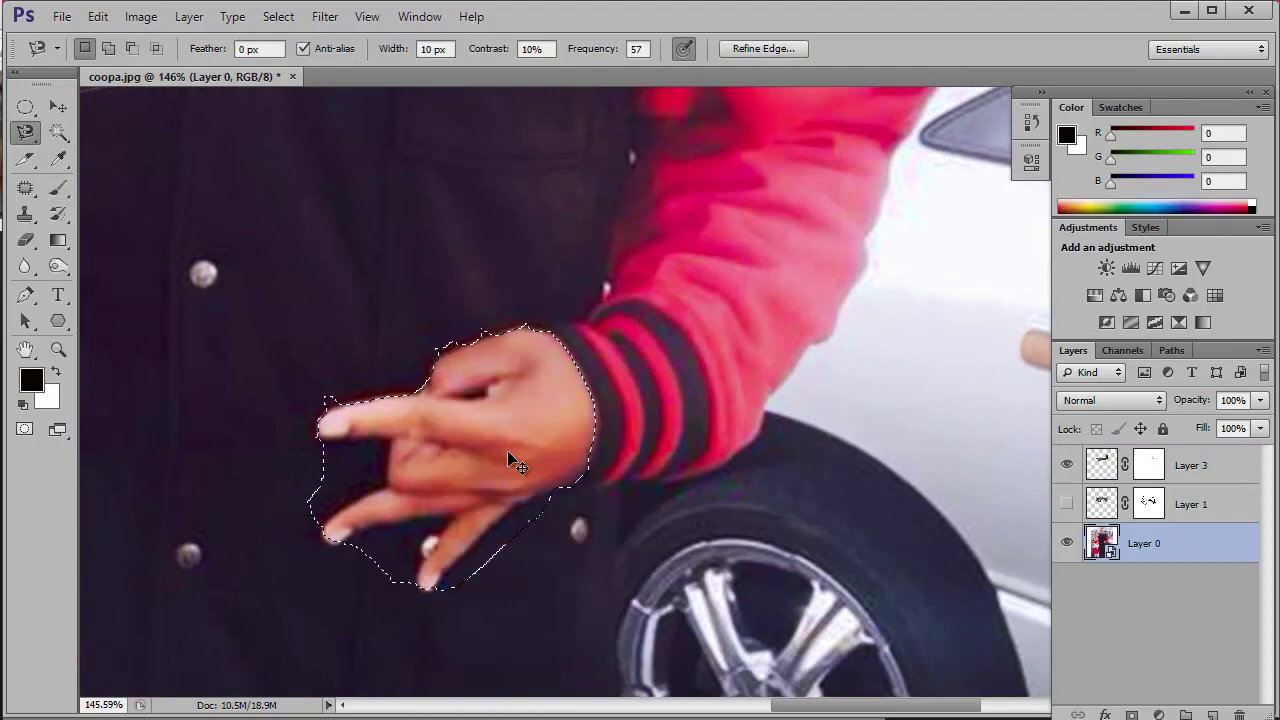
key("alt+e")
key("Escape")
scroll(438, 413, "down", 2)
left_click(1131, 715)
key("ctrl+z")
right_click(472, 406)
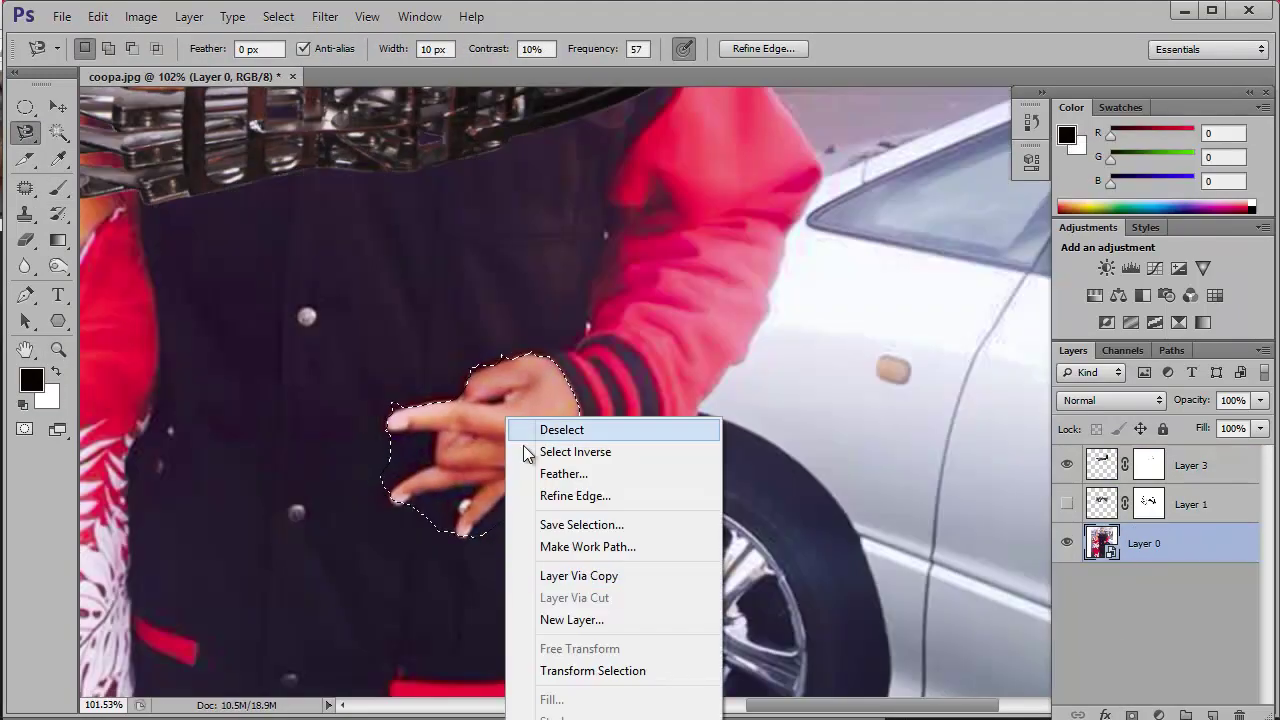
key("Escape")
right_click(386, 304)
left_click(418, 314)
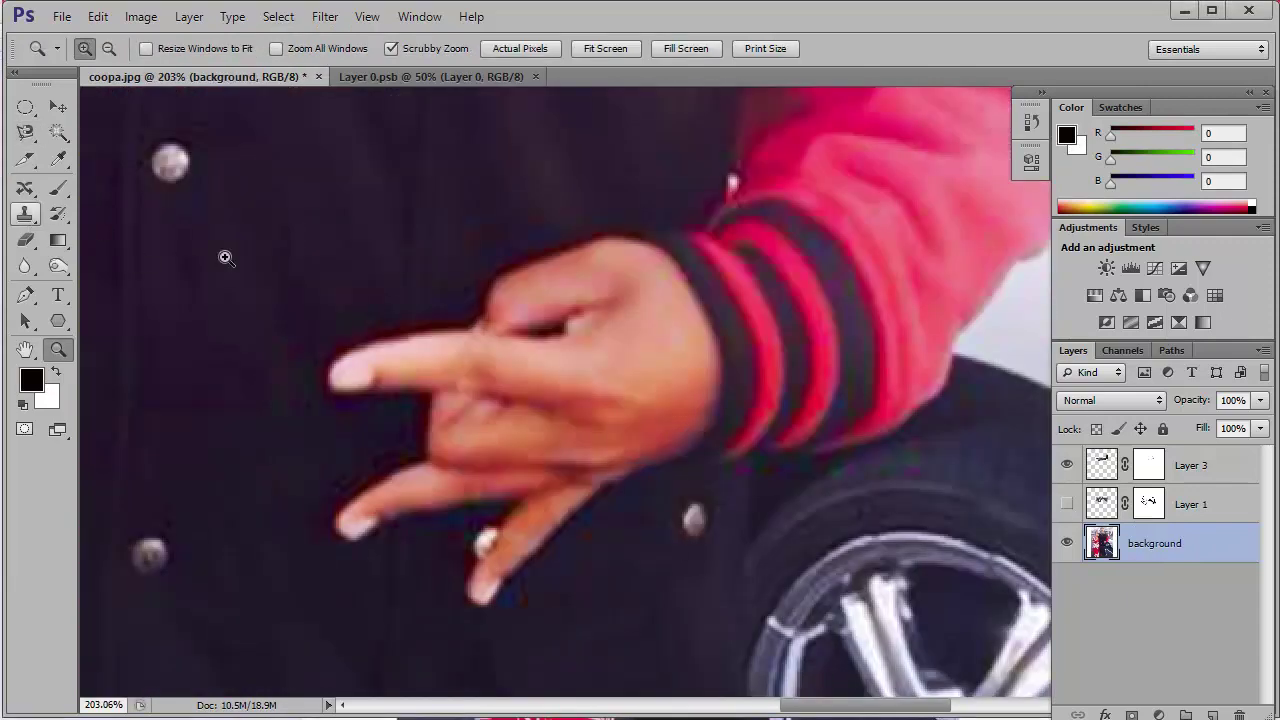
- Clone Stamp jacket fabric at size 75 over the man's fingers, hand and wrist
key("s")
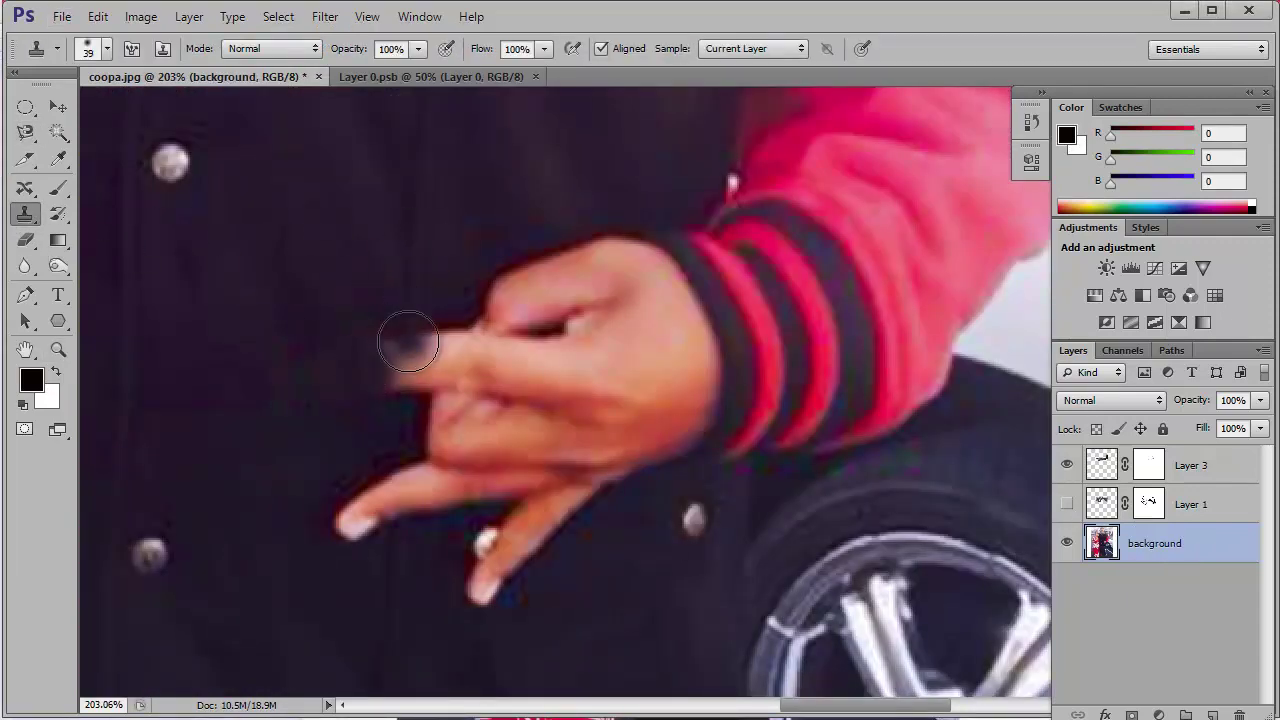
right_click(384, 172)
key("Return")
left_click_drag(420, 229, 371, 509)
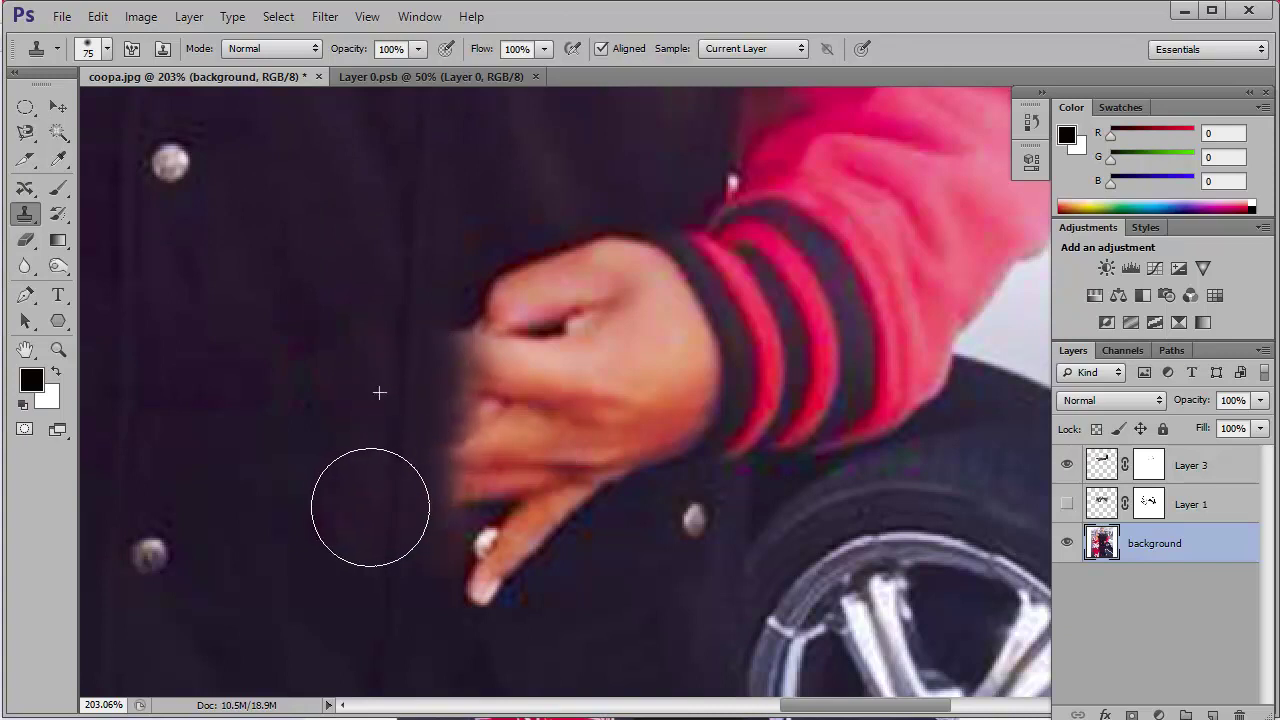
mouse_move(524, 200)
left_mouse_down()
mouse_move(514, 343)
mouse_move(560, 314)
mouse_move(517, 582)
left_mouse_up()
left_click(290, 248, "alt")
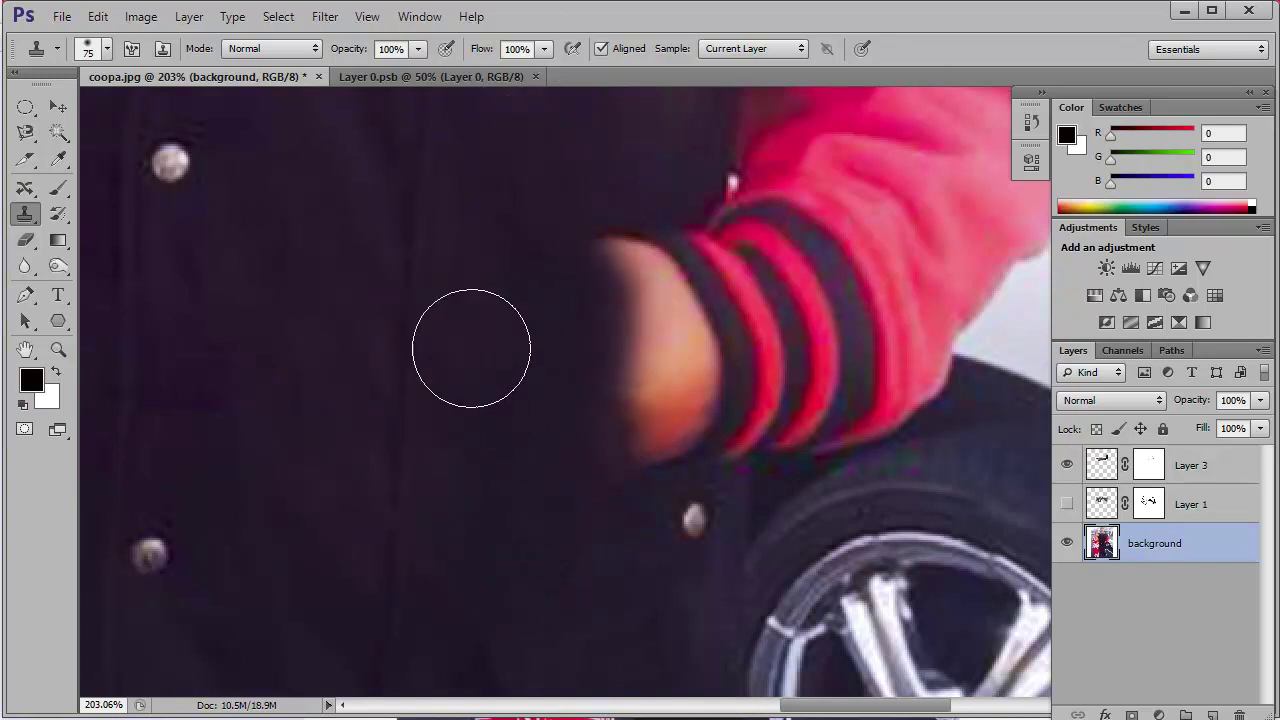
mouse_move(471, 343)
left_mouse_down()
mouse_move(606, 329)
mouse_move(569, 449)
mouse_move(630, 409)
mouse_move(629, 343)
mouse_move(643, 380)
mouse_move(622, 380)
left_mouse_up()
key("z")
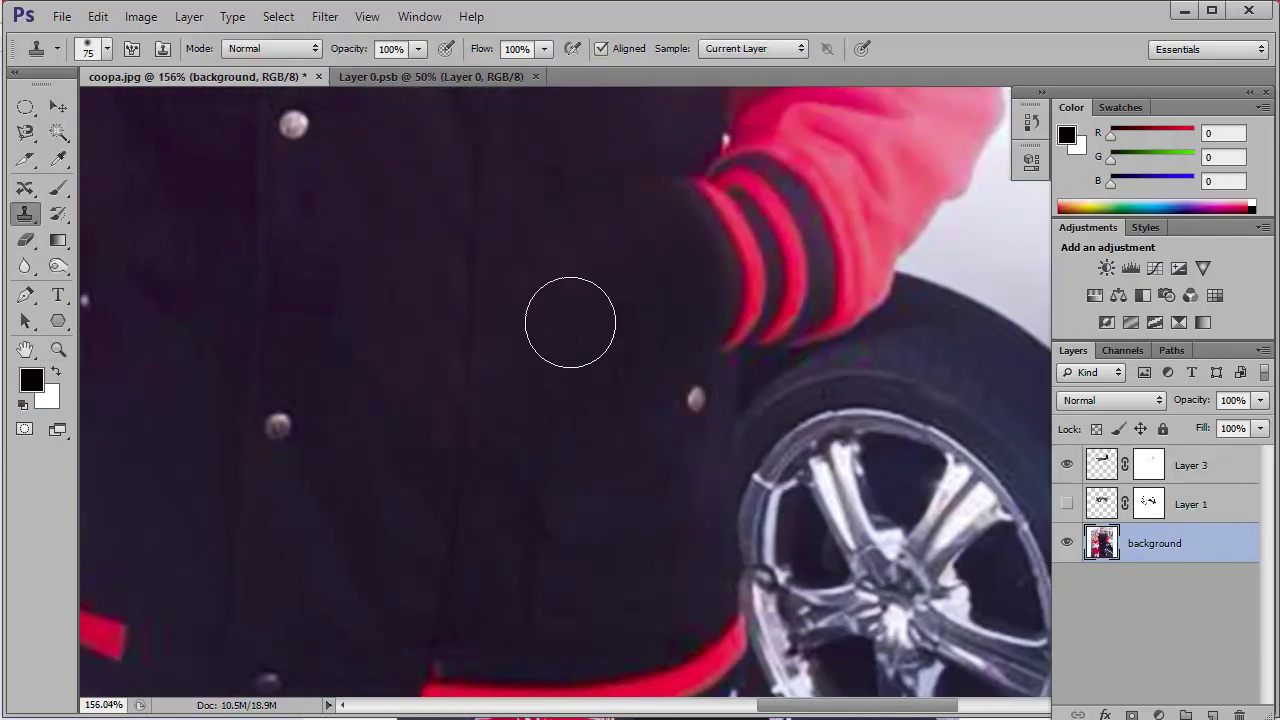
key("z")
mouse_move(569, 320)
left_mouse_down()
mouse_move(630, 348)
mouse_move(600, 351)
mouse_move(700, 330)
mouse_move(825, 390)
left_mouse_up()
- Narrow the robotic arm to about 76% width, rotate it about -13° and reposition it
key("z")
left_click(1190, 465)
key("ctrl+t")
left_click_drag(316, 325, 337, 325)
mouse_move(560, 400)
left_mouse_down()
mouse_move(606, 438)
mouse_move(643, 386)
left_mouse_up()
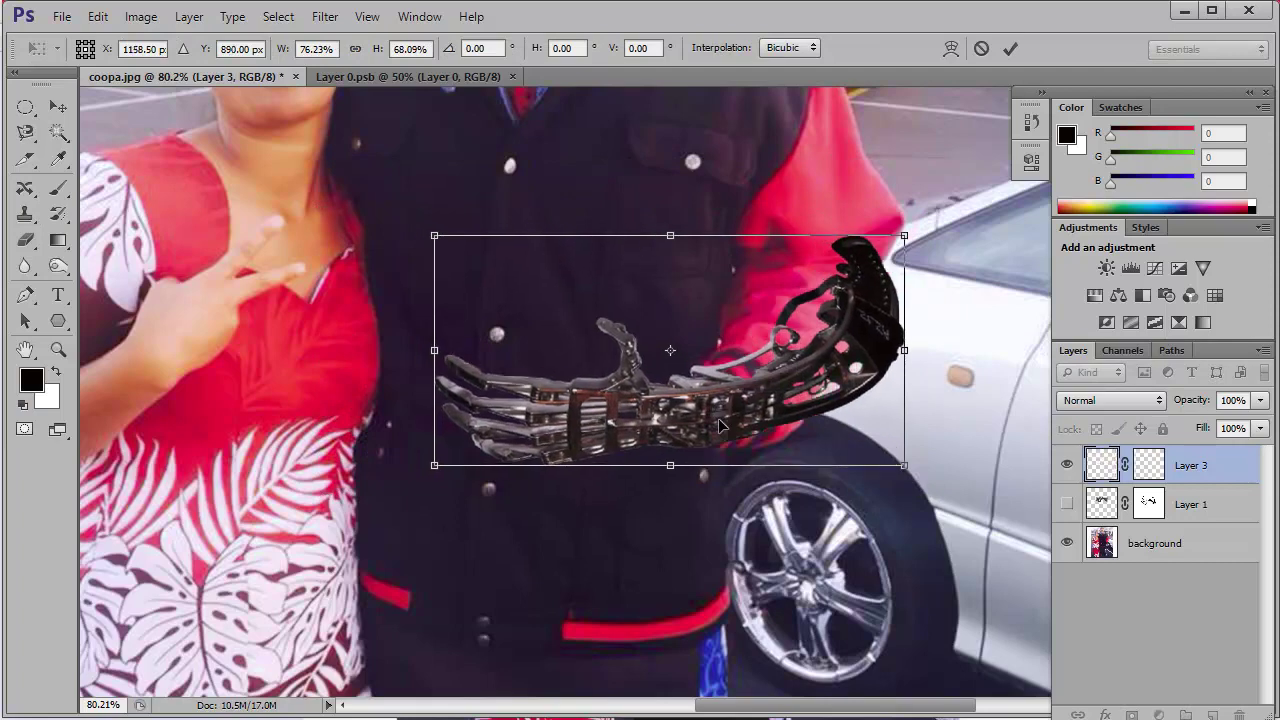
left_click_drag(935, 490, 950, 420)
left_click_drag(523, 386, 619, 400)
key("Return")
- Paint out the robotic arm's upper arm and elbow on Layer 3's mask
key("s")
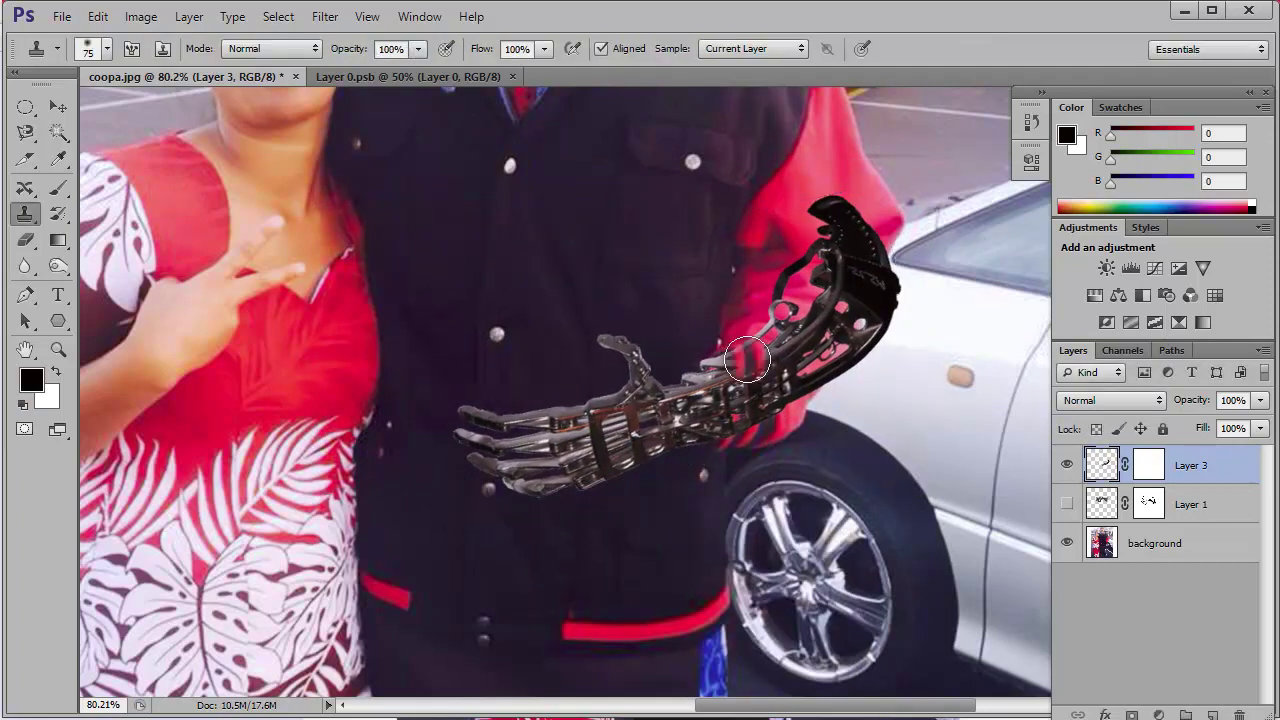
left_click(58, 187)
left_click(1149, 465)
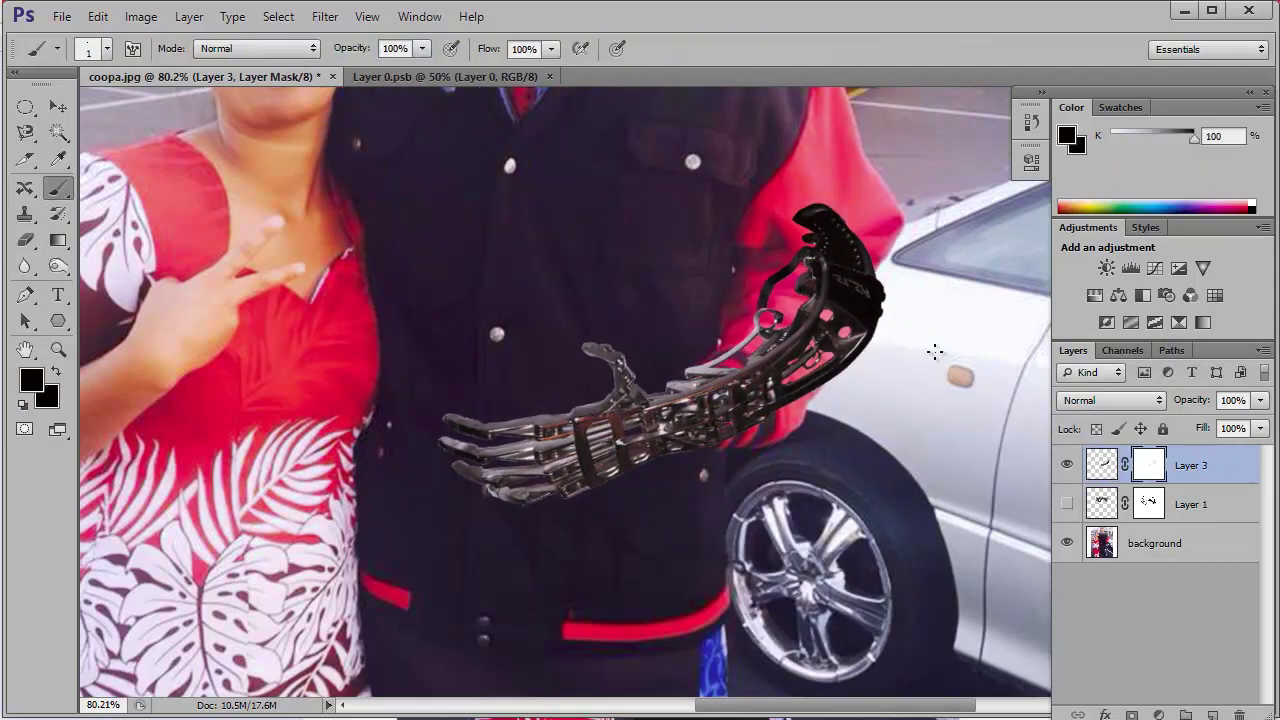
mouse_move(845, 230)
left_mouse_down()
mouse_move(826, 383)
mouse_move(719, 351)
mouse_move(819, 359)
left_mouse_up()
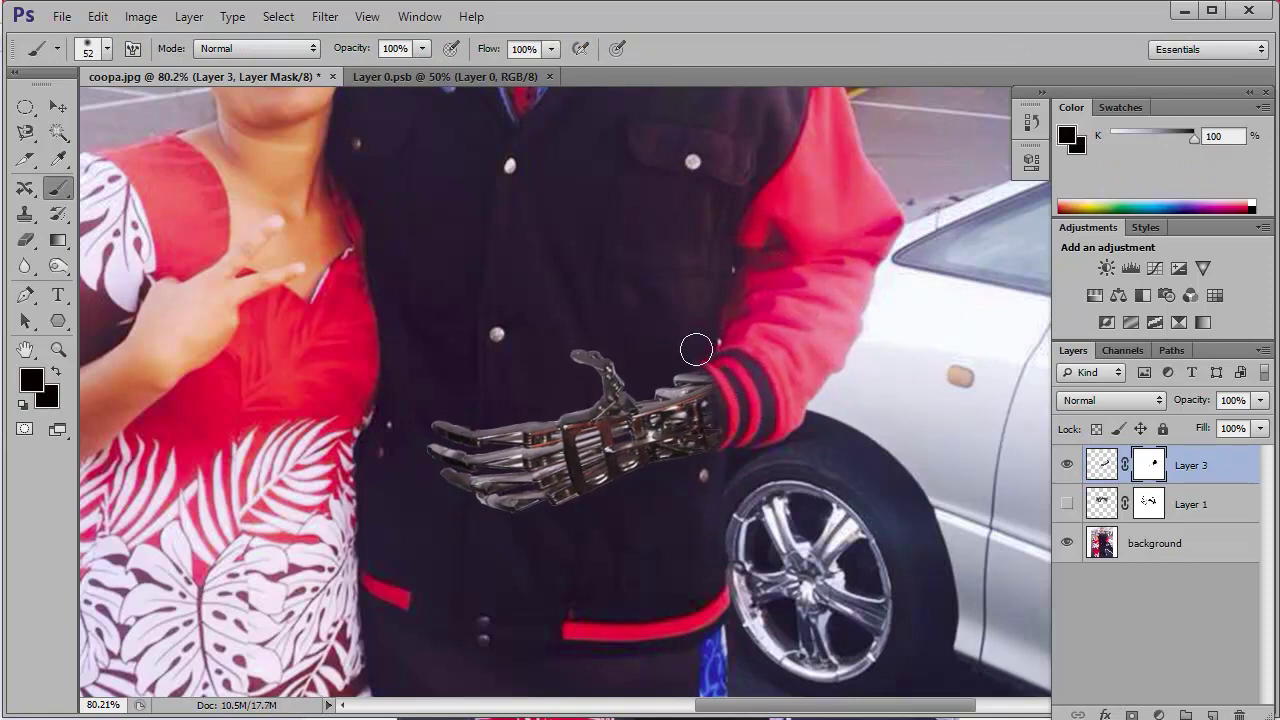
scroll(696, 349, "up", 2)
- Rotate the robotic arm about 9° and move the hand up to the red cuff
key("ctrl+t")
left_click_drag(990, 300, 975, 390)
left_click_drag(500, 420, 432, 383)
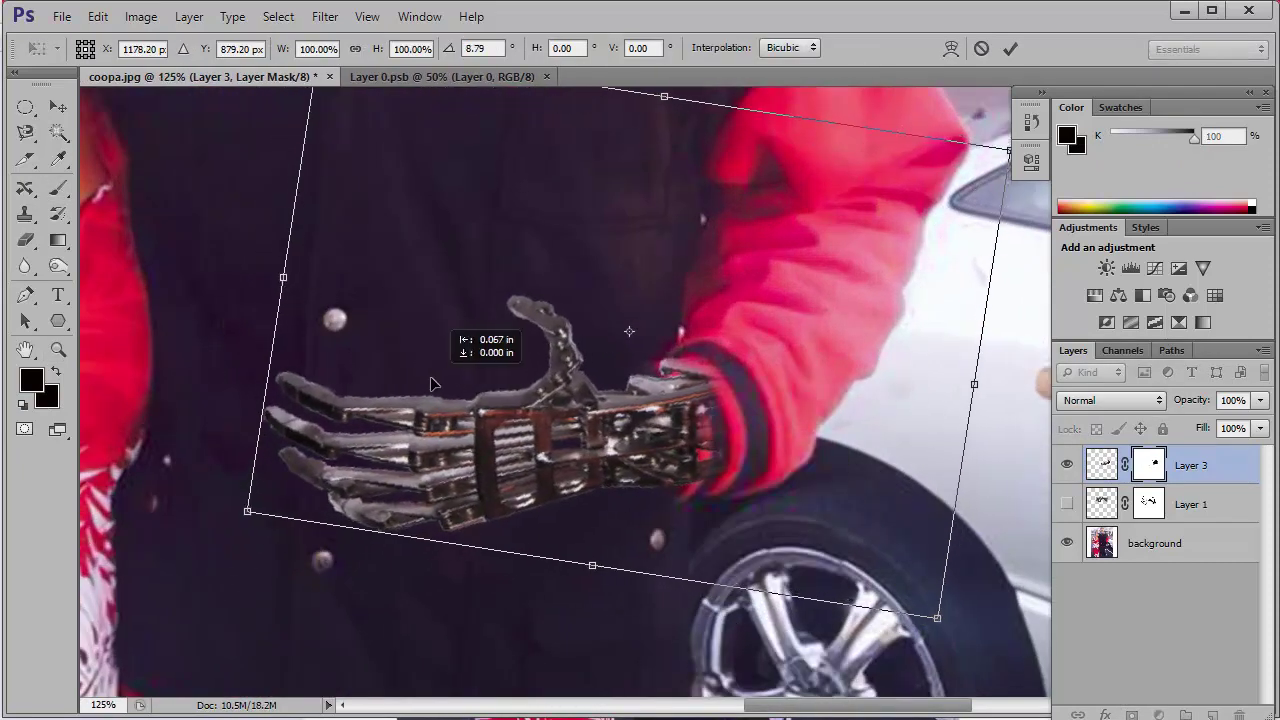
key("Return")
key("b")
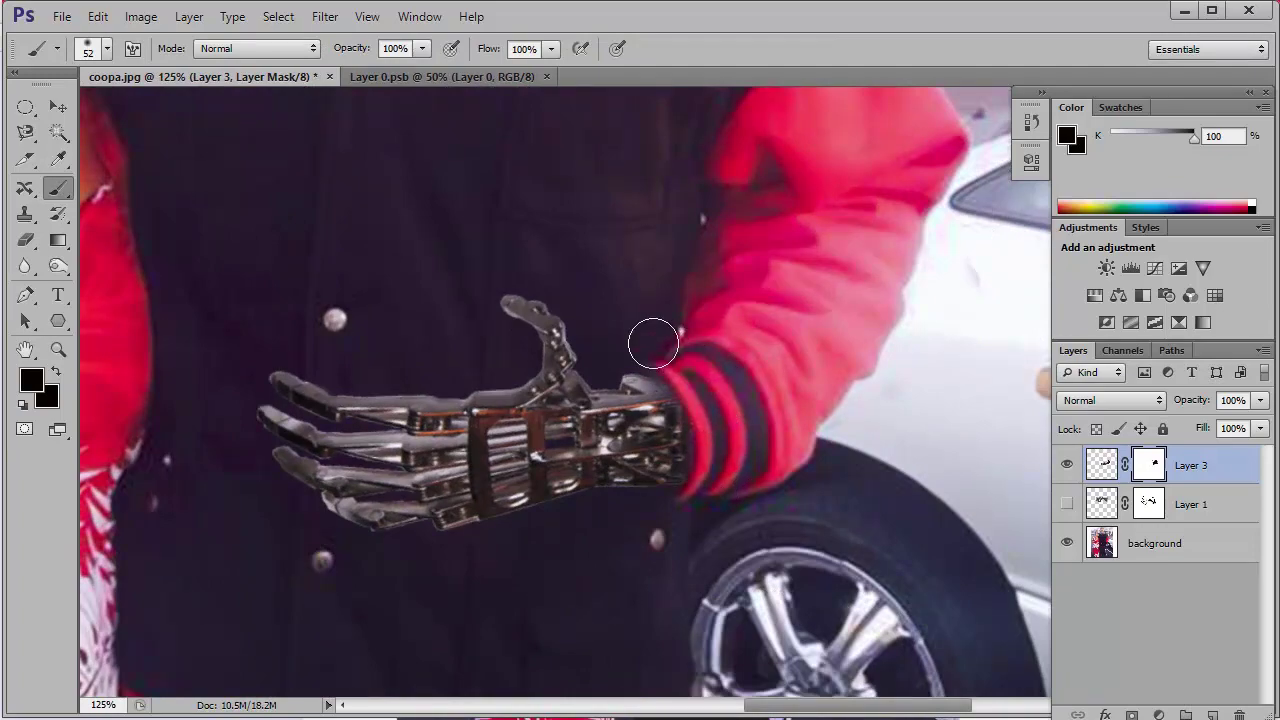
- Check the whole photo and move the robotic hand into place at the cuff
key("ctrl+0")
scroll(793, 416, "up", 5)
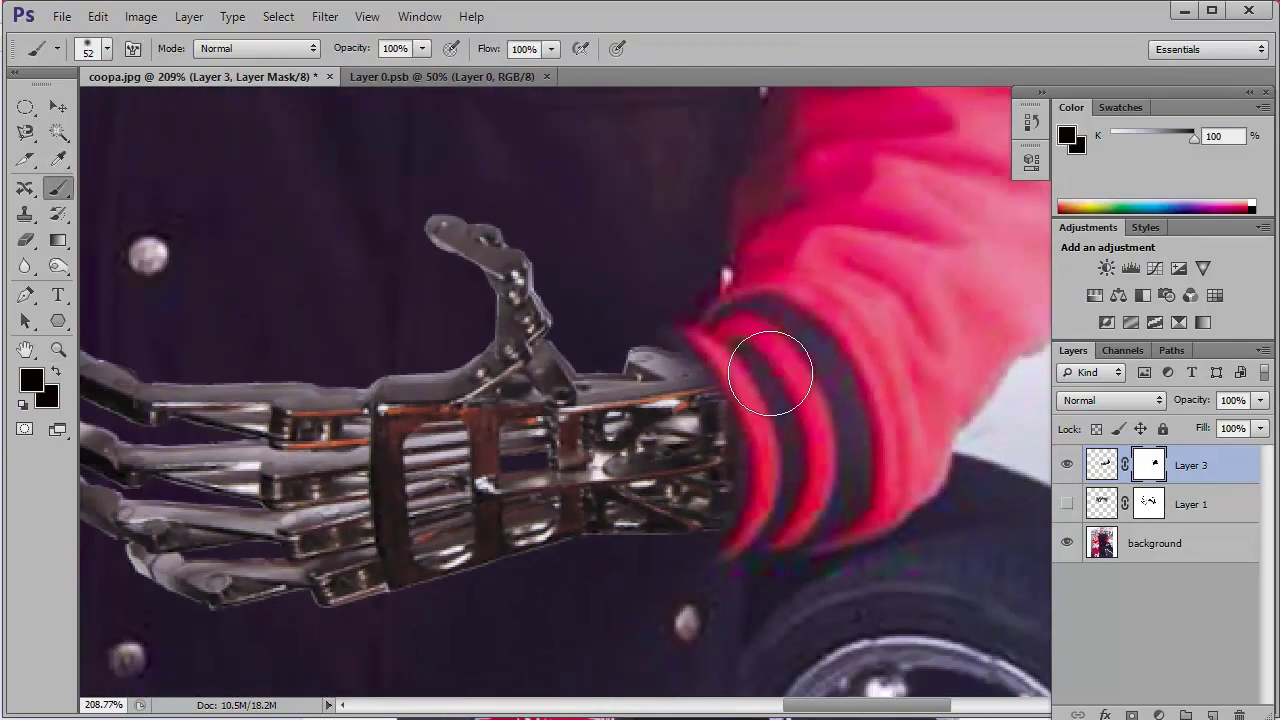
key("z")
key("ctrl+0")
scroll(765, 364, "up", 3)
key("b")
left_click_drag(700, 410, 778, 441)
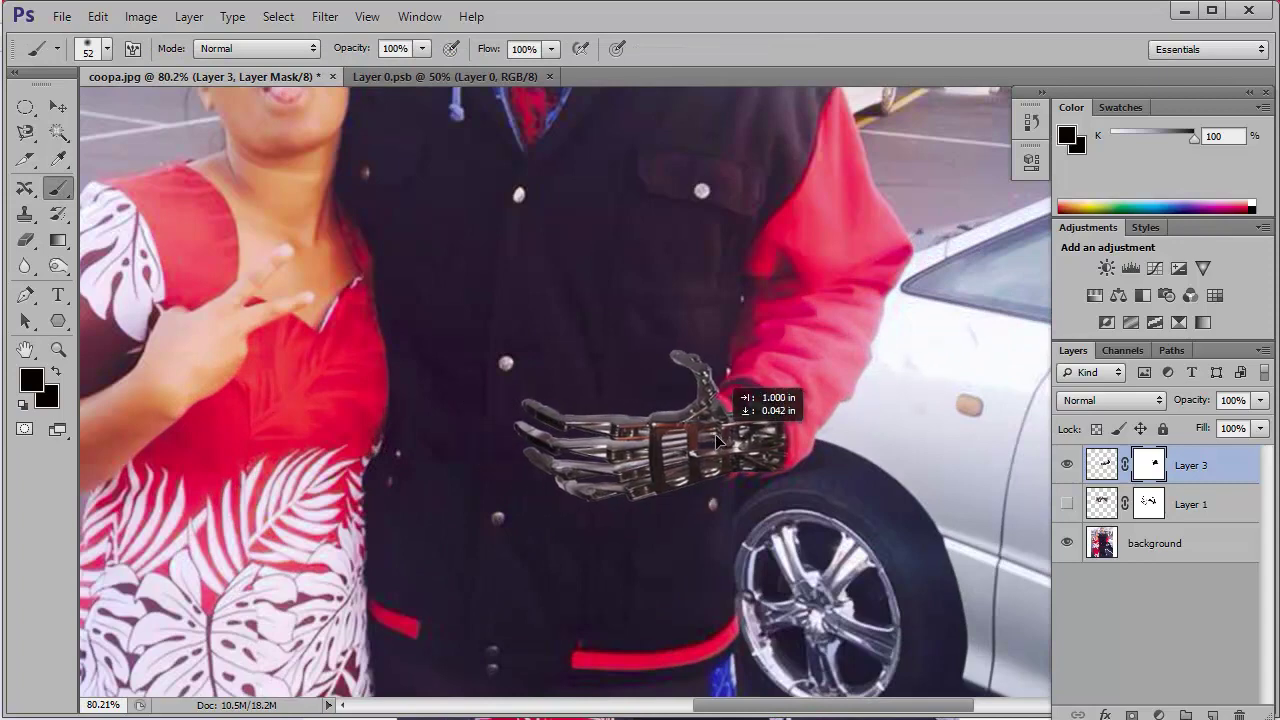
- Rotate and reshape the robotic hand to fit the sleeve end
key("ctrl+t")
left_click_drag(700, 210, 740, 225)
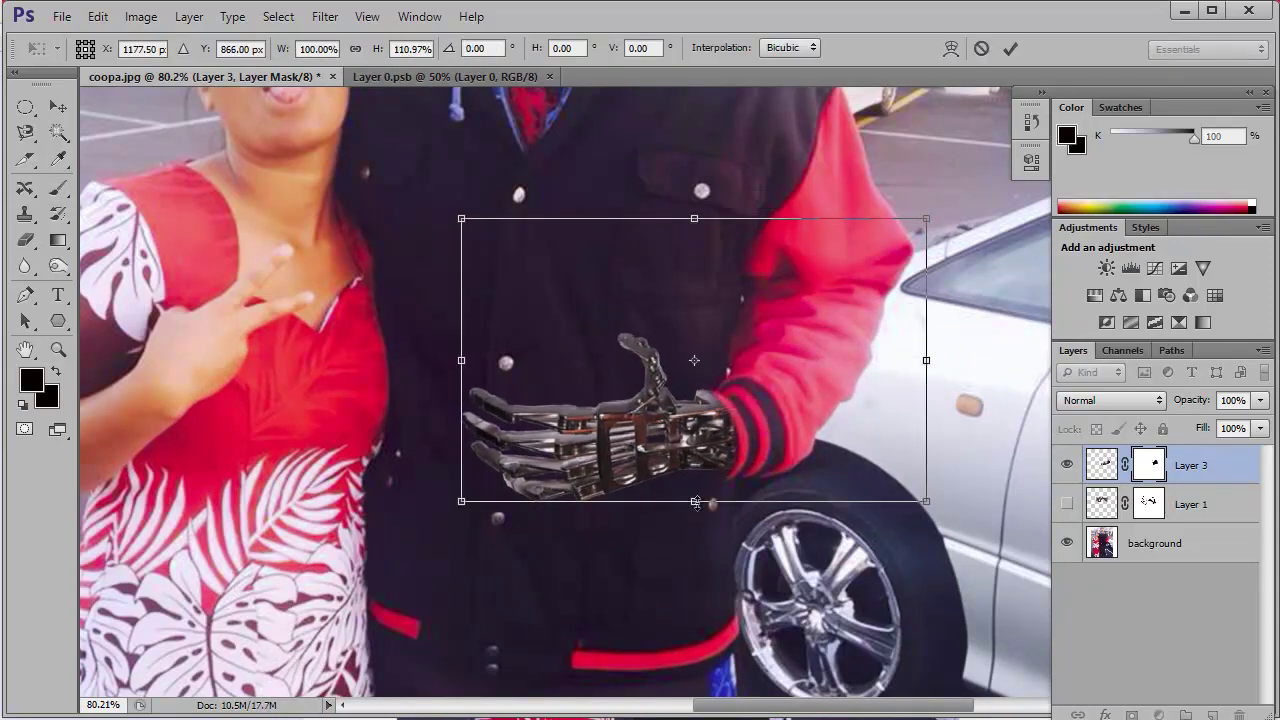
key("Return")
scroll(777, 437, "down", 1)
scroll(777, 437, "up", 5)
- Shrink the brush for wrist cleanup and apply a final rotation to the hand
key("bracketleft")
key("bracketleft")
key("bracketleft")
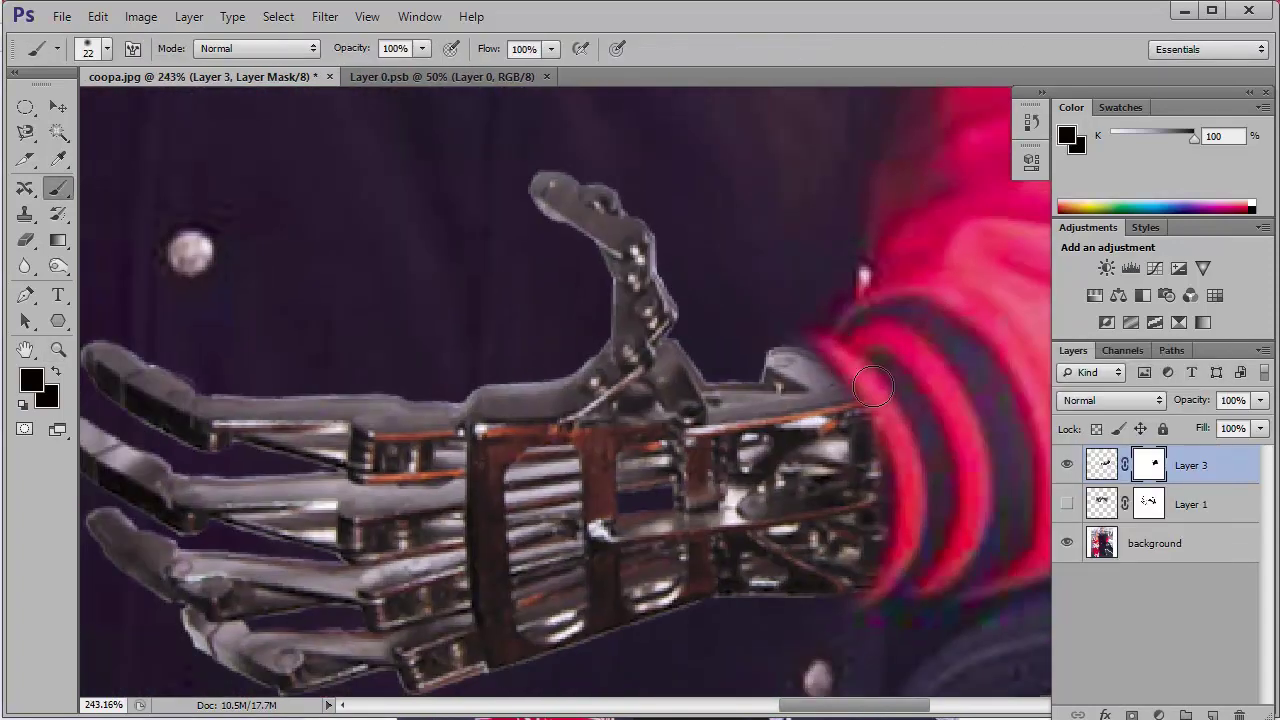
key("z")
mouse_move(848, 357)
left_mouse_down()
mouse_move(775, 403)
mouse_move(990, 470)
mouse_move(925, 150)
mouse_move(940, 153)
left_mouse_up()
key("ctrl+t")
key("Return")
mouse_move(850, 400)
left_mouse_down()
mouse_move(705, 378)
mouse_move(740, 374)
left_mouse_up()
key("b")
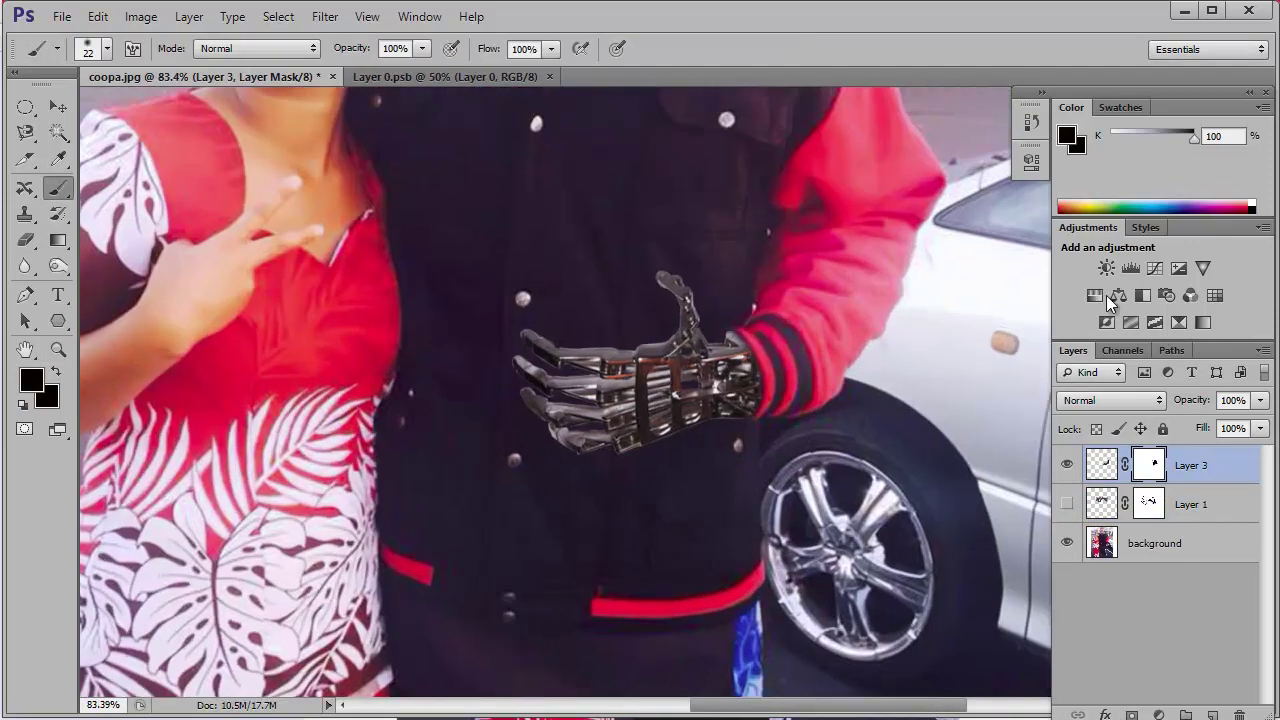
- Set the robotic hand layer's blending mode to Lighter Color
scroll(1110, 400, "down", 11)
key("Down")
key("Down")
key("Down")
key("Down")
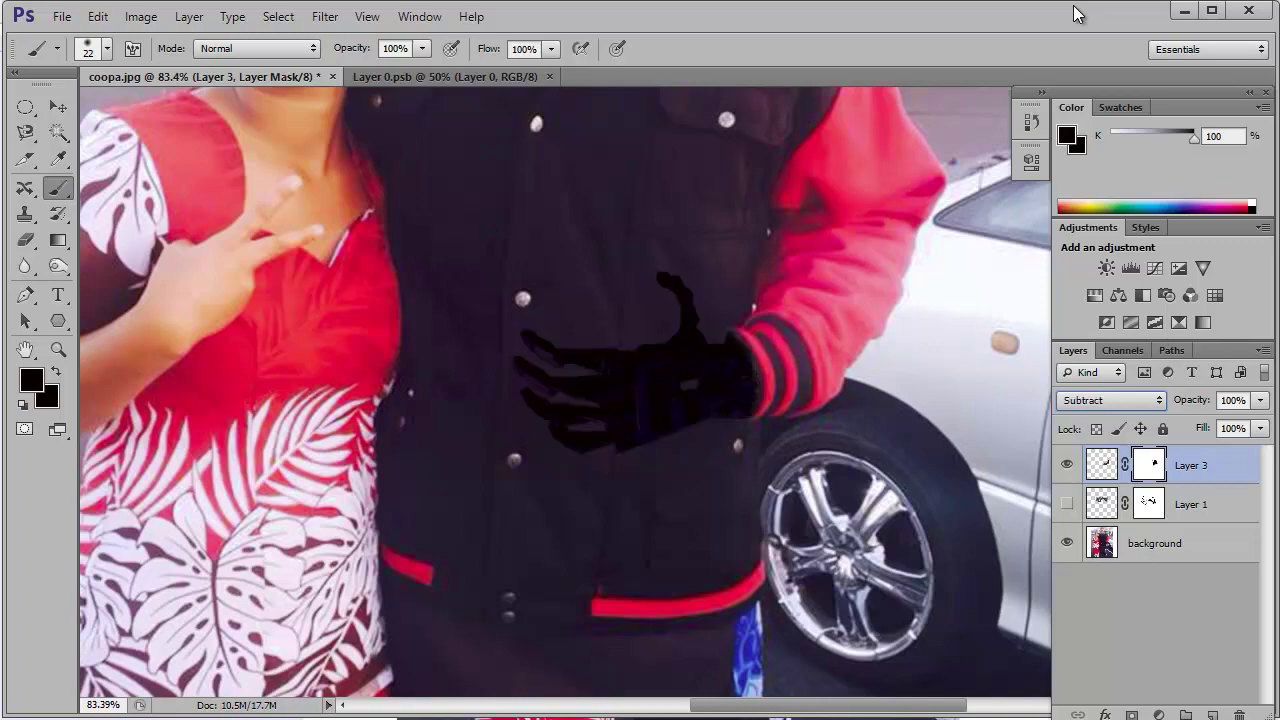
key("Down")
key("Down")
key("Up")
key("Up")
key("Up")
key("Up")
key("Up")
key("z")
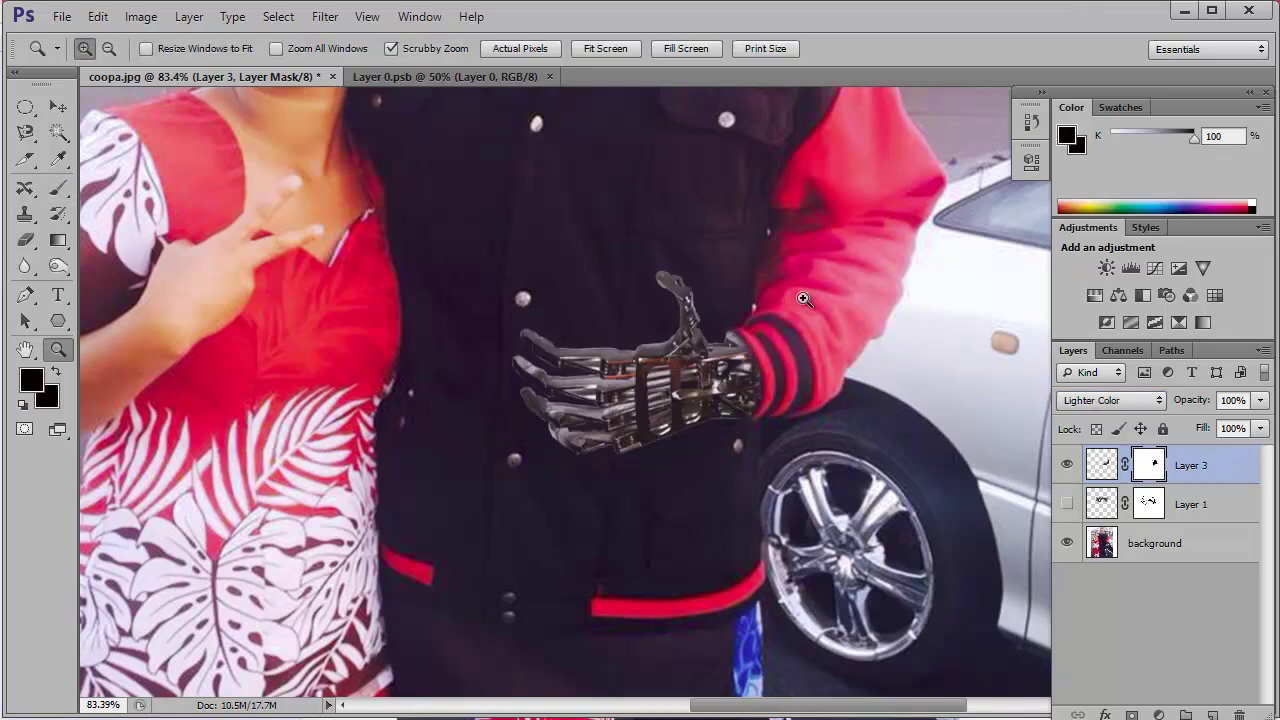
left_click_drag(874, 245, 620, 250)
left_click(141, 16)
- Darken the photo with Levels: black input 31 and midtones about 0.93
key("Escape")
left_click(141, 16)
key("ctrl+l")
left_click_drag(263, 326, 297, 325)
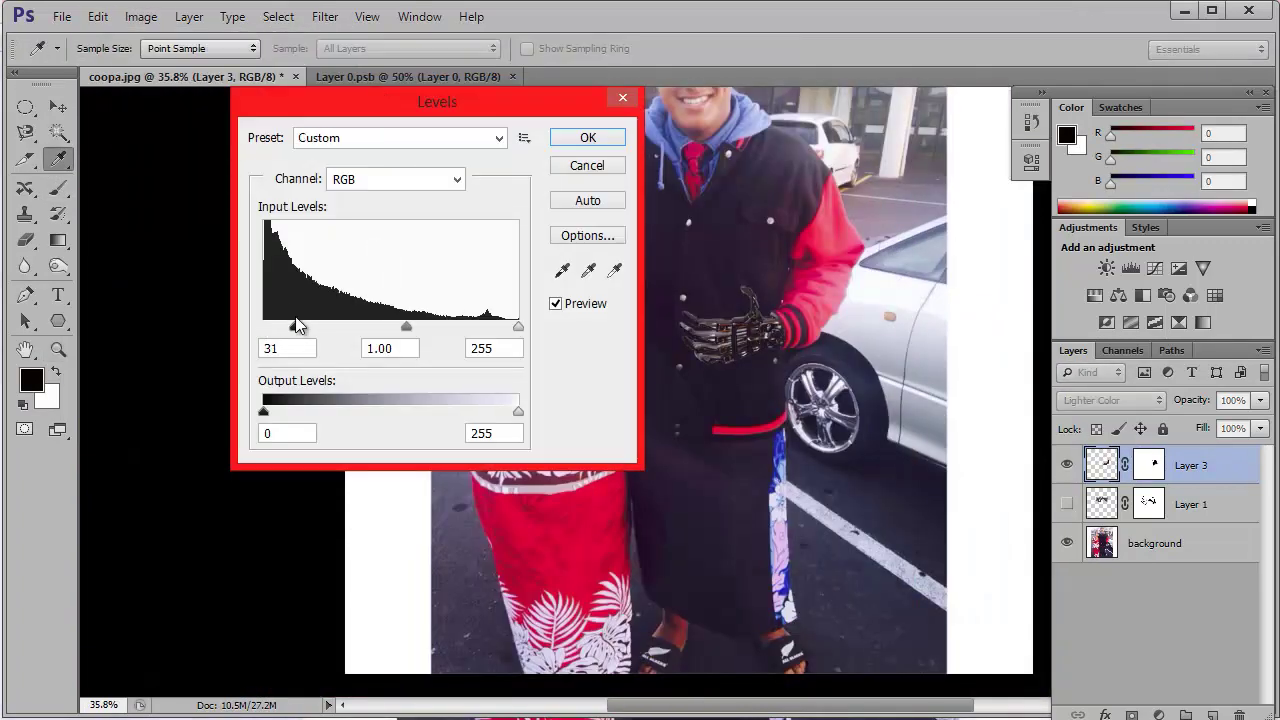
left_click_drag(402, 327, 410, 327)
left_click(588, 137)
mouse_move(700, 297)
left_mouse_down()
mouse_move(733, 297)
mouse_move(560, 285)
left_mouse_up()
mouse_move(716, 146)
left_mouse_down()
mouse_move(800, 149)
mouse_move(777, 206)
left_mouse_up()
- Add a new layer, switch to the Elliptical Marquee and pick red for the eye glow
key("ctrl+shift+alt+n")
left_click(25, 107)
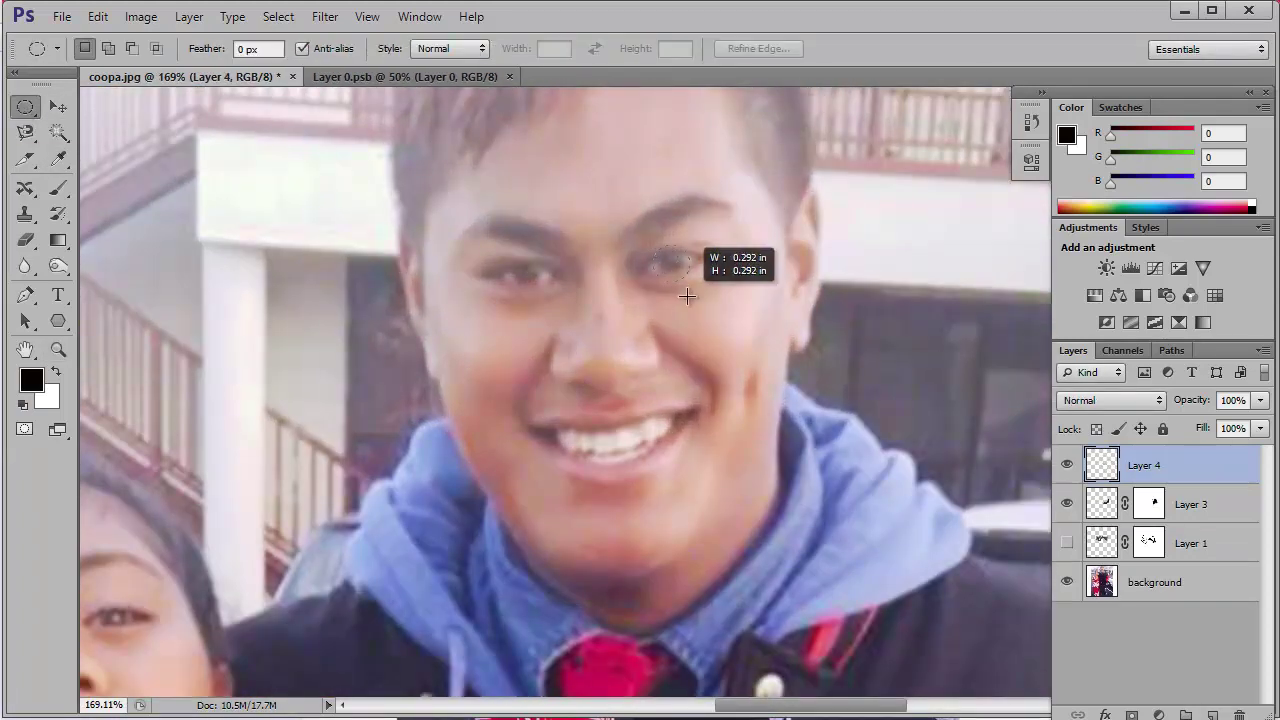
key("i")
left_click(31, 379)
left_click(641, 256)
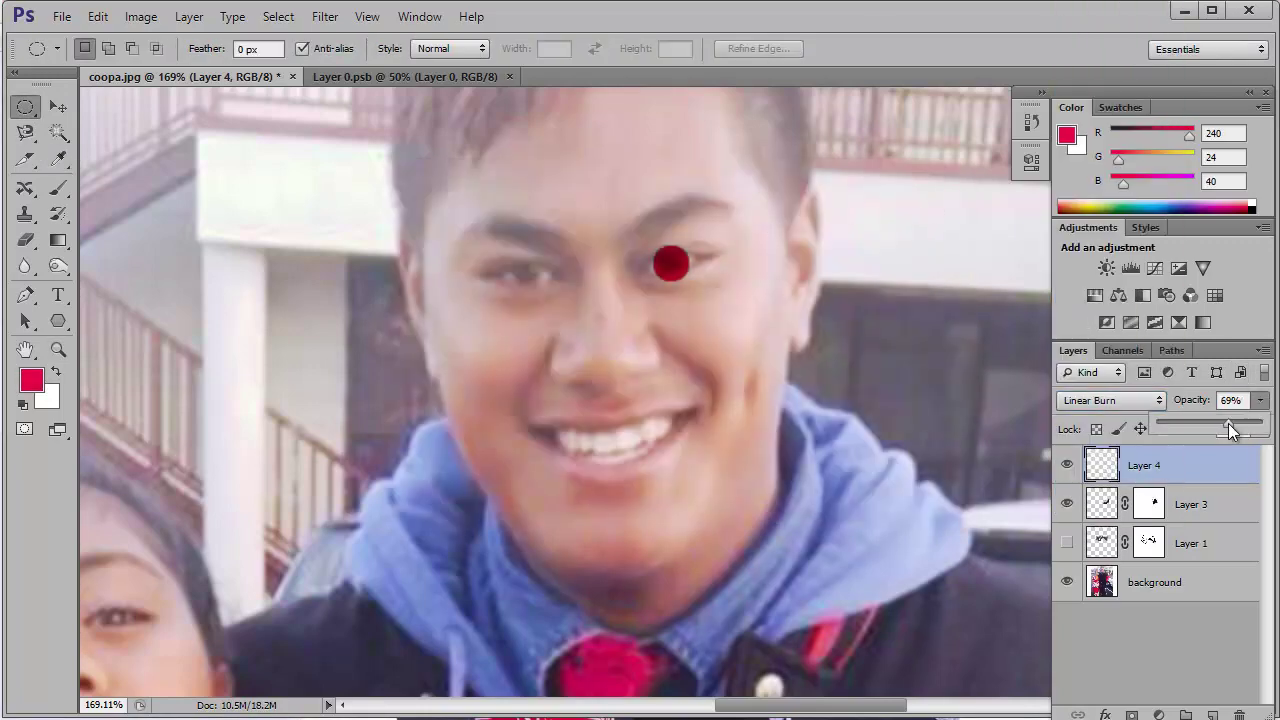
- Lower the red dot layer's opacity to 48% and resize the dot
left_click_drag(1228, 428, 1206, 428)
mouse_move(652, 244)
left_mouse_down()
mouse_move(688, 272)
mouse_move(676, 273)
mouse_move(780, 245)
left_mouse_up()
key("ctrl+t")
key("Return")
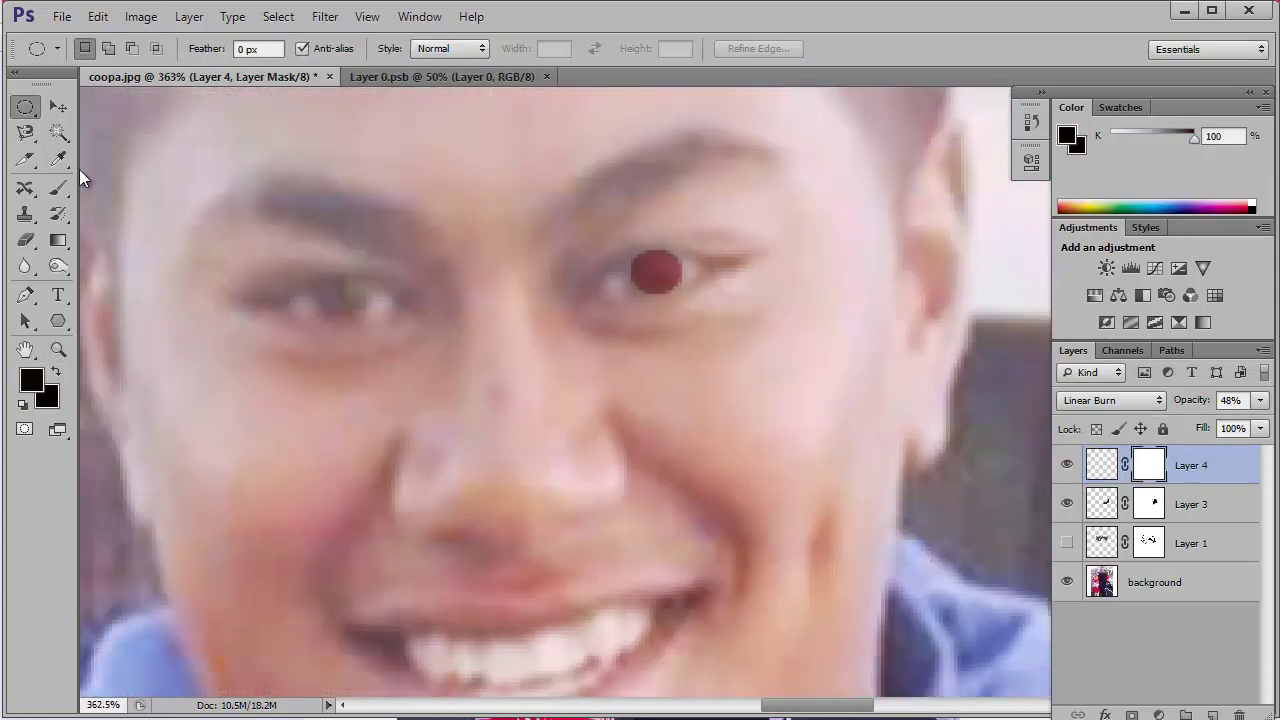
- Trim the red dot to fit the eye and change its blending mode
key("b")
right_click(676, 204)
key("Escape")
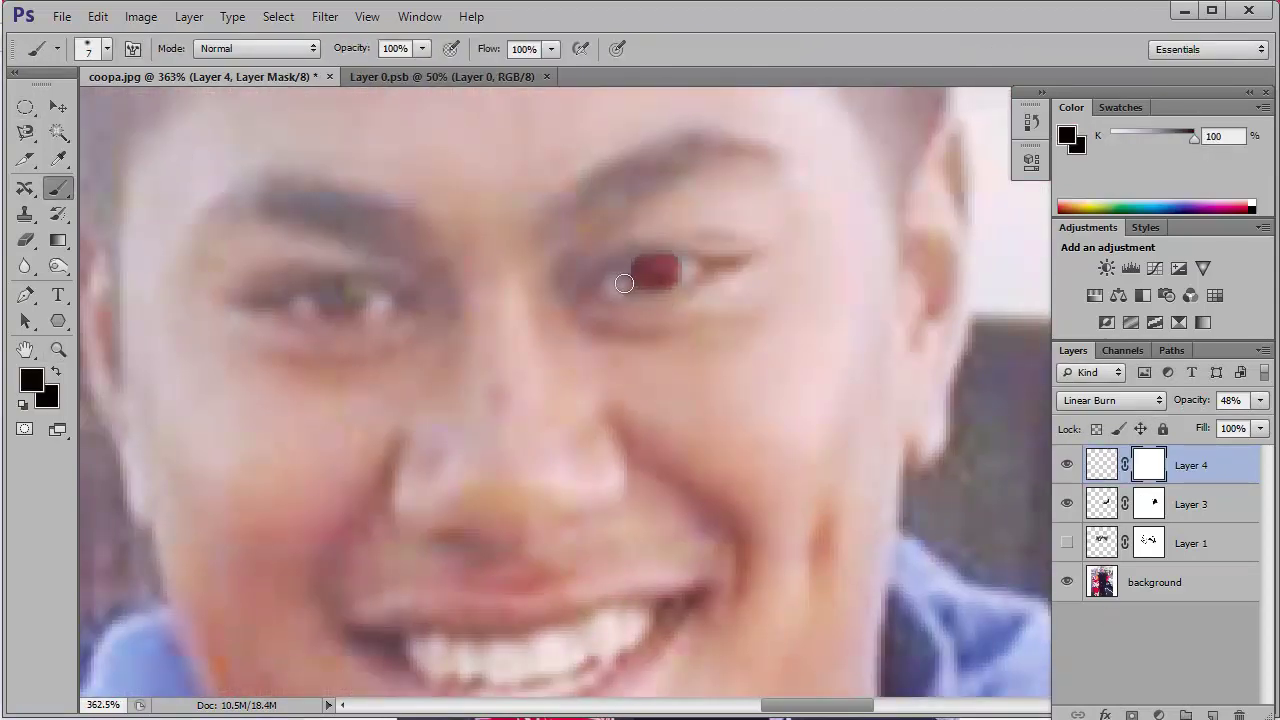
left_click_drag(624, 284, 560, 284)
left_click(1110, 400)
mouse_move(600, 180)
left_mouse_down()
mouse_move(680, 180)
mouse_move(760, 149)
left_mouse_up()
left_click(1100, 121)
- Copy the red dot to a new layer and move it onto the other eye
key("z")
key("l")
right_click(660, 190)
left_click(690, 226)
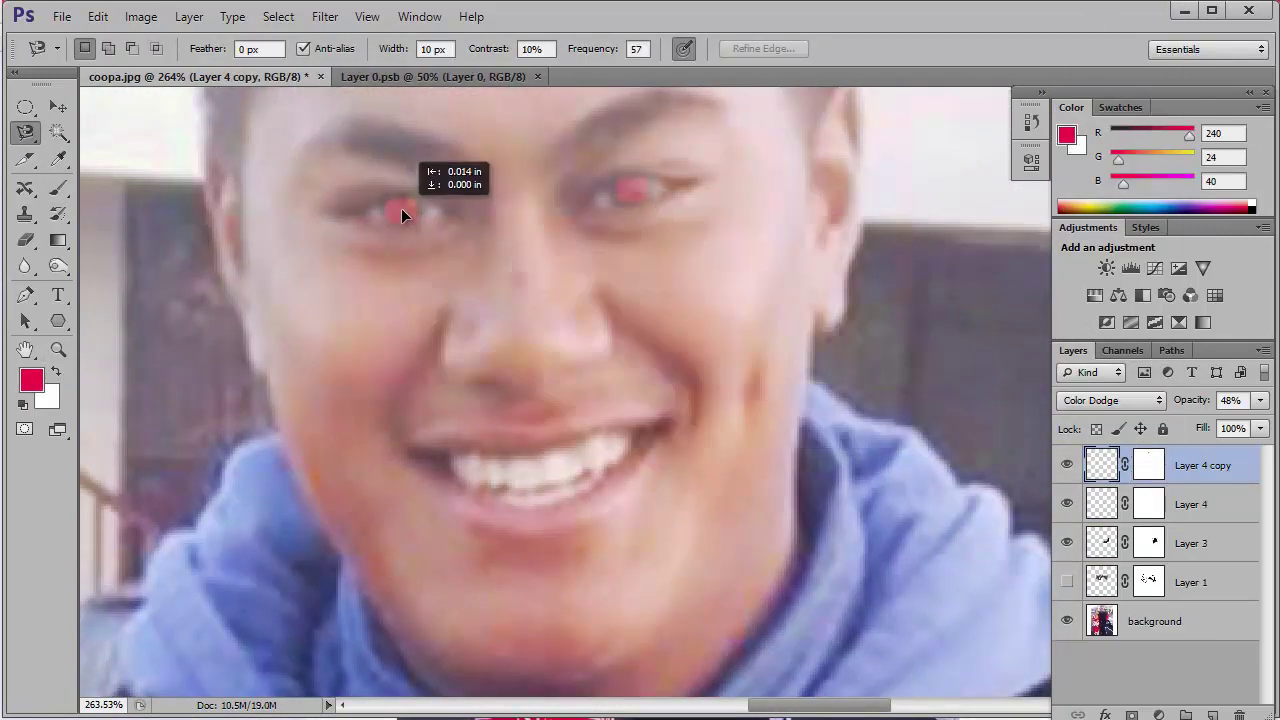
key("ctrl+t")
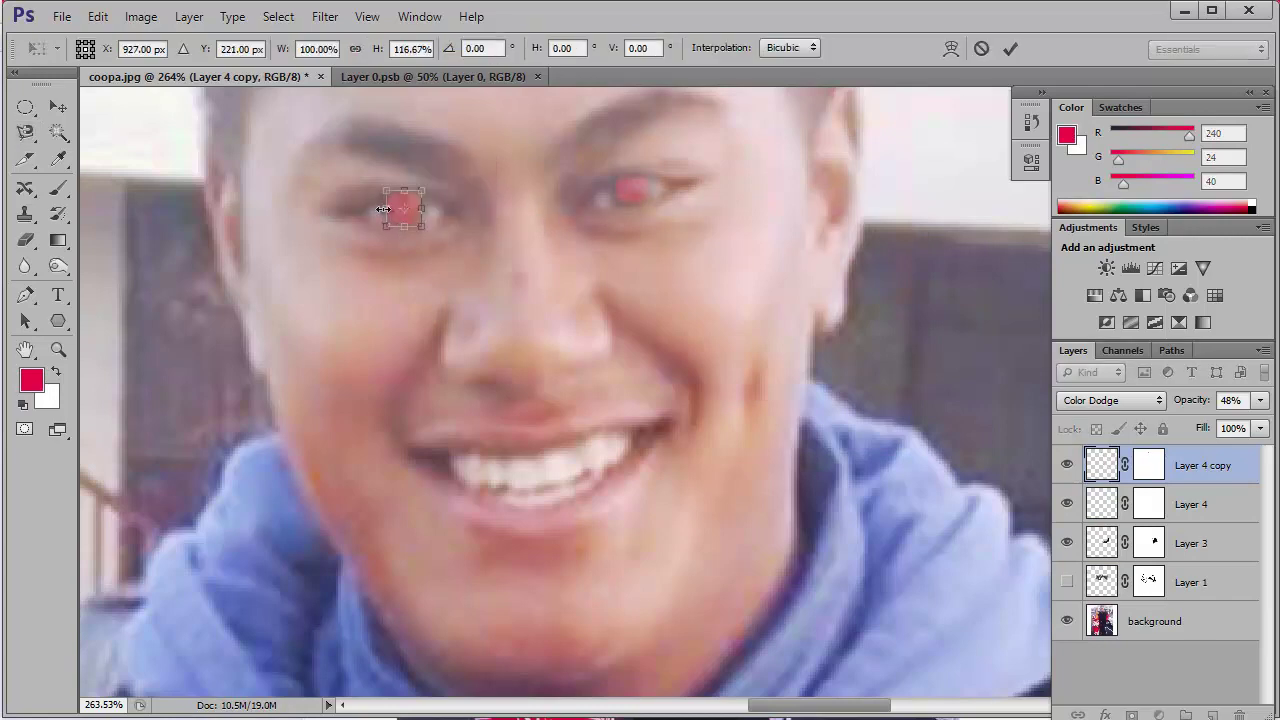
key("Return")
- Target the copy's layer mask with black paint and fit the photo in view
key("b")
key("ctrl+backslash")
key("d")
key("z")
key("ctrl+0")
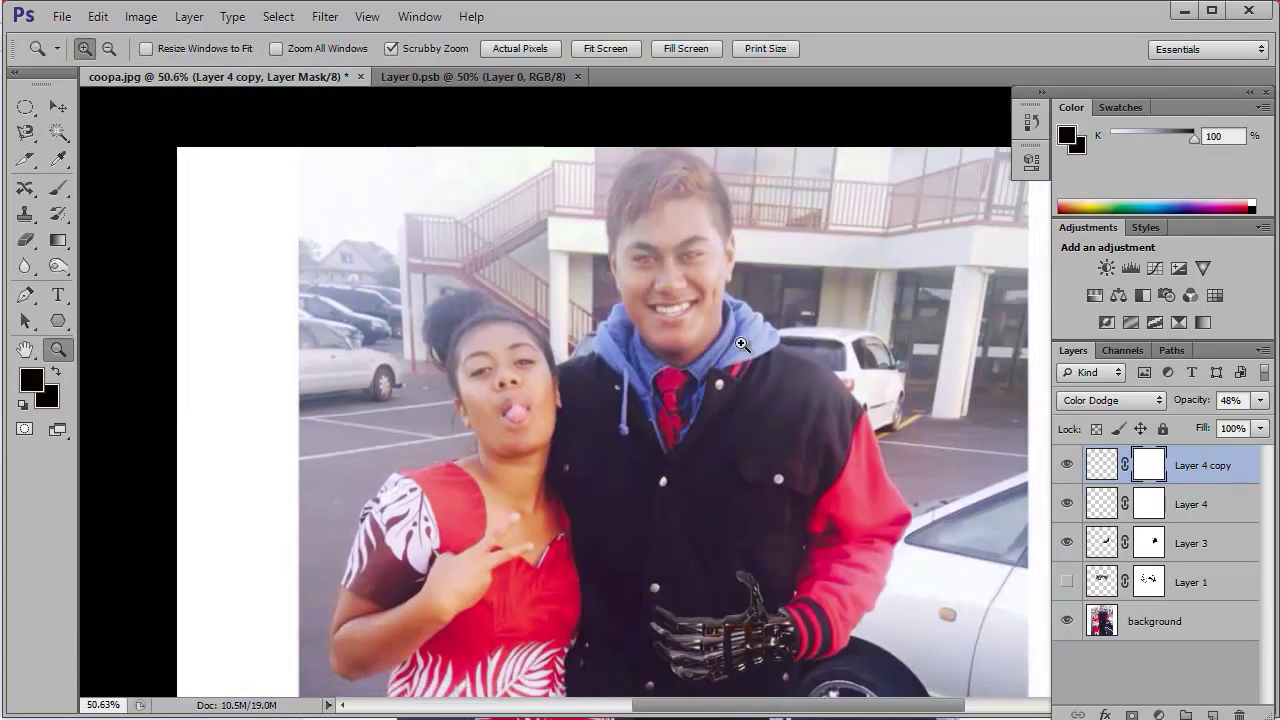
- Place the skull.jpg image over the man's head and try blending modes on it
mouse_move(742, 338)
left_mouse_down()
mouse_move(809, 237)
mouse_move(747, 276)
left_mouse_up()
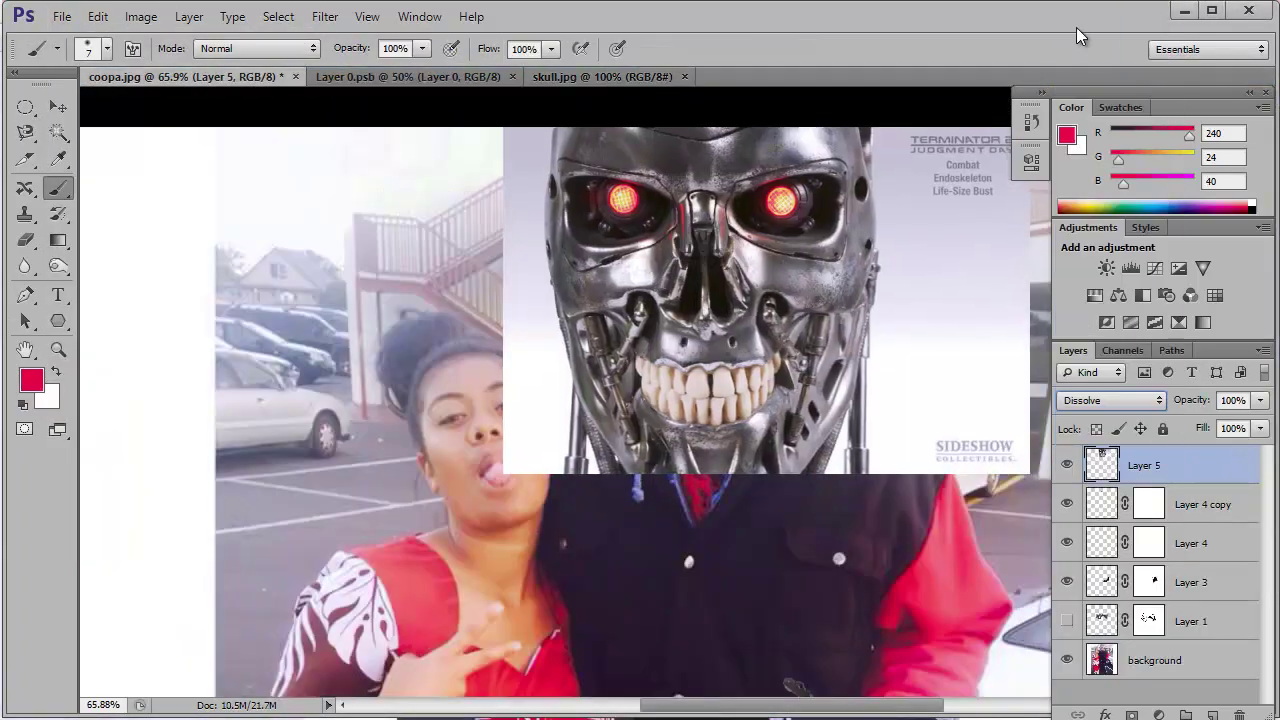
left_click_drag(783, 425, 755, 315)
left_click(1111, 400)
left_click(1099, 405)
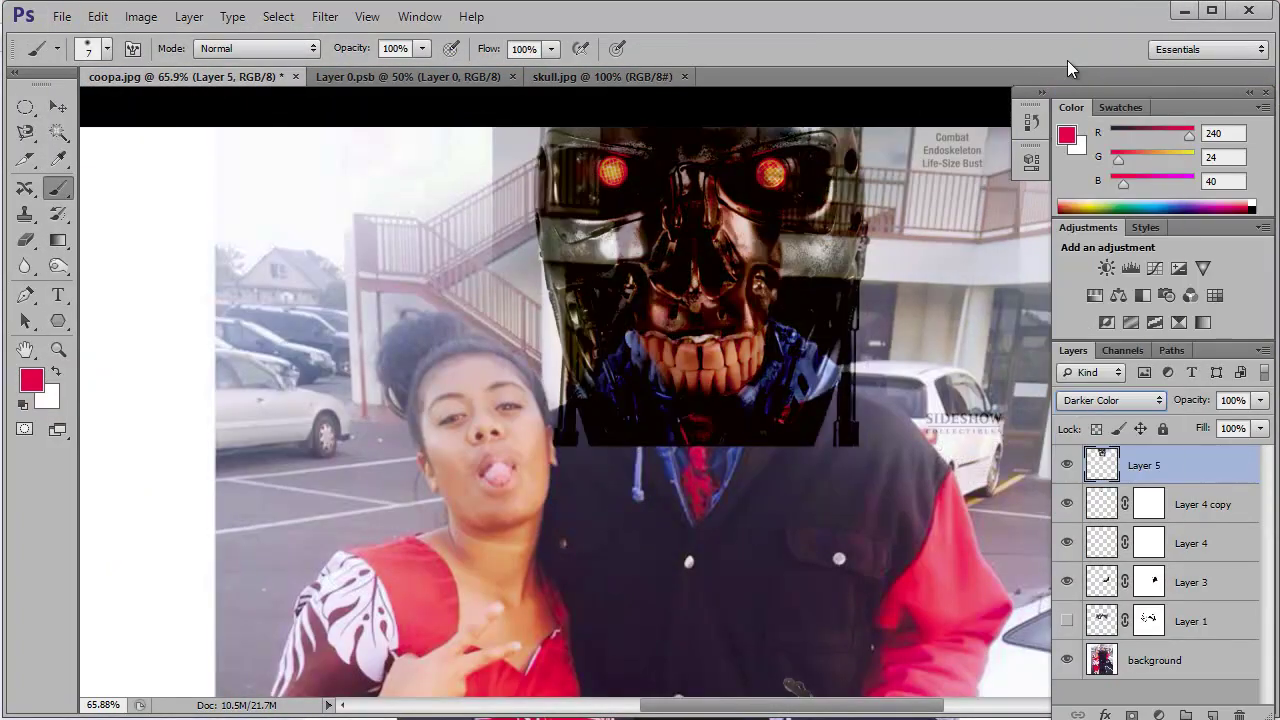
key("Down")
key("Down")
key("Down")
key("Down")
key("Down")
key("Down")
key("Down")
- Shrink the skull, tilt it about -6.3° over the face and lower opacity to 58%
key("ctrl+t")
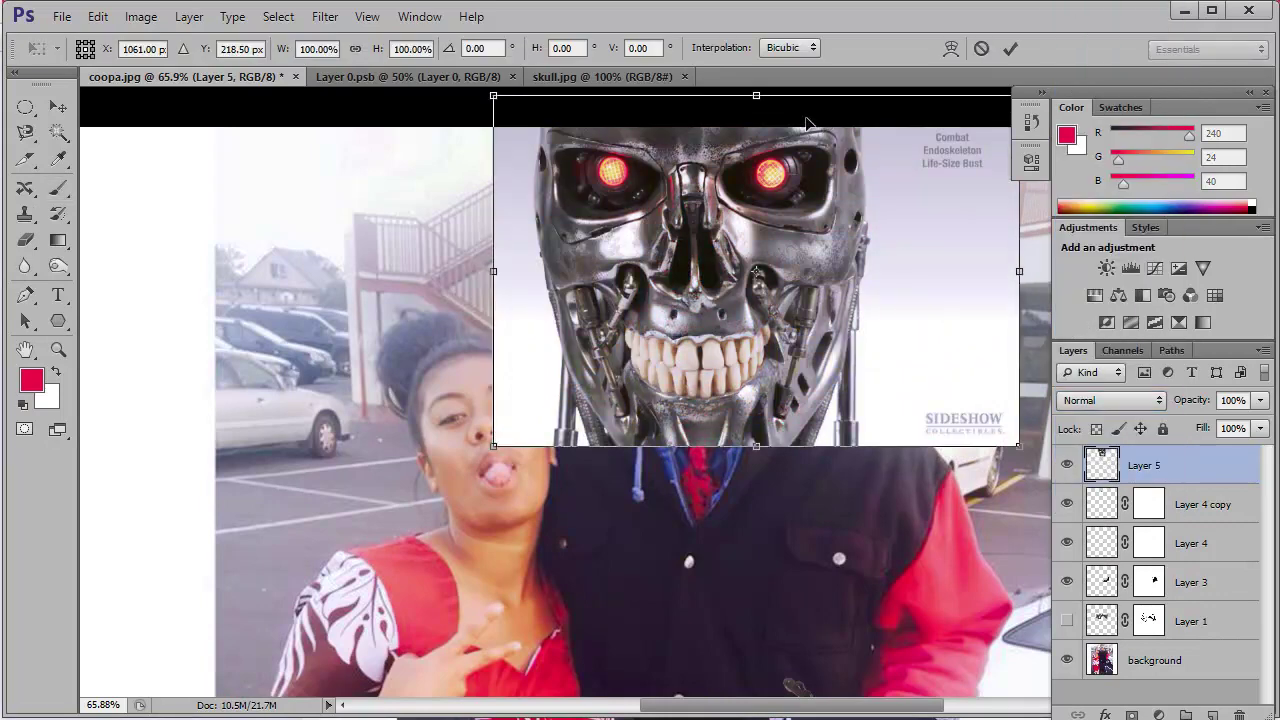
left_click_drag(491, 93, 650, 185)
mouse_move(700, 360)
left_mouse_down()
mouse_move(677, 405)
mouse_move(652, 255)
left_mouse_up()
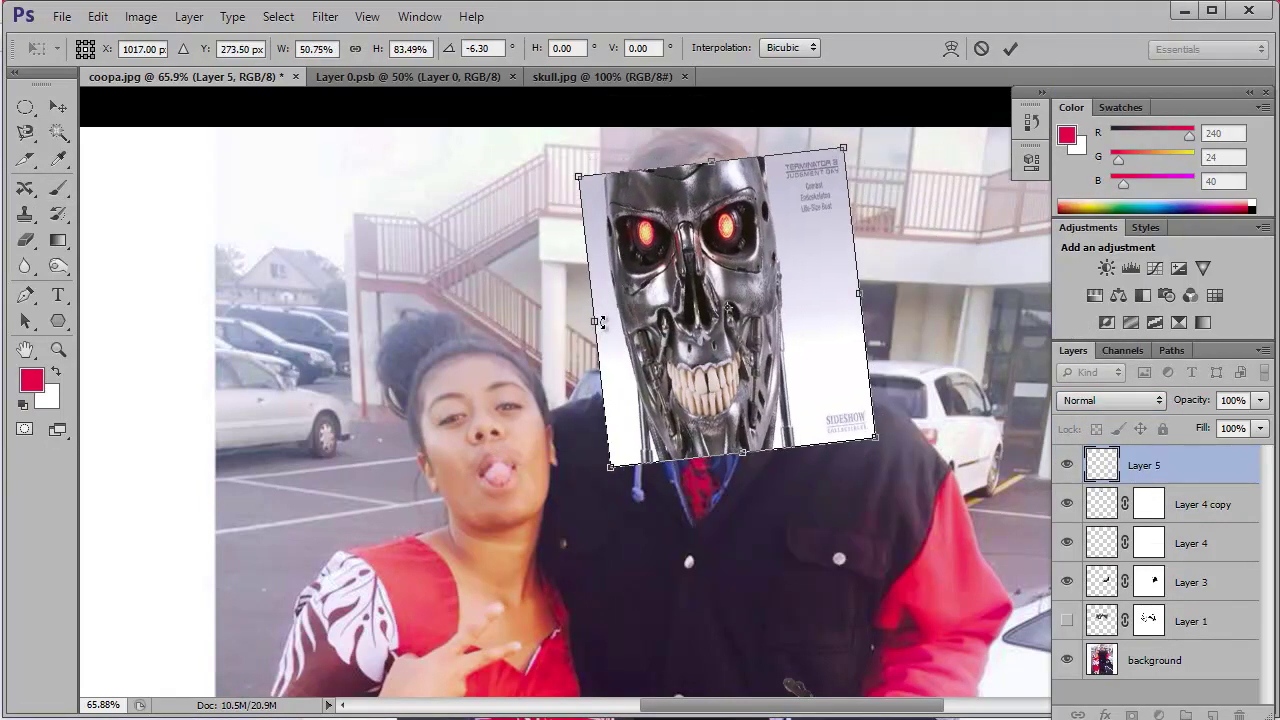
left_click_drag(1260, 400, 1215, 420)
key("Return")
- Rename the Background layer to 'lay' and move the skull layer beneath it at full opacity
key("b")
double_click(1166, 662)
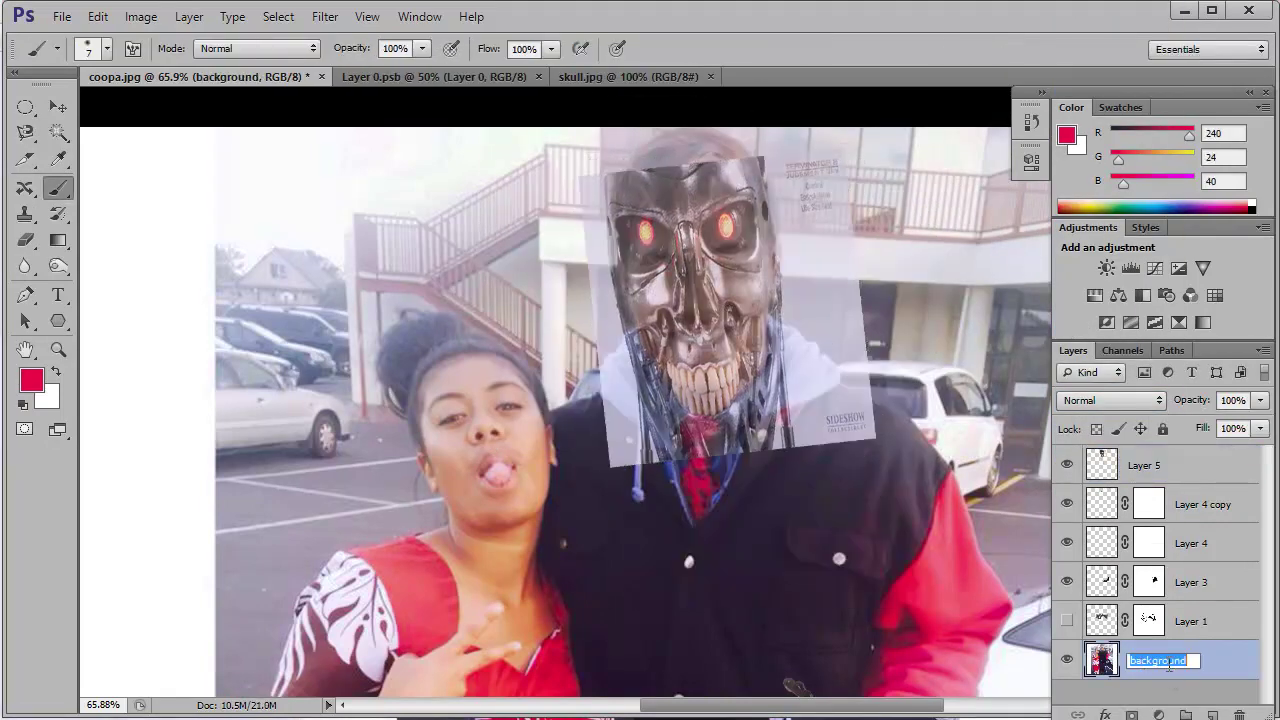
type("lay")
key("Return")
left_click_drag(1144, 465, 1160, 675)
mouse_move(1263, 400)
left_mouse_down()
mouse_move(1217, 427)
mouse_move(1262, 418)
left_mouse_up()
left_click_drag(780, 330, 795, 316)
- Shrink and rotate the skull layer to line up with the man's face
key("ctrl+t")
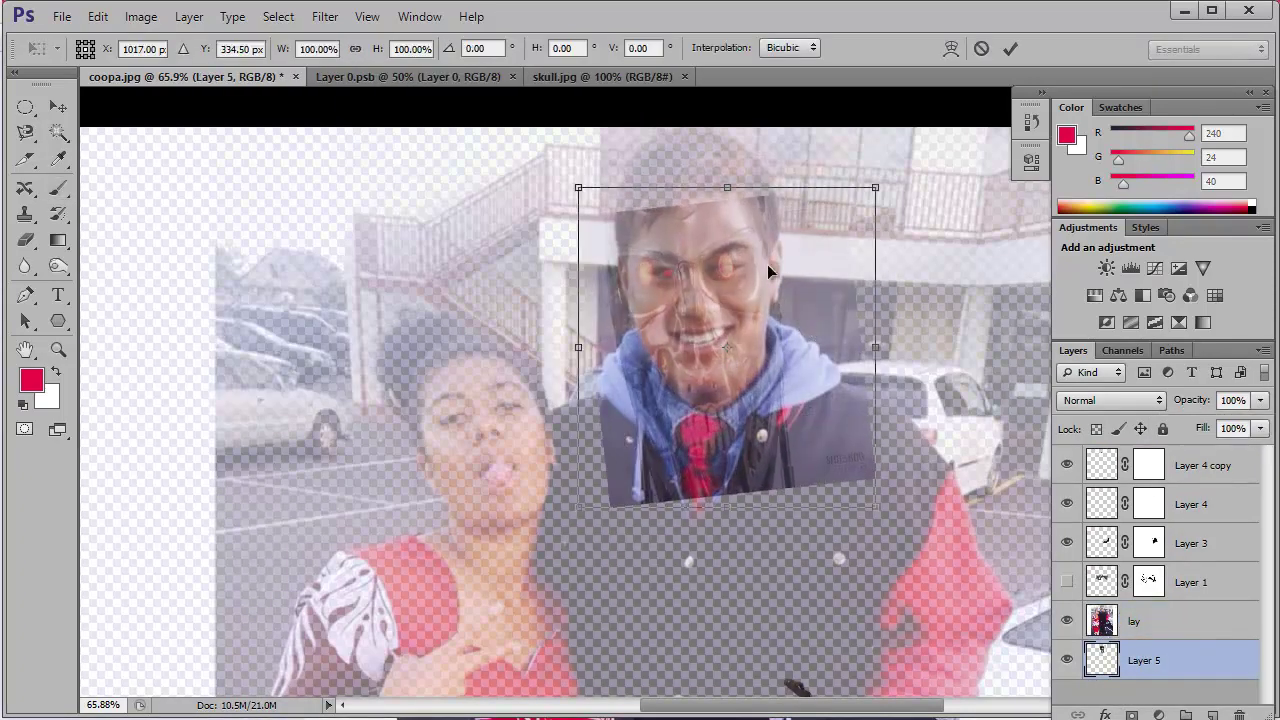
left_click_drag(735, 190, 730, 226)
mouse_move(727, 507)
left_mouse_down()
mouse_move(740, 375)
mouse_move(846, 277)
left_mouse_up()
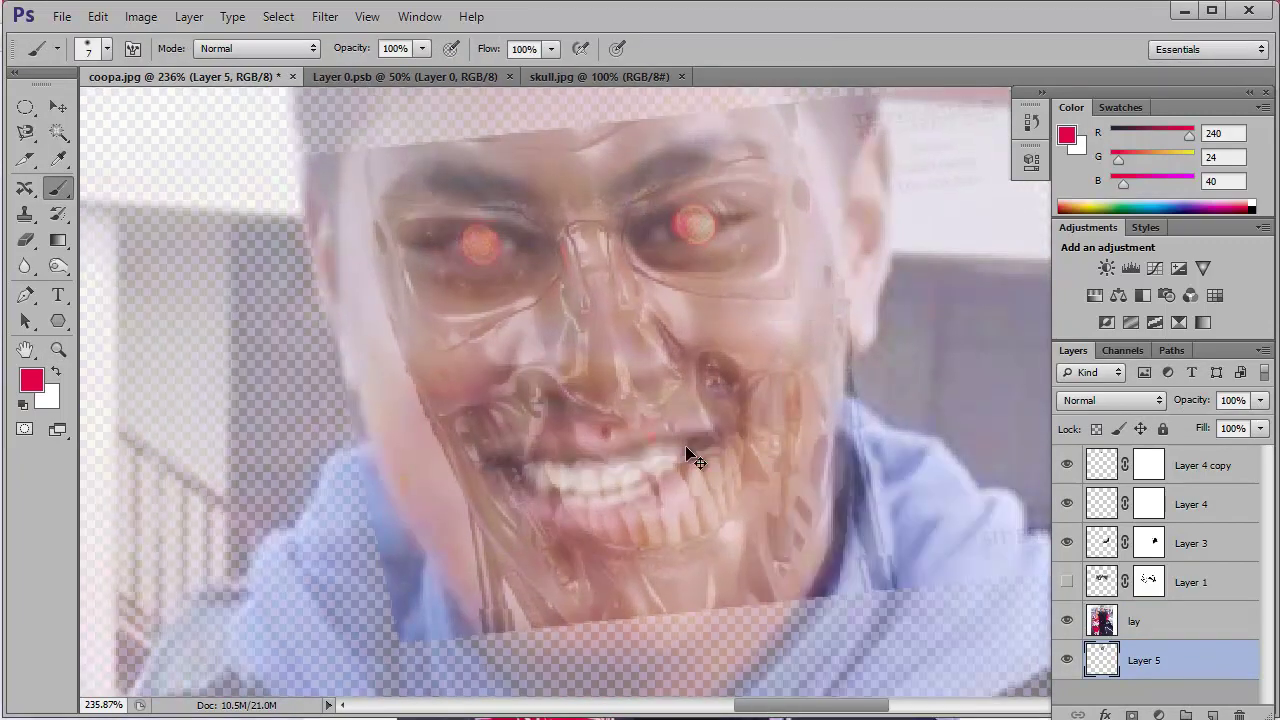
left_click_drag(697, 232, 697, 231)
mouse_move(294, 362)
left_mouse_down()
mouse_move(300, 325)
mouse_move(500, 366)
mouse_move(330, 350)
left_mouse_up()
key("Return")
key("b")
left_click(1134, 621)
- Add a mask to lay and paint the mouth corner with a smaller brush to reveal skull teeth
mouse_move(1260, 400)
left_mouse_down()
mouse_move(1245, 428)
mouse_move(1262, 428)
left_mouse_up()
left_click(1132, 714)
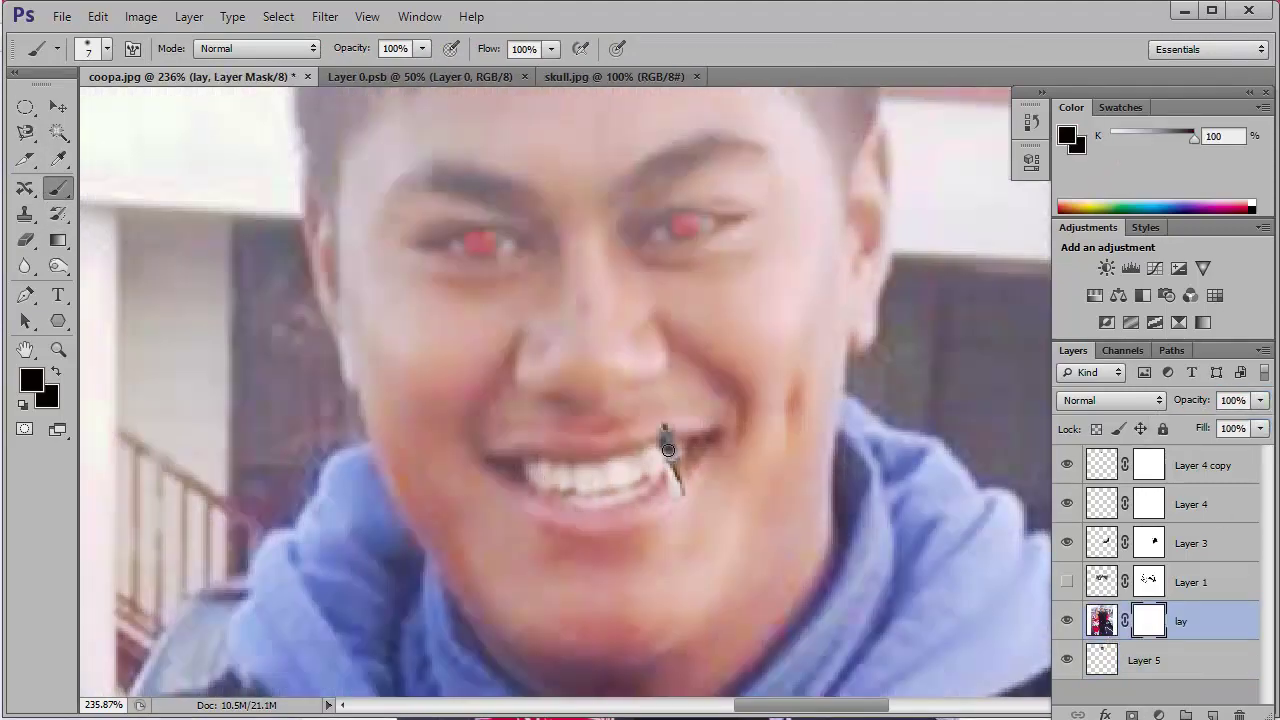
left_click_drag(668, 450, 640, 445)
key("ctrl+z")
left_click_drag(1260, 400, 1248, 428)
left_click(1101, 621)
left_click(1158, 622)
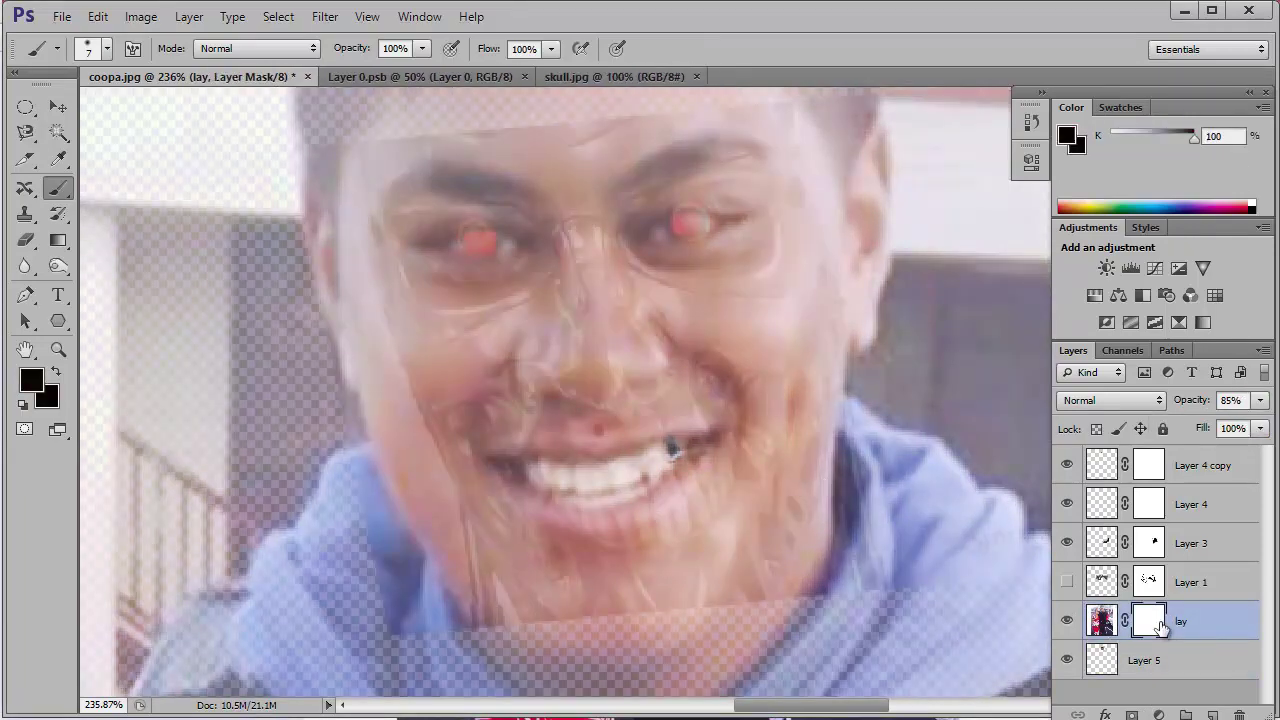
key("bracketleft")
key("bracketleft")
key("bracketleft")
key("ctrl+z")
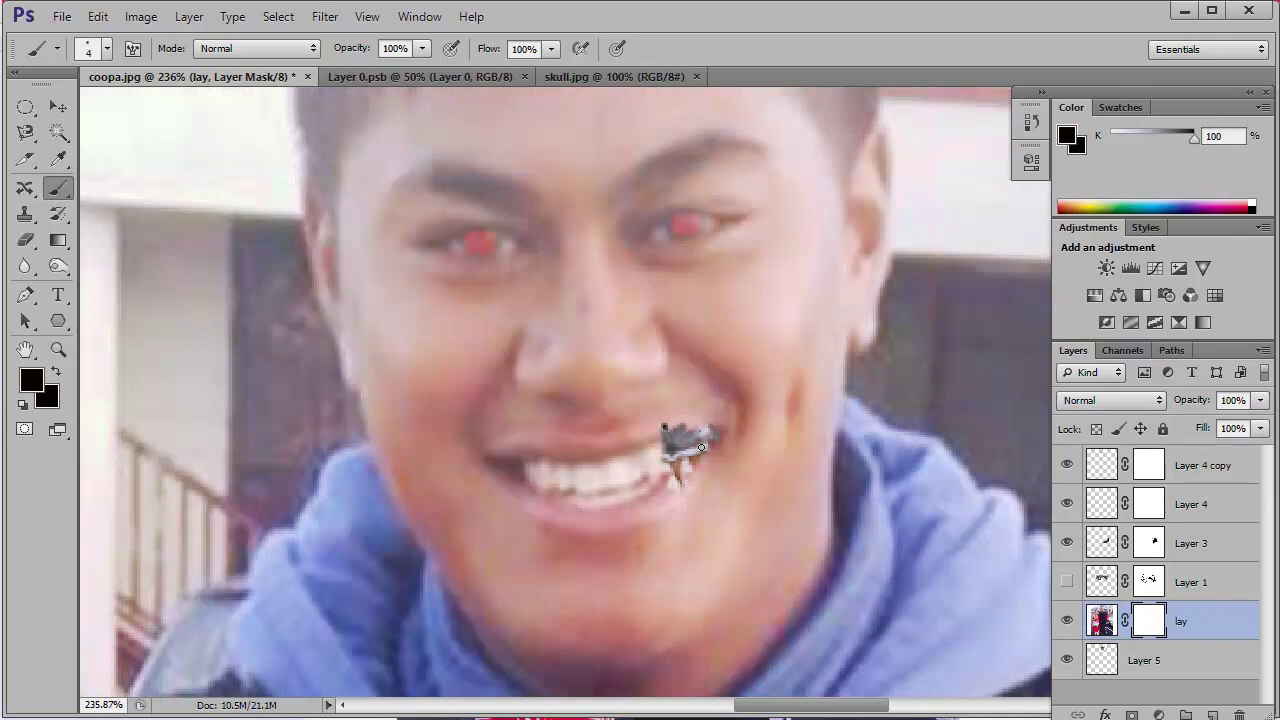
scroll(678, 493, "down", 5)
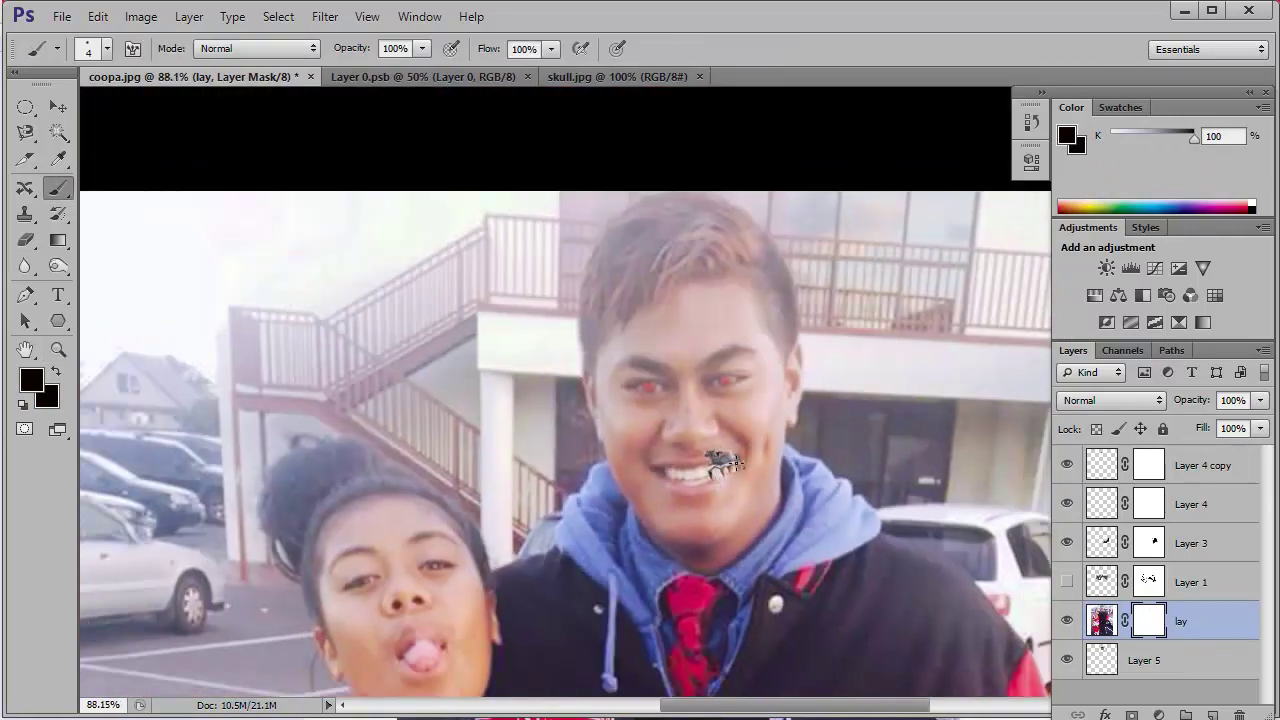
scroll(720, 462, "up", 2)
scroll(700, 449, "up", 2)
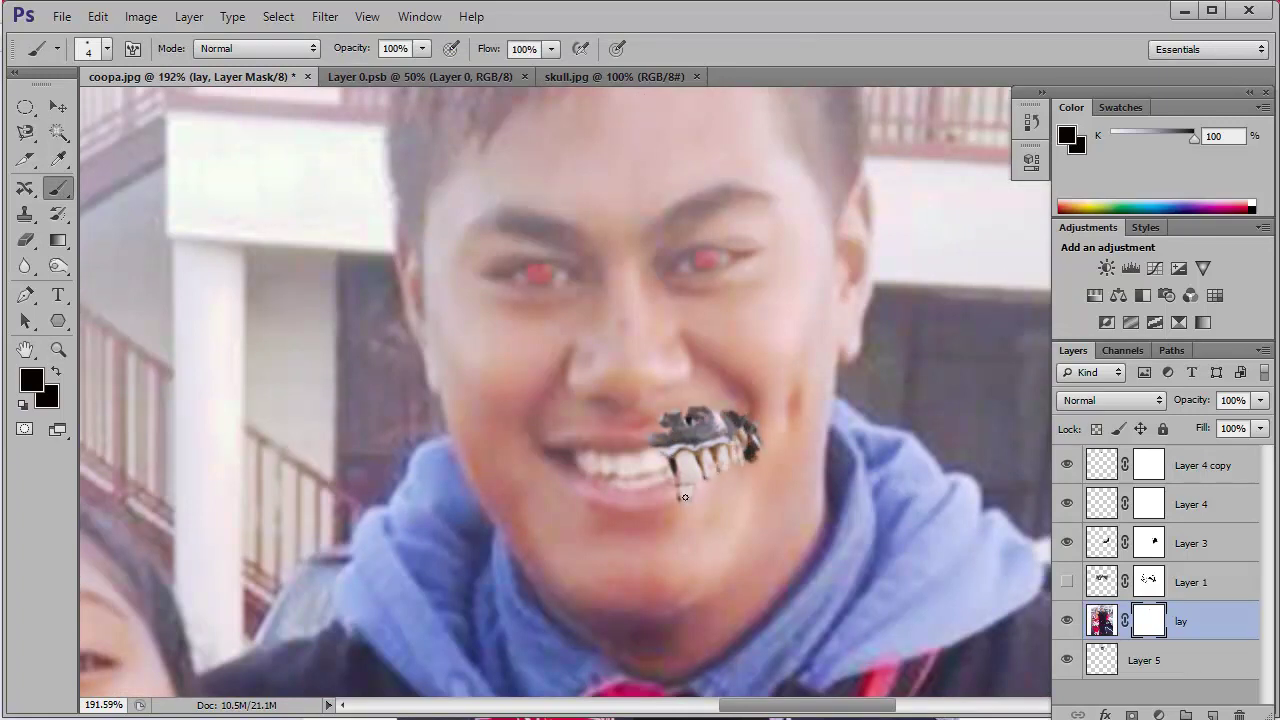
- Reveal the metal skull around and under the right eye and beside the nose
left_click_drag(1260, 400, 1131, 401)
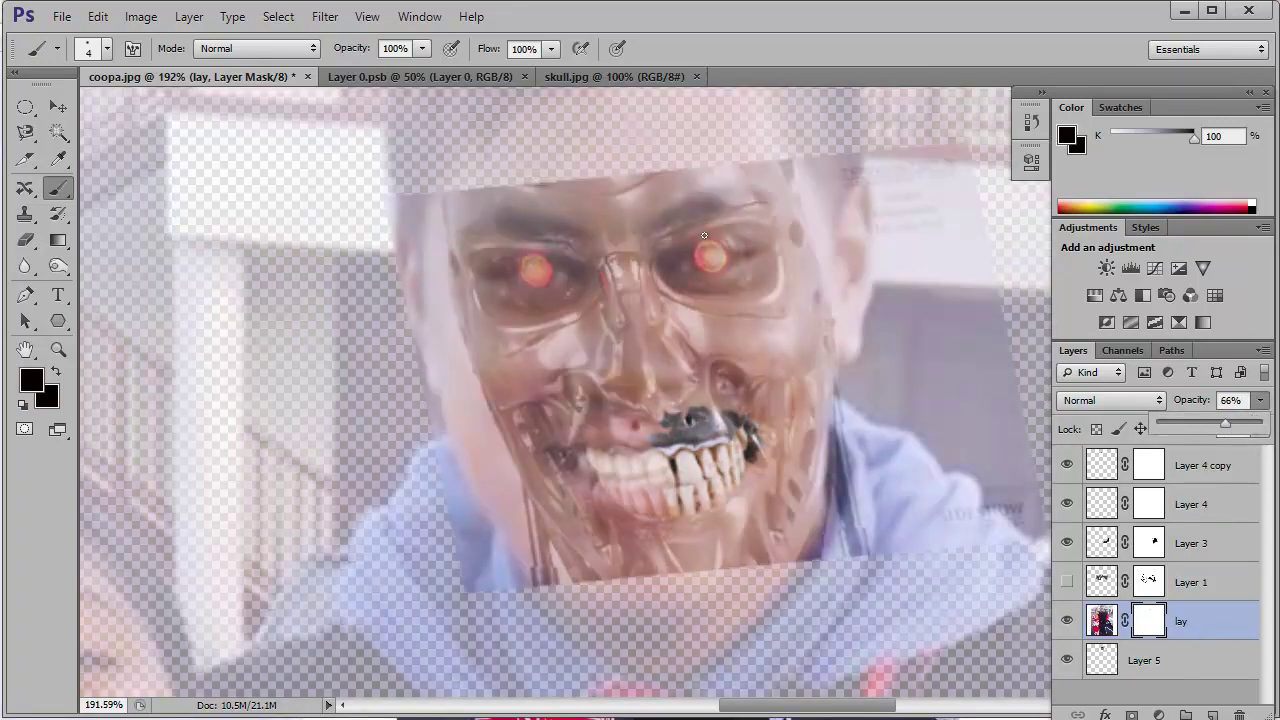
left_click_drag(680, 271, 698, 283)
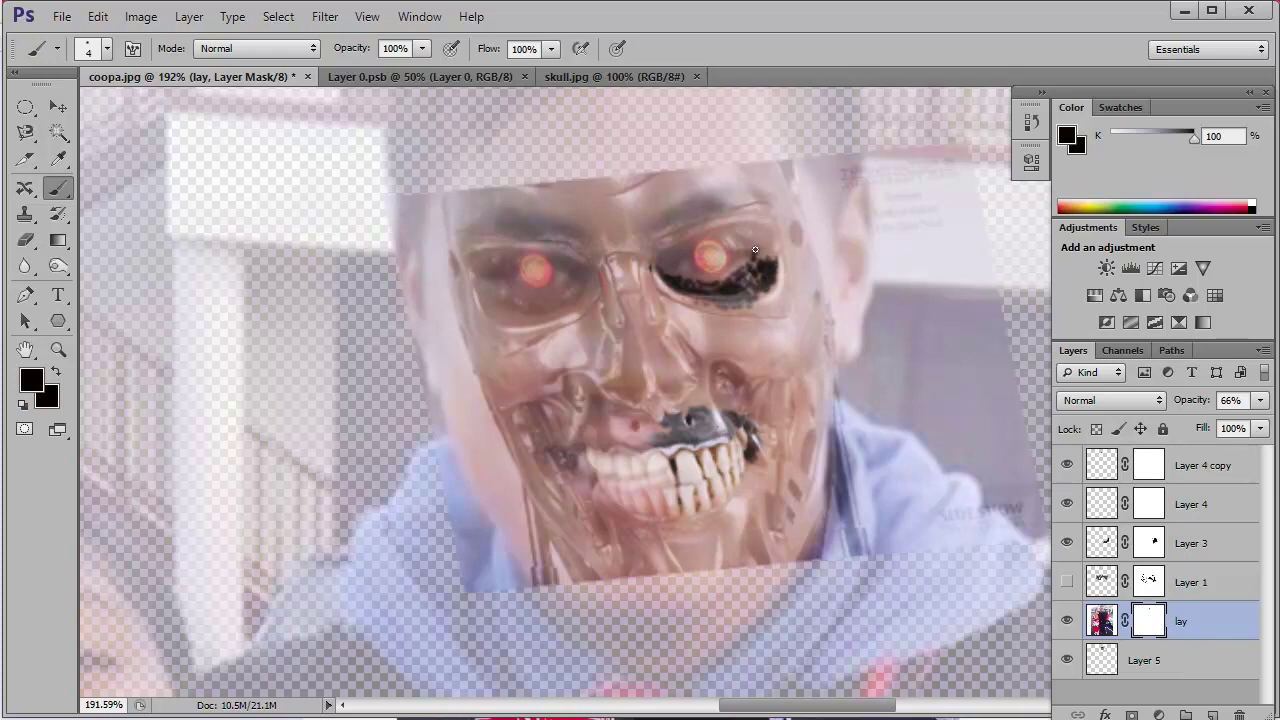
left_click_drag(1260, 400, 1267, 427)
left_click_drag(664, 311, 747, 308)
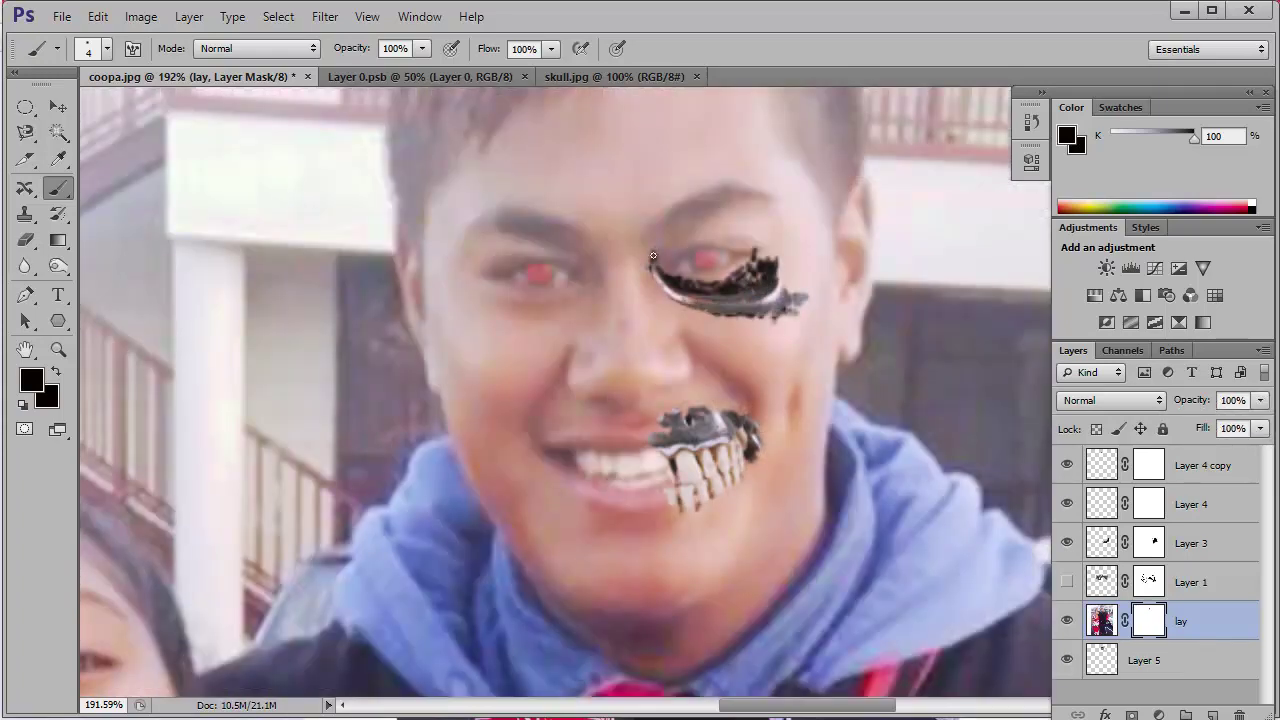
scroll(661, 247, "down", 5)
scroll(849, 306, "up", 5)
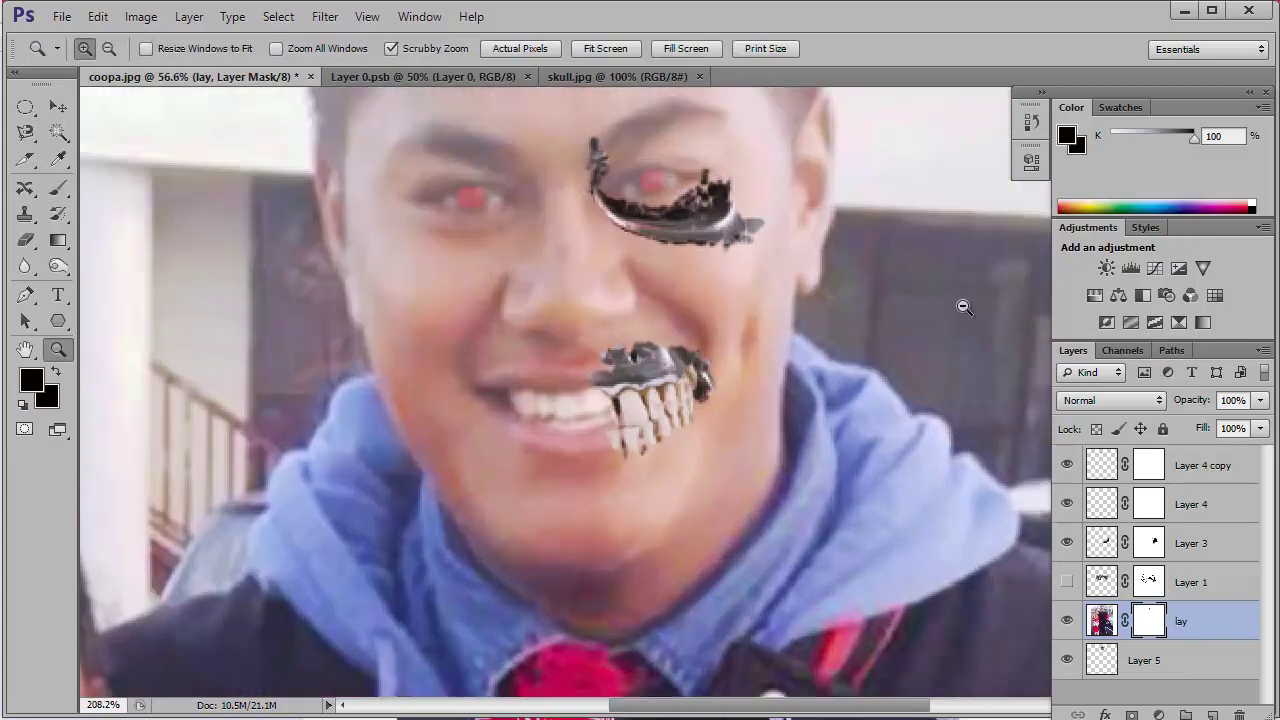
left_click_drag(633, 290, 607, 255)
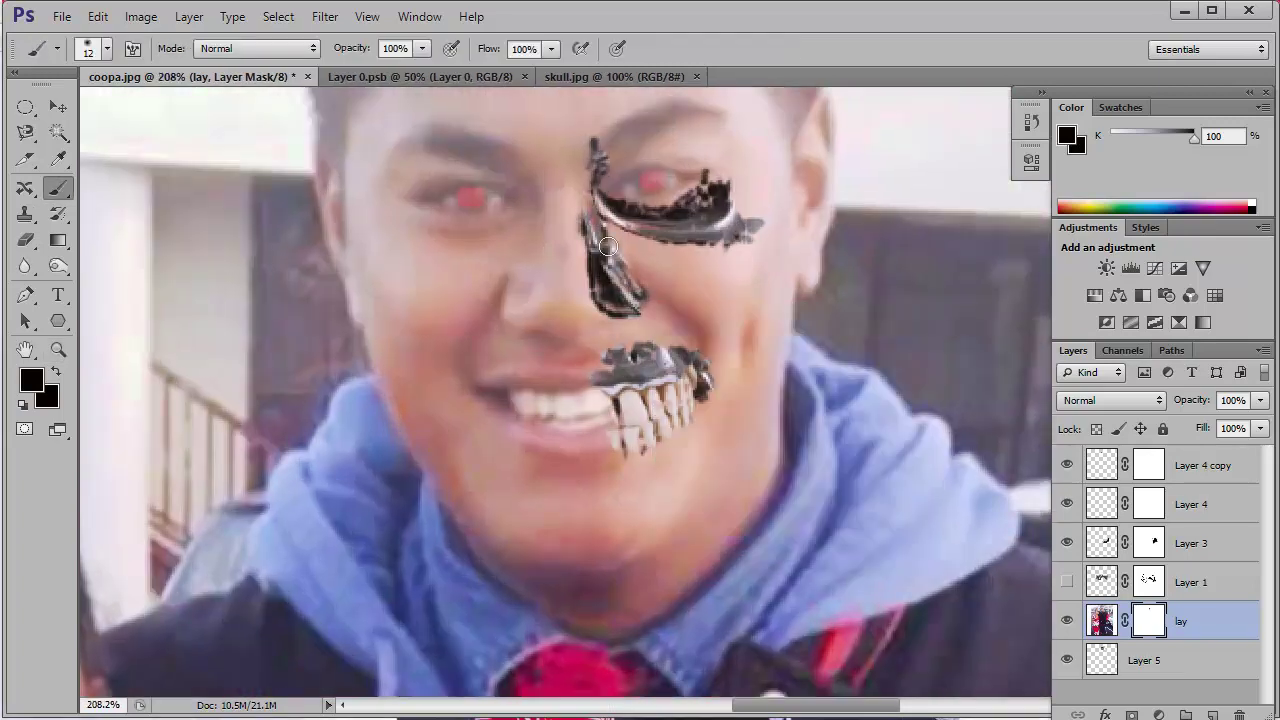
mouse_move(622, 314)
left_mouse_down()
mouse_move(592, 288)
mouse_move(522, 307)
left_mouse_up()
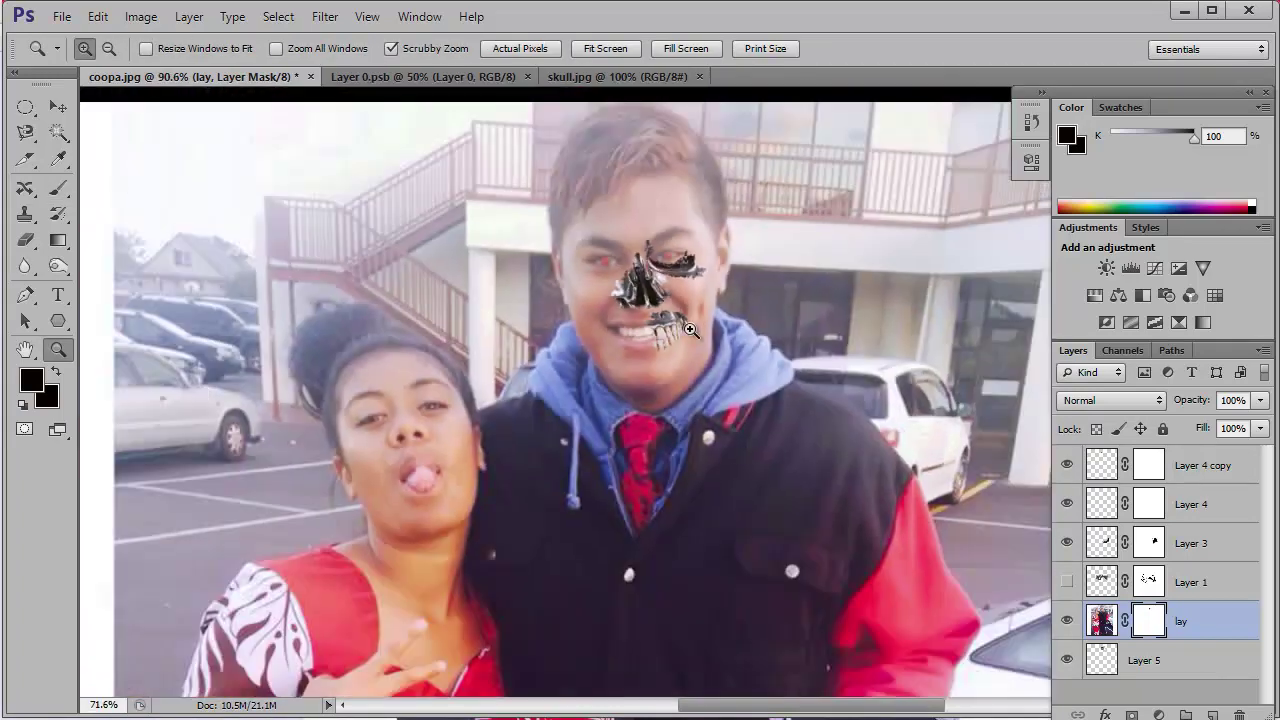
- Enlarge the brush and paint over the cheek to reveal skull plating
mouse_move(581, 213)
left_mouse_down()
mouse_move(647, 204)
mouse_move(701, 219)
left_mouse_up()
key("bracketright")
key("bracketright")
key("bracketright")
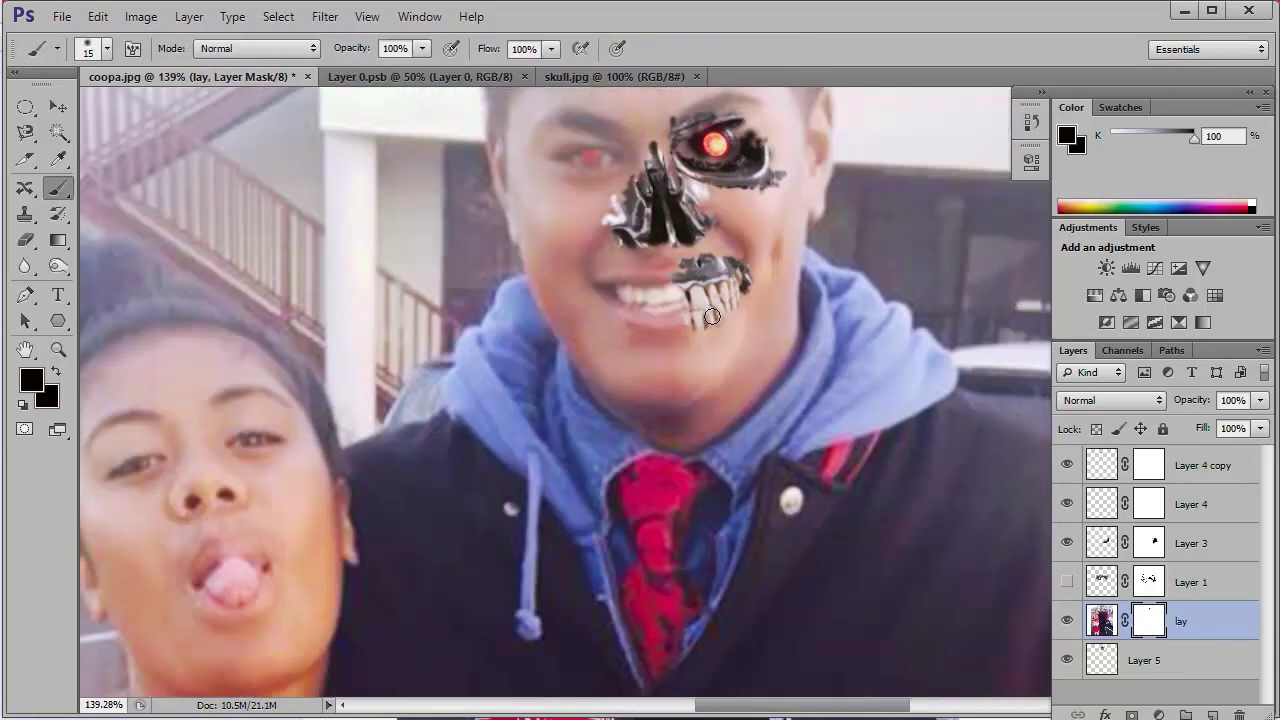
left_click_drag(661, 212, 700, 210)
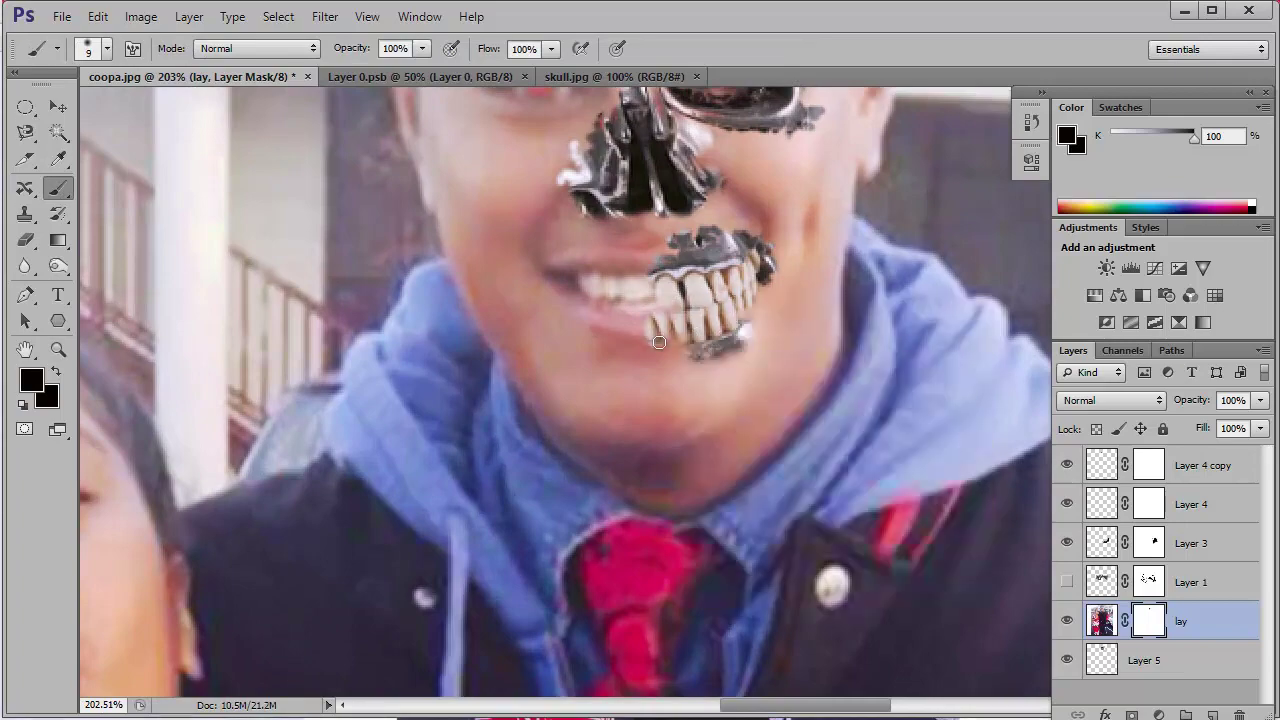
mouse_move(775, 333)
left_mouse_down()
mouse_move(691, 271)
mouse_move(1040, 302)
left_mouse_up()
key("8")
key("8")
left_click(693, 238)
key("b")
left_click_drag(738, 262, 692, 217)
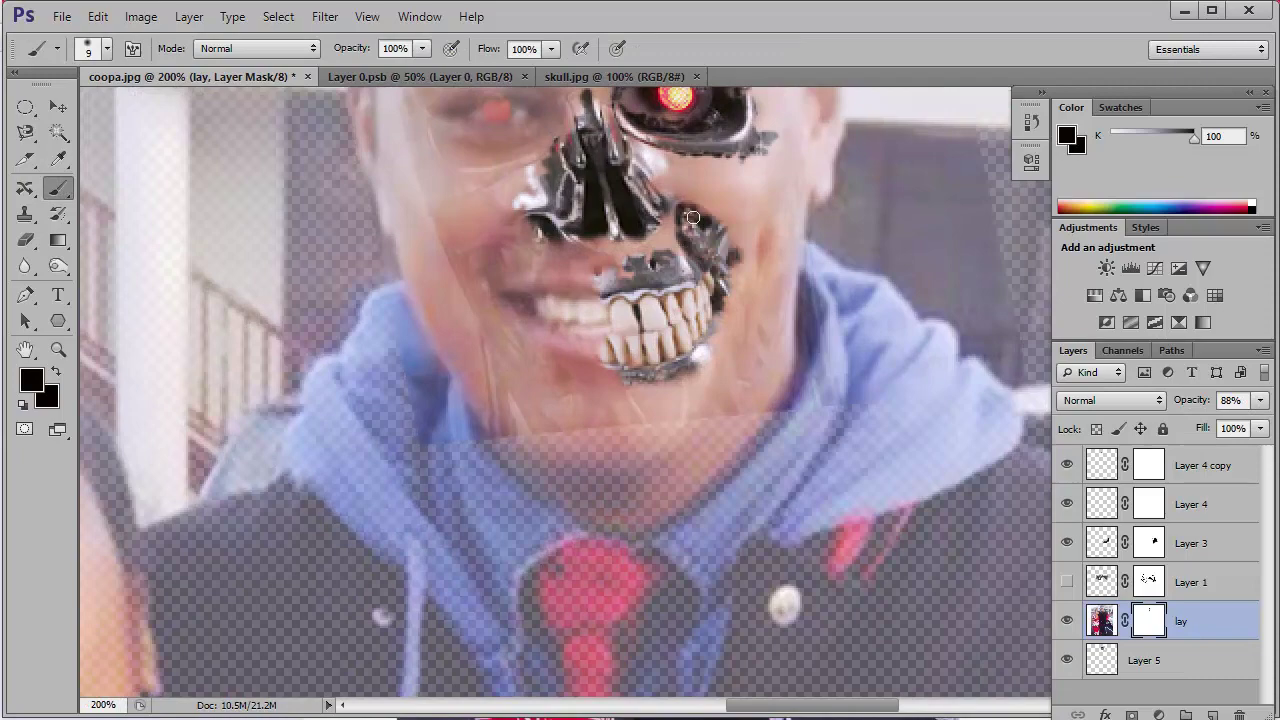
scroll(717, 260, "down", 3)
key("0")
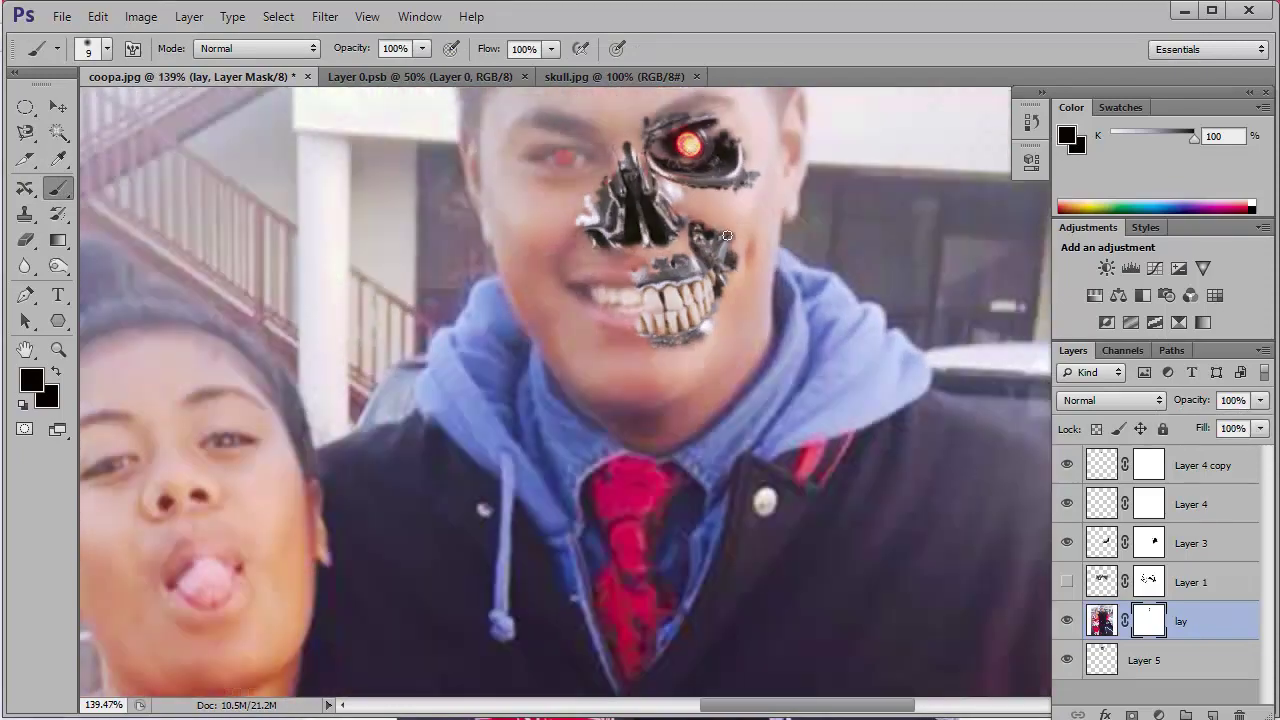
scroll(737, 279, "up", 4)
- Magnify the mouth area and set a small dark brush for fine edge work
left_click_drag(1168, 137, 1108, 137)
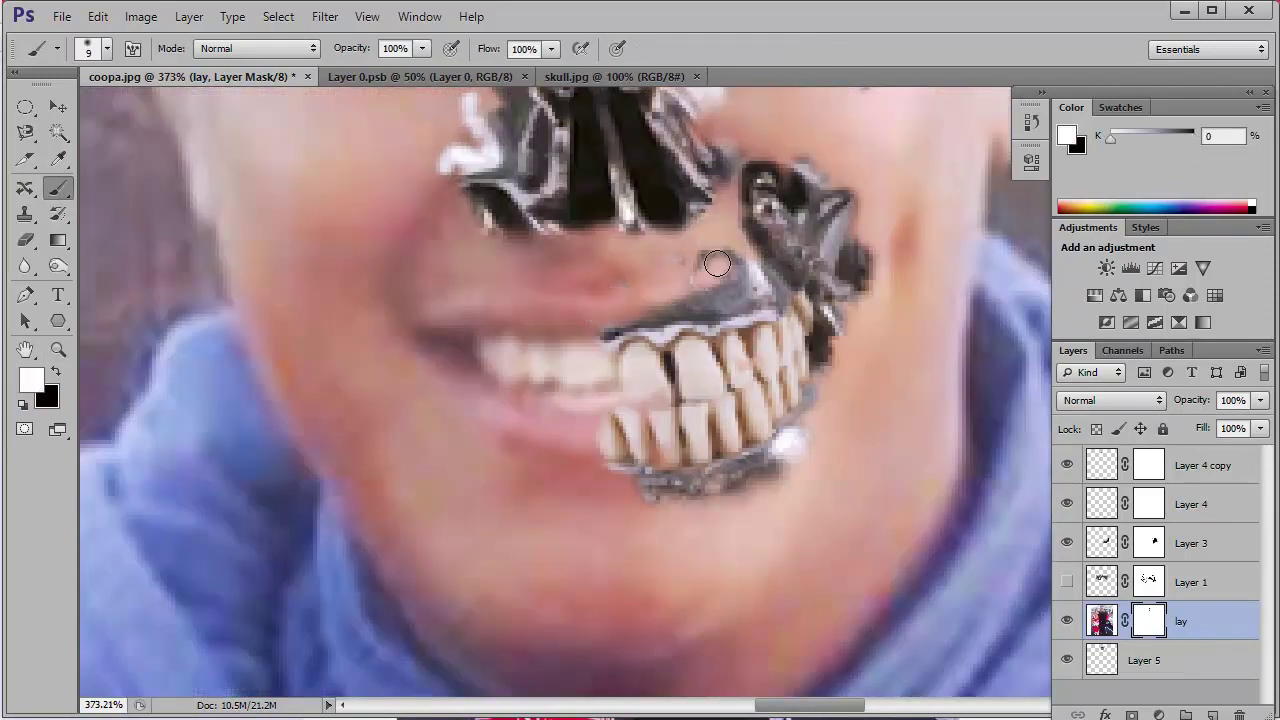
scroll(754, 284, "down", 5)
scroll(780, 300, "up", 3)
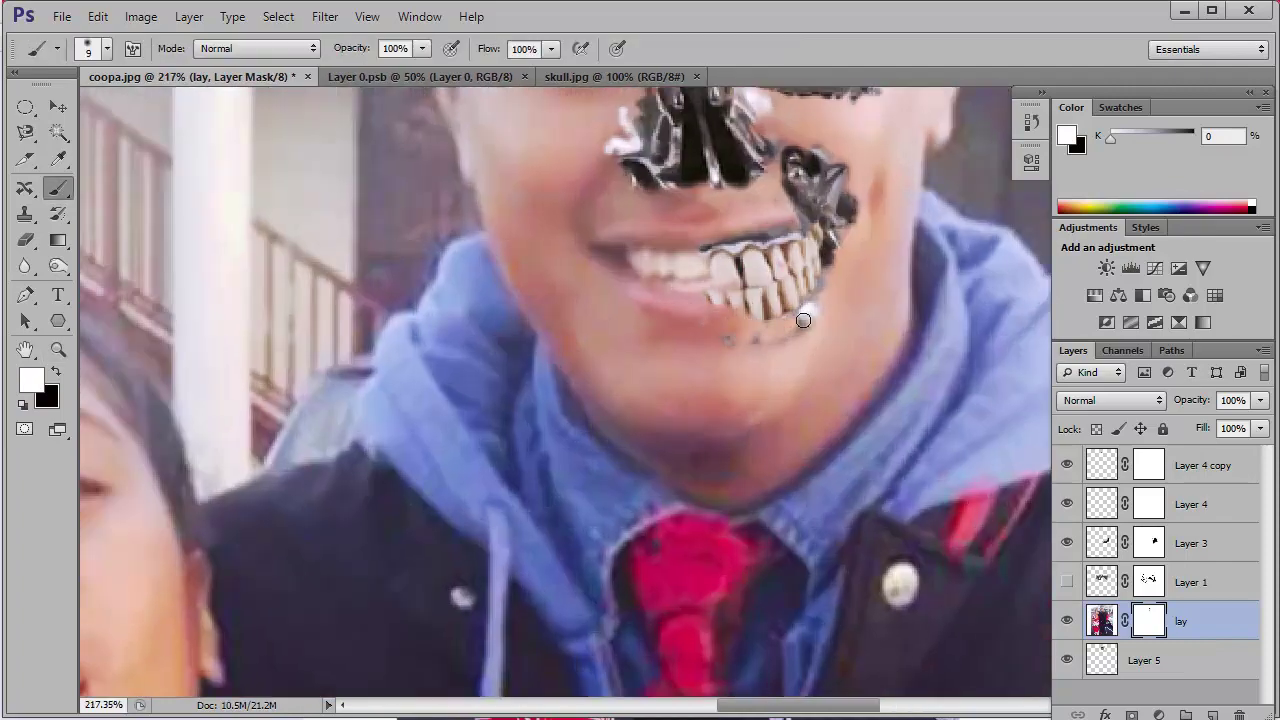
right_click(773, 321)
left_click_drag(790, 343, 782, 341)
key("Return")
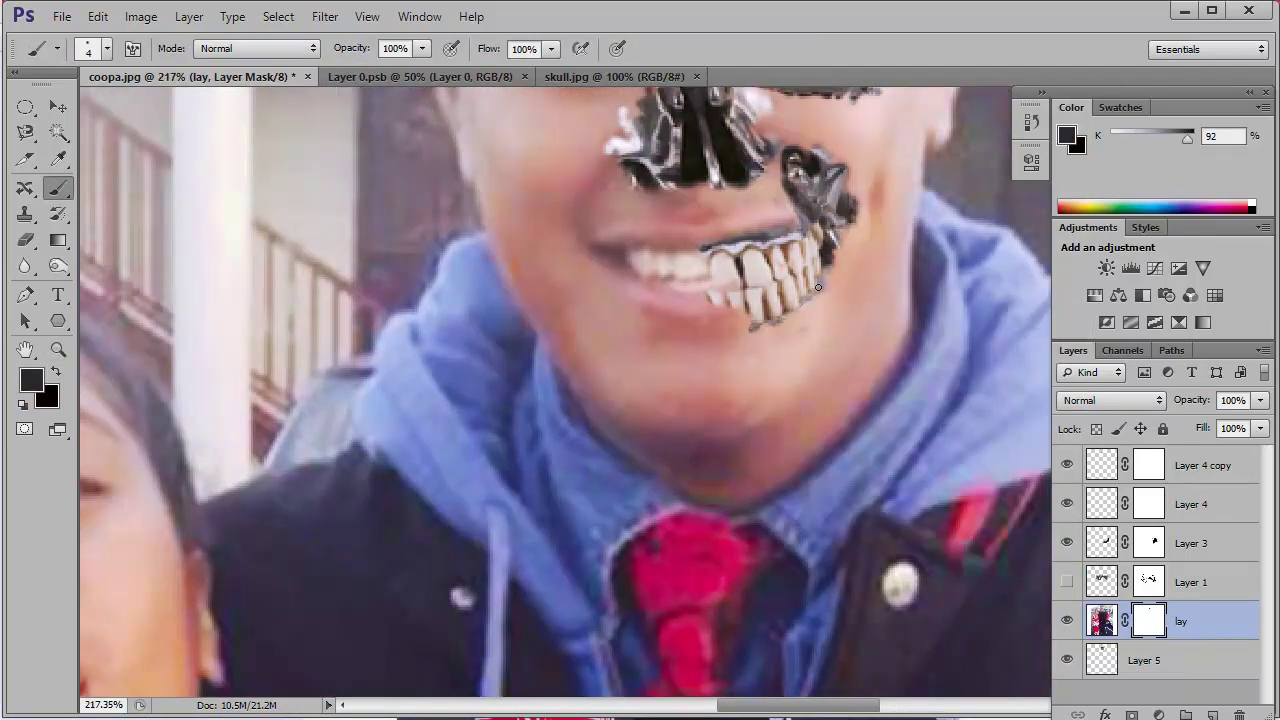
- Clean up the mask edges around the skull's teeth and jaw, then open Levels
scroll(828, 259, "down", 3)
scroll(830, 265, "up", 5)
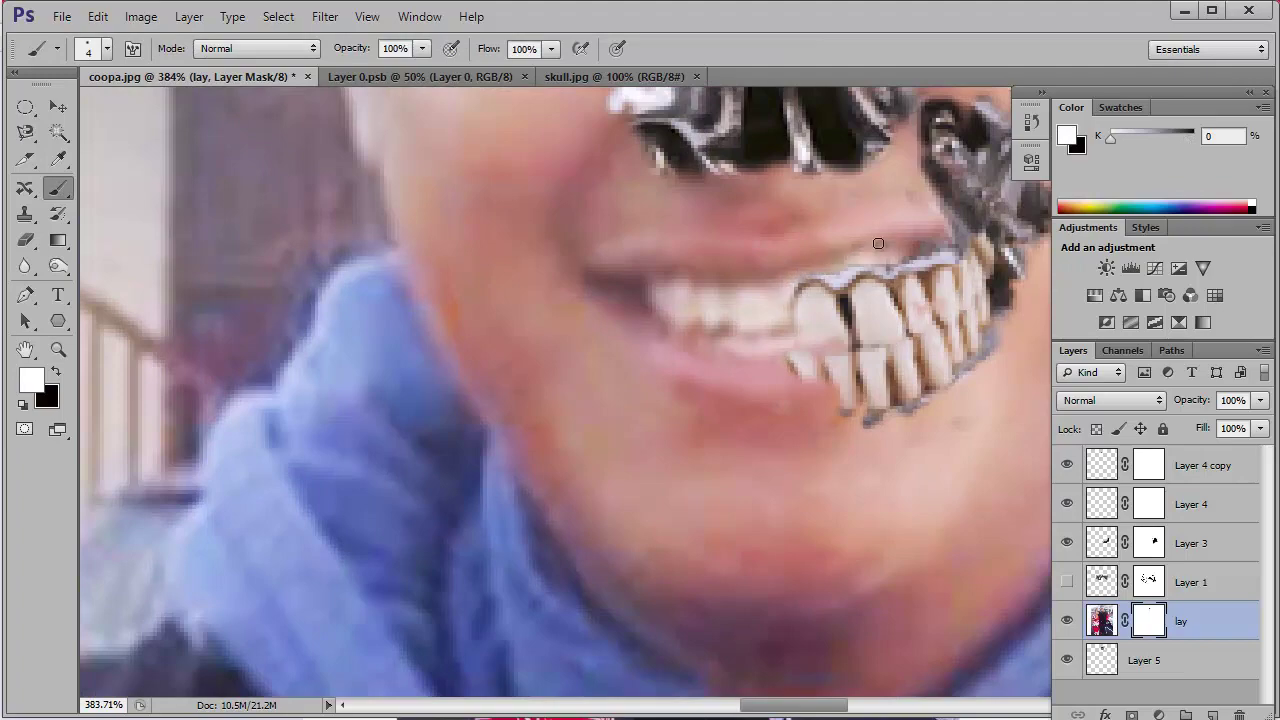
scroll(899, 251, "down", 3)
scroll(899, 251, "down", 3)
scroll(739, 201, "up", 5)
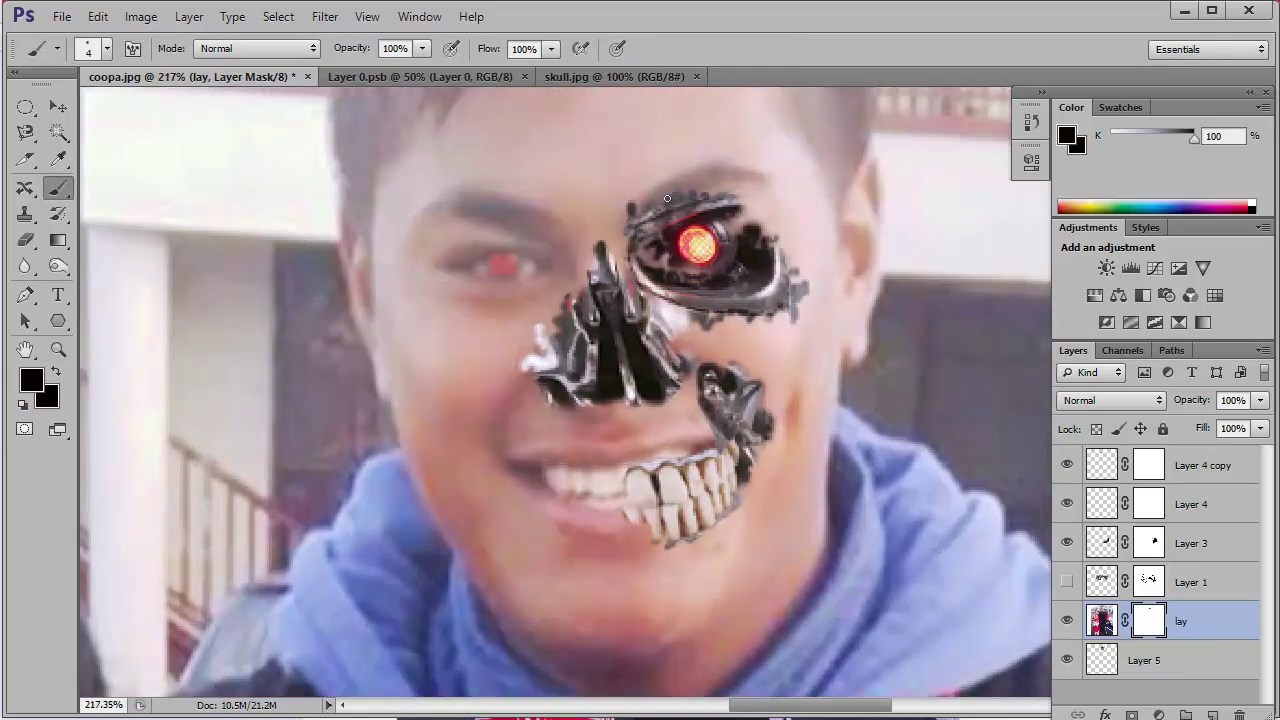
scroll(667, 198, "up", 2)
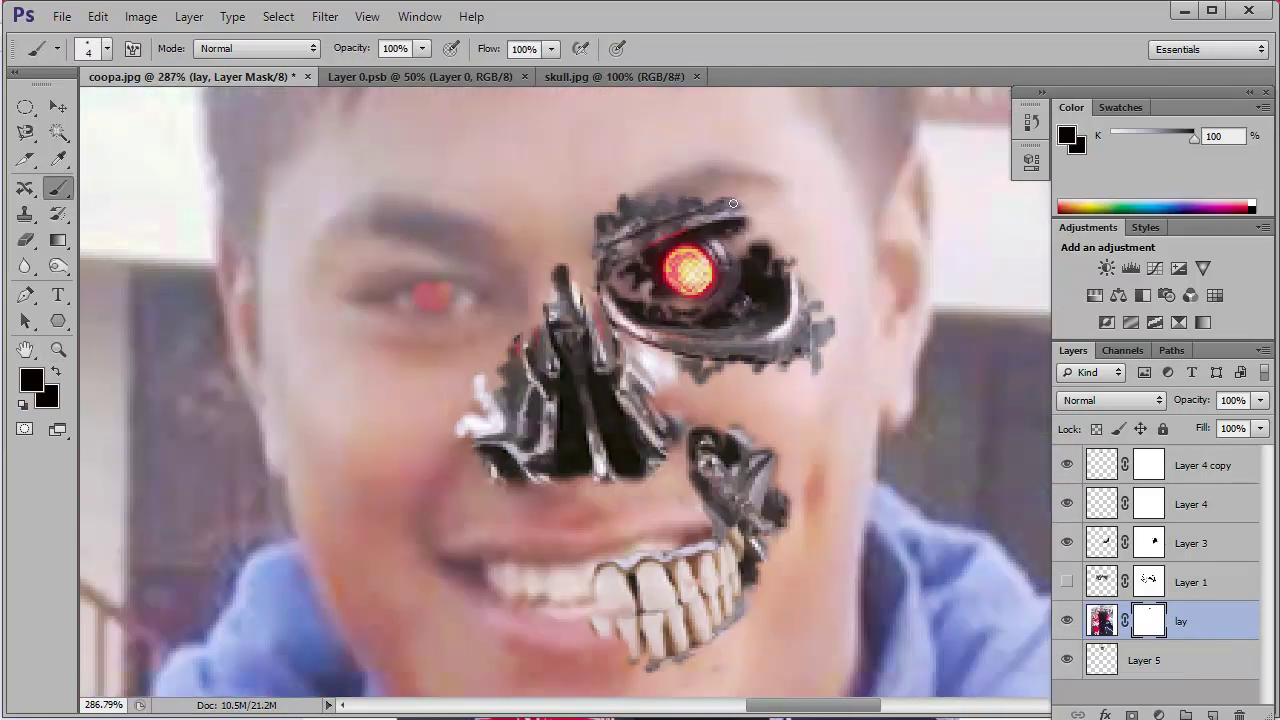
scroll(733, 204, "down", 3)
scroll(759, 268, "up", 1)
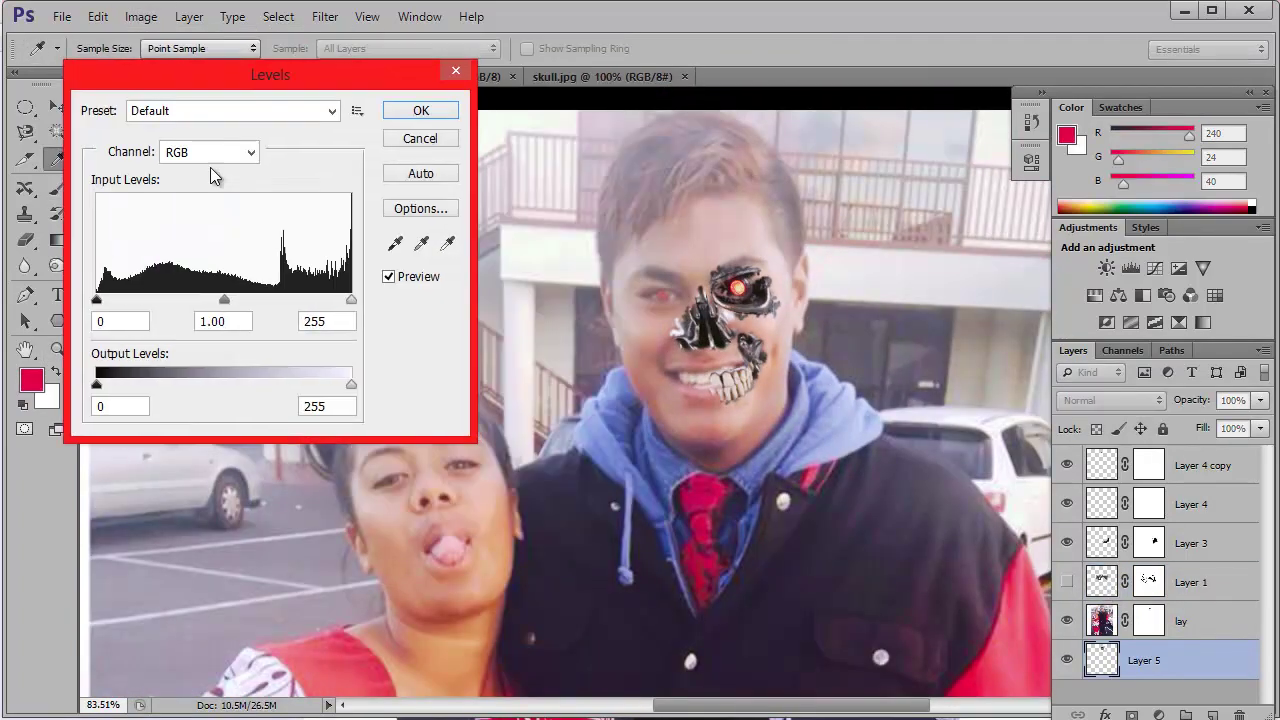
- Brighten the photo with Levels set to 0 / 1.34 / 232
mouse_move(96, 299)
left_mouse_down()
mouse_move(131, 299)
mouse_move(96, 299)
left_mouse_up()
left_click_drag(224, 299, 189, 299)
left_click_drag(351, 299, 331, 299)
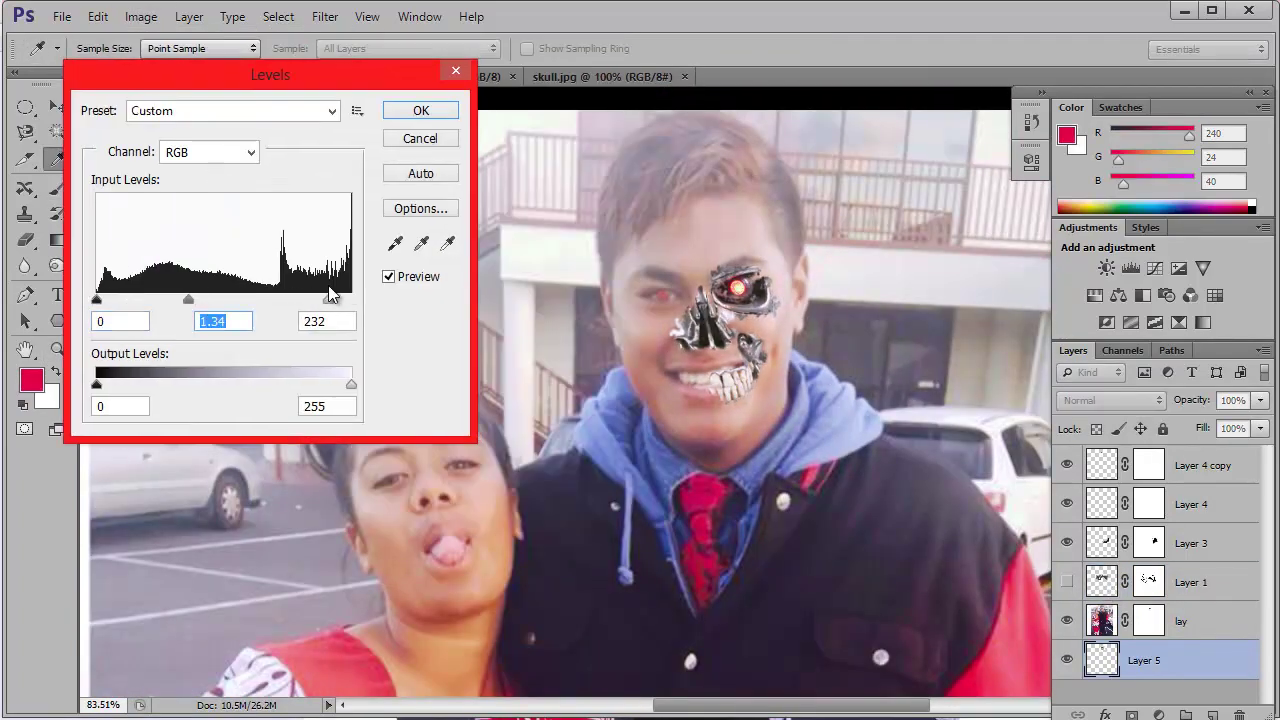
left_click_drag(188, 299, 195, 299)
key("Return")
- Apply Color Balance of +12, -29, -69 for a warm red-yellow tint
key("b")
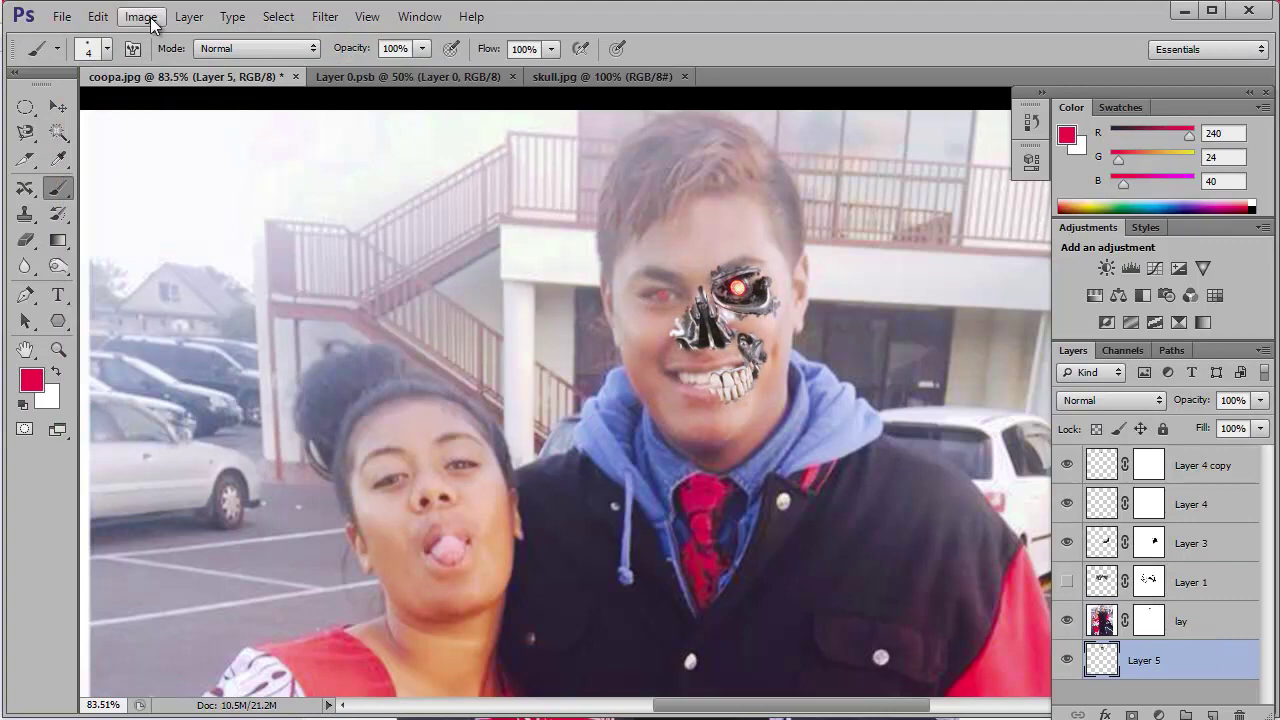
left_click(141, 17)
key("ctrl+b")
left_click_drag(563, 172, 179, 111)
left_click_drag(248, 193, 259, 193)
left_click_drag(248, 217, 269, 217)
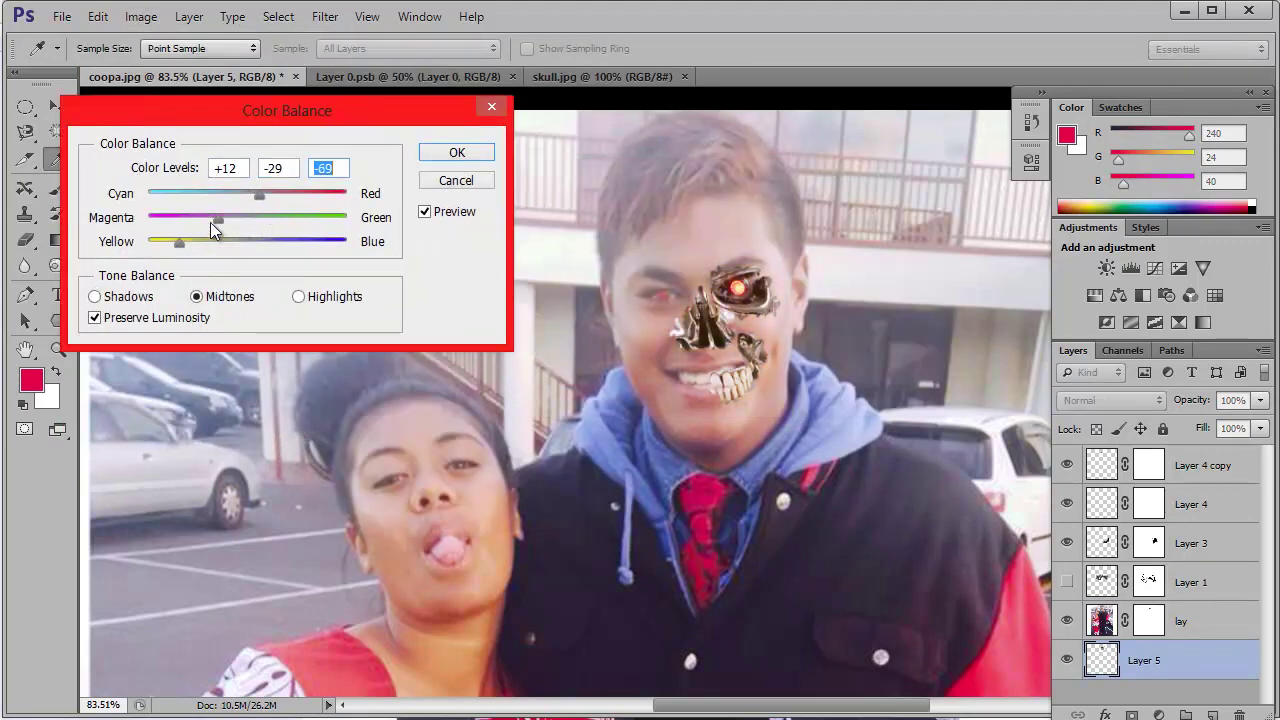
left_click(428, 160)
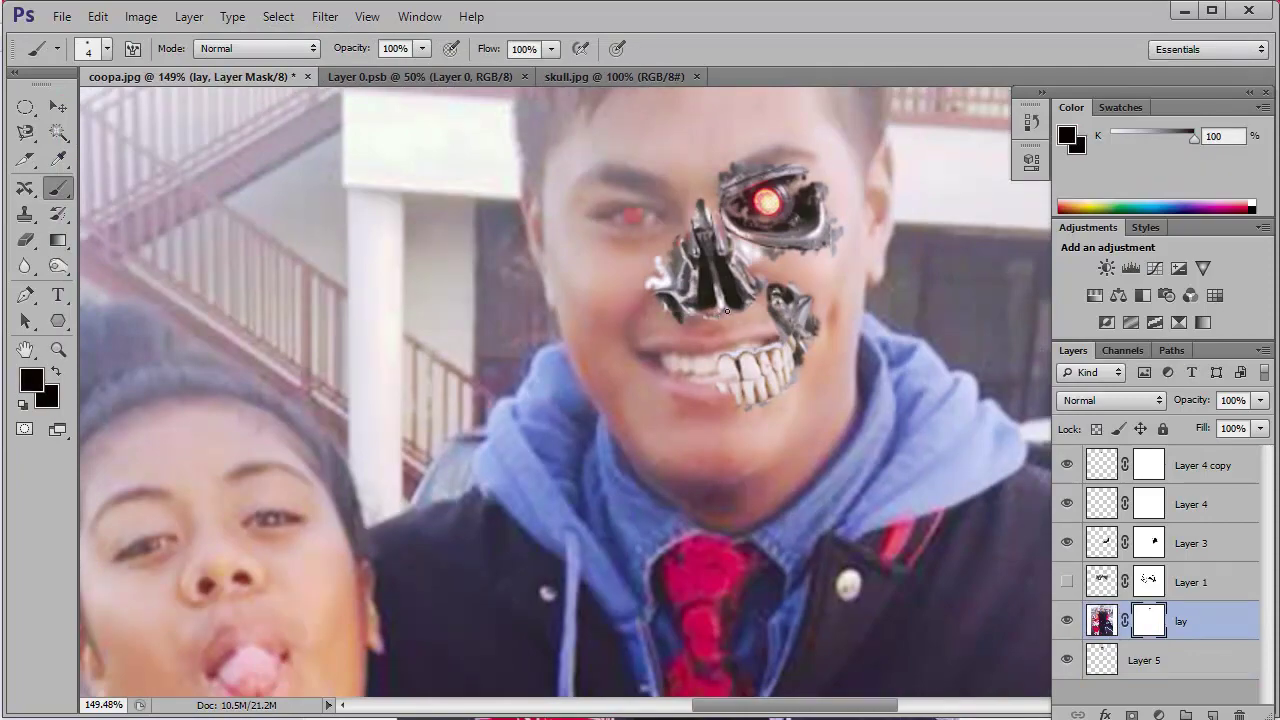
- Paint the 'lay' mask edges with a white brush to blend the skull jaw
scroll(737, 328, "up", 3)
key("x")
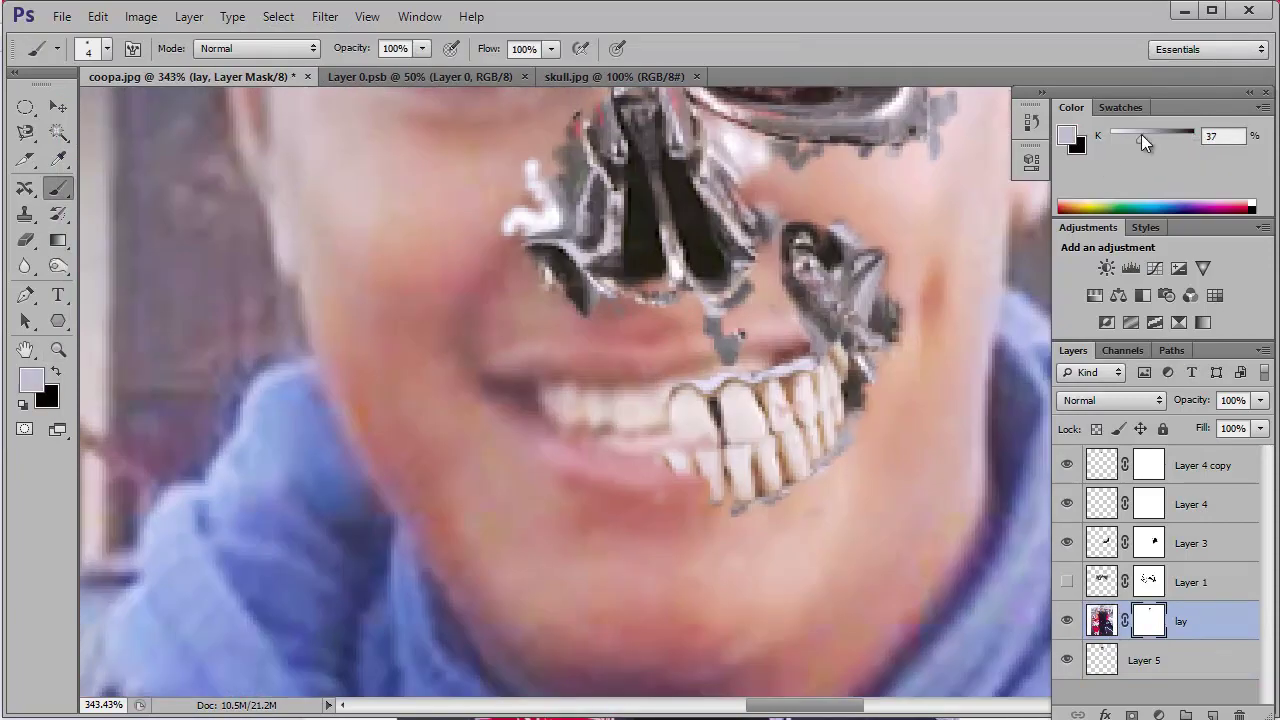
scroll(721, 357, "down", 5)
scroll(721, 357, "down", 1)
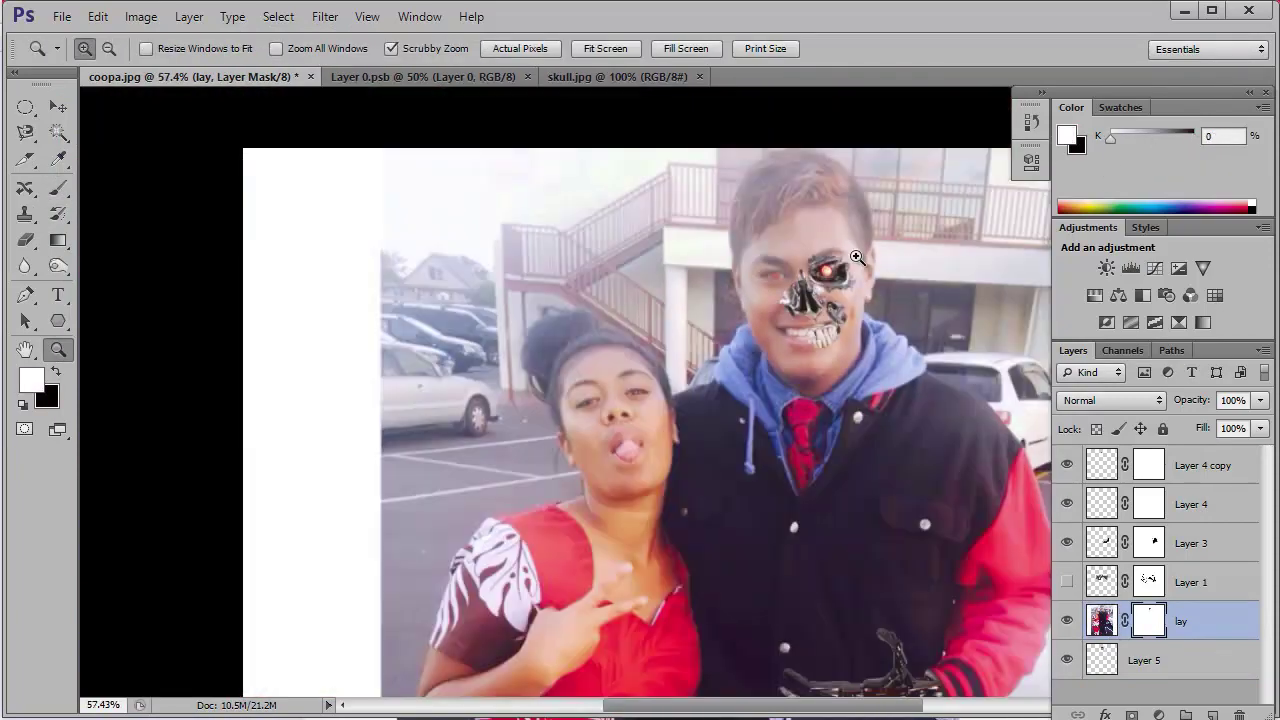
scroll(742, 244, "up", 3)
scroll(742, 244, "up", 3)
- Fill a red circle over the man's human eye, Gaussian-blur it, and set Overlay
mouse_move(583, 270)
left_mouse_down()
mouse_move(634, 371)
mouse_move(680, 409)
mouse_move(648, 355)
left_mouse_up()
key("alt+BackSpace")
left_click(324, 17)
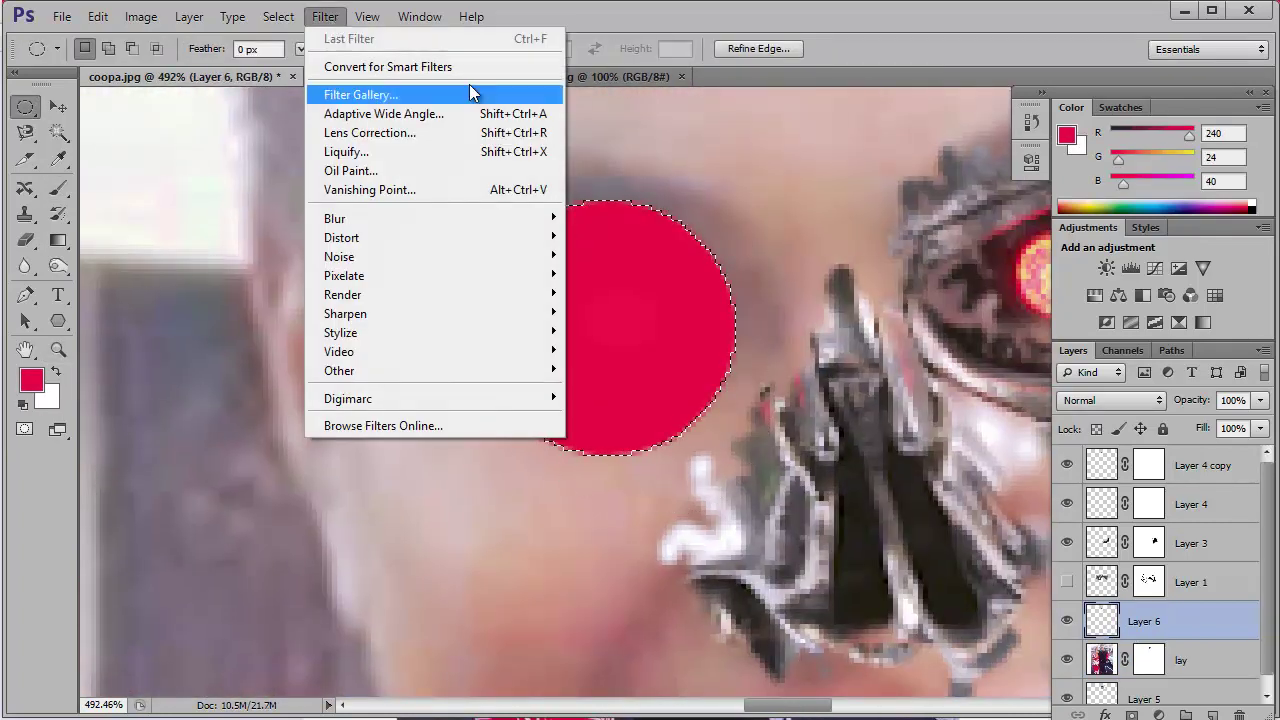
left_click(600, 358)
key("Return")
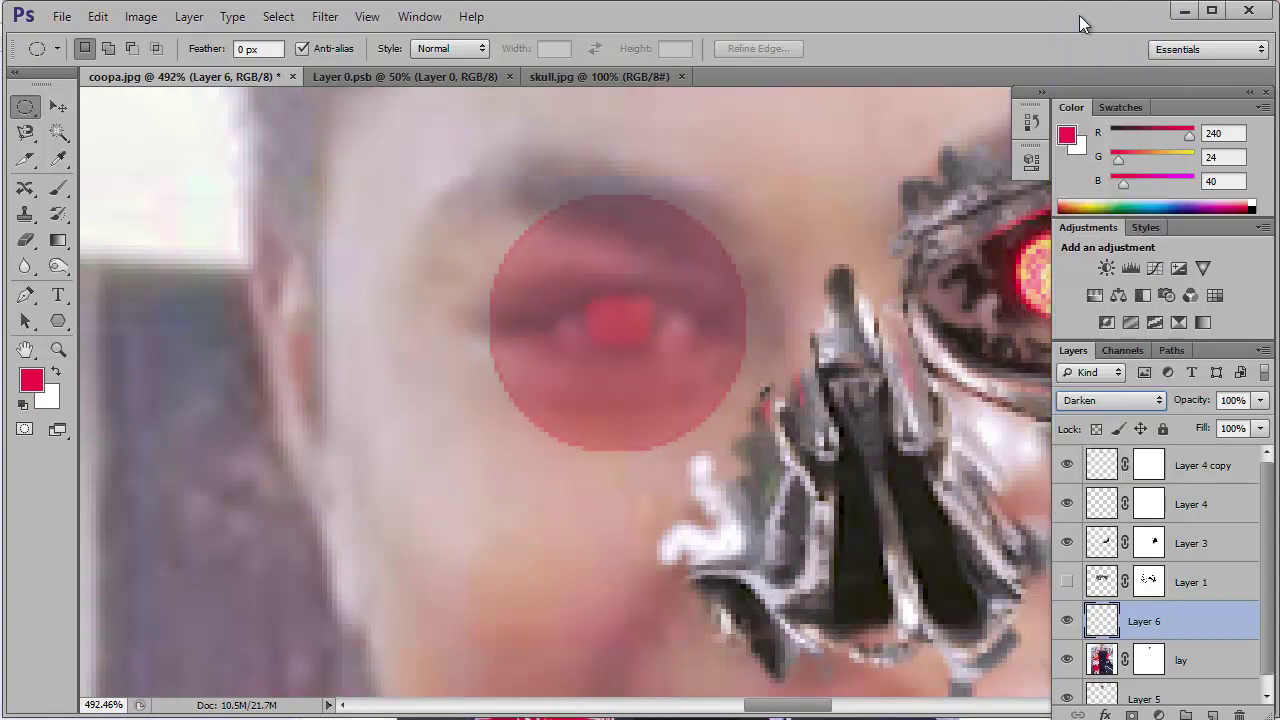
key("shift+plus")
key("shift+plus")
key("shift+plus")
- Reapply Gaussian Blur to the red glow with a smaller radius, about 4.8 px
mouse_move(688, 216)
left_mouse_down()
mouse_move(737, 230)
mouse_move(620, 232)
left_mouse_up()
left_click(324, 17)
left_click(600, 358)
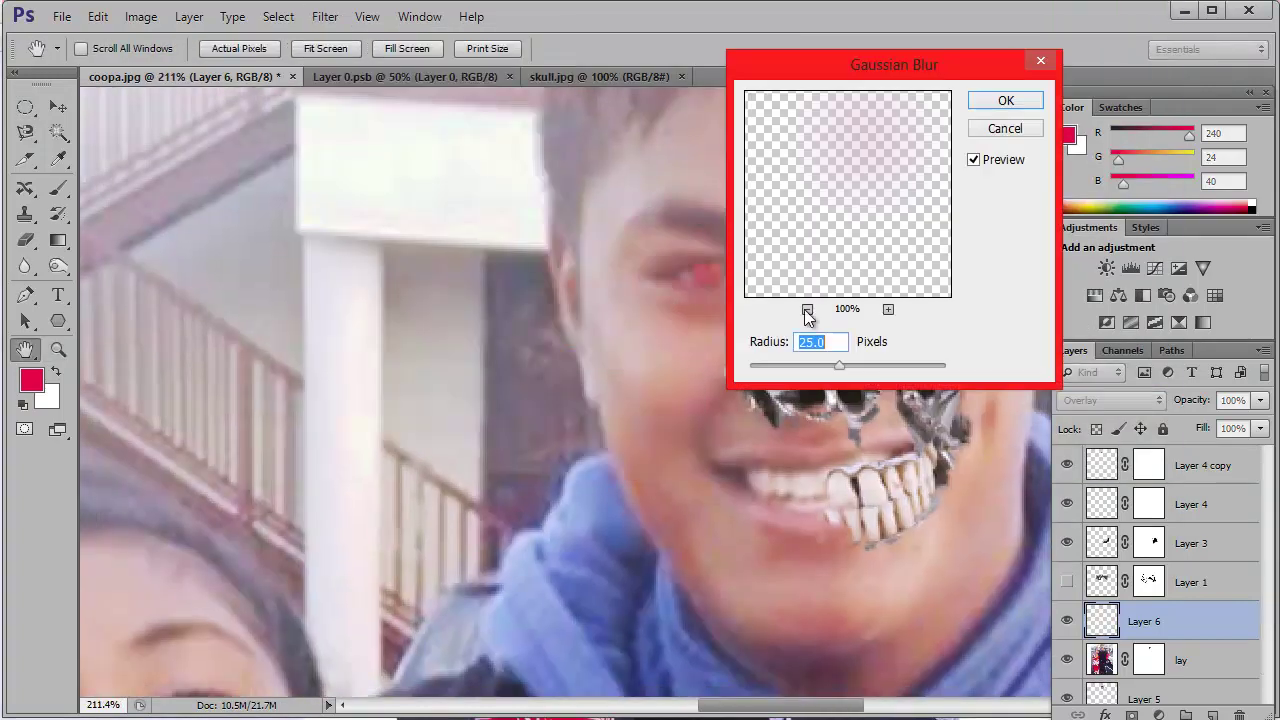
left_click_drag(960, 366, 991, 371)
left_click_drag(990, 66, 337, 44)
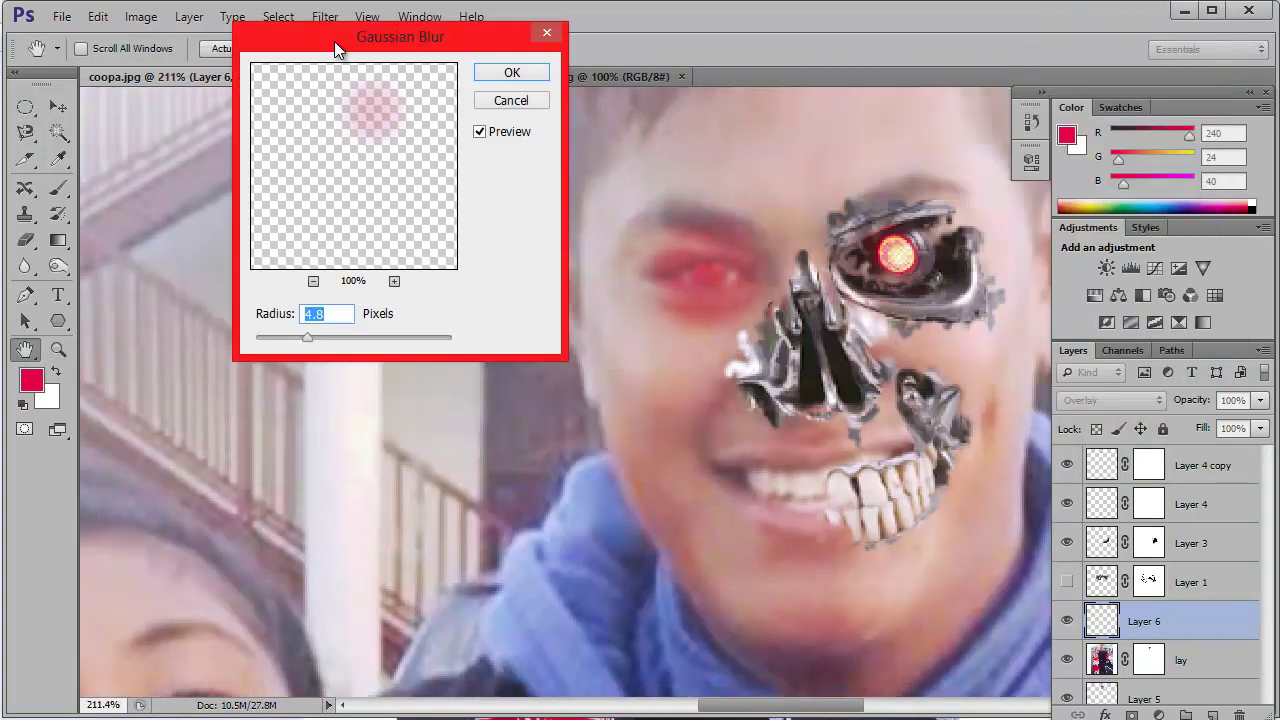
- Cycle through blend modes on the face layer and return it to Normal
key("shift+plus")
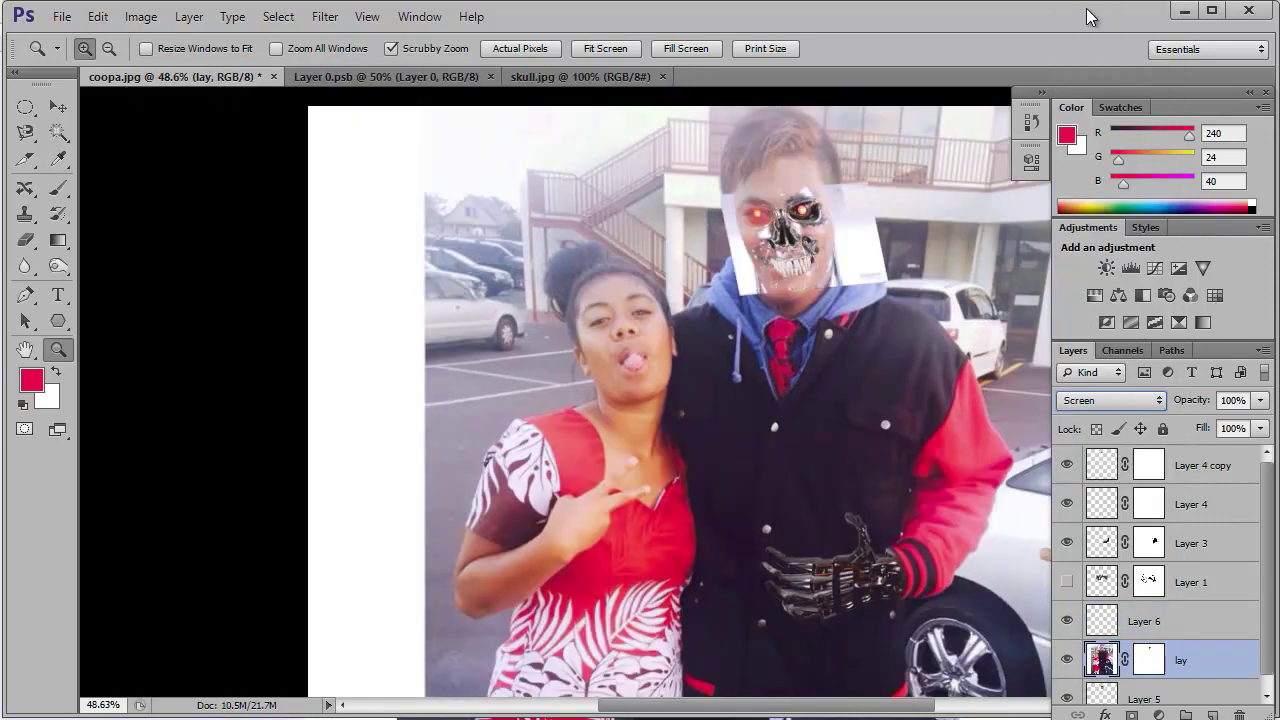
key("shift+plus")
key("shift+plus")
key("shift+minus")
key("shift+minus")
key("shift+minus")
- Try an S-curve in Curves on the photo, then cancel it
left_click(141, 17)
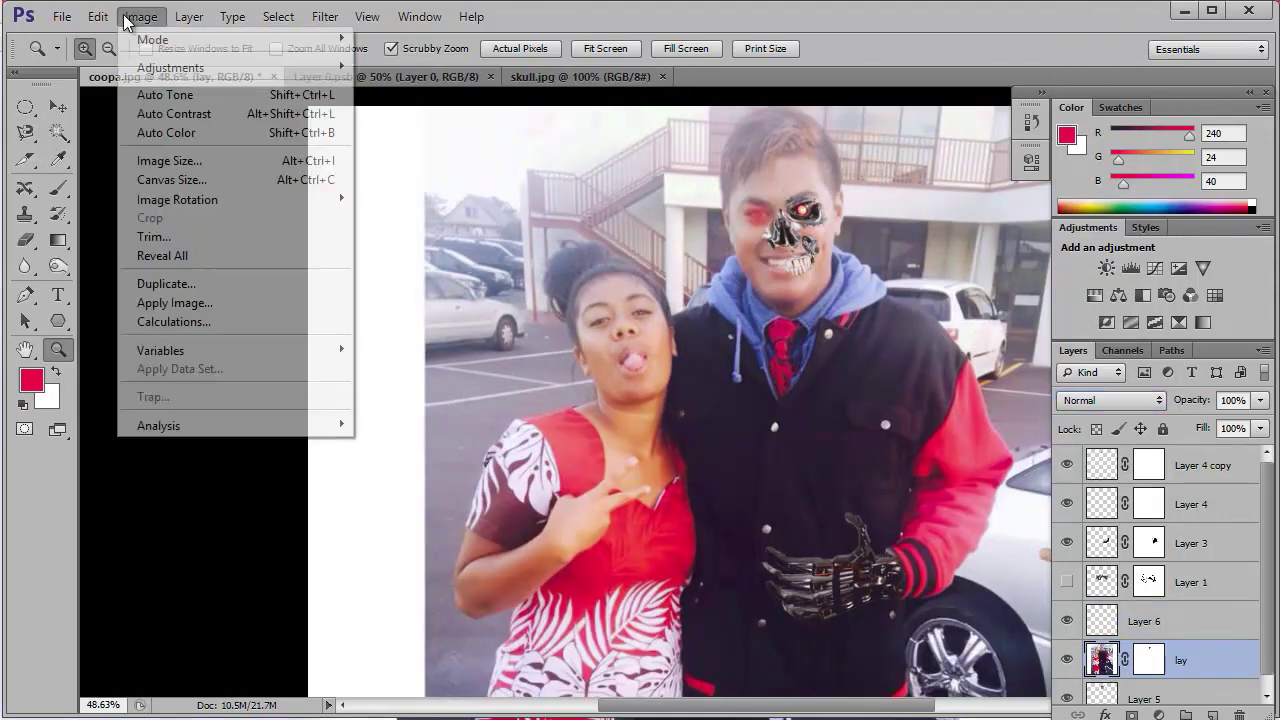
left_click(380, 101)
mouse_move(266, 243)
left_mouse_down()
mouse_move(259, 334)
mouse_move(260, 277)
mouse_move(351, 194)
left_mouse_up()
left_click(269, 297)
left_click(451, 106)
- Zoom in on the face and set Layer 4 copy's opacity to 28%
left_click_drag(773, 204, 1047, 498)
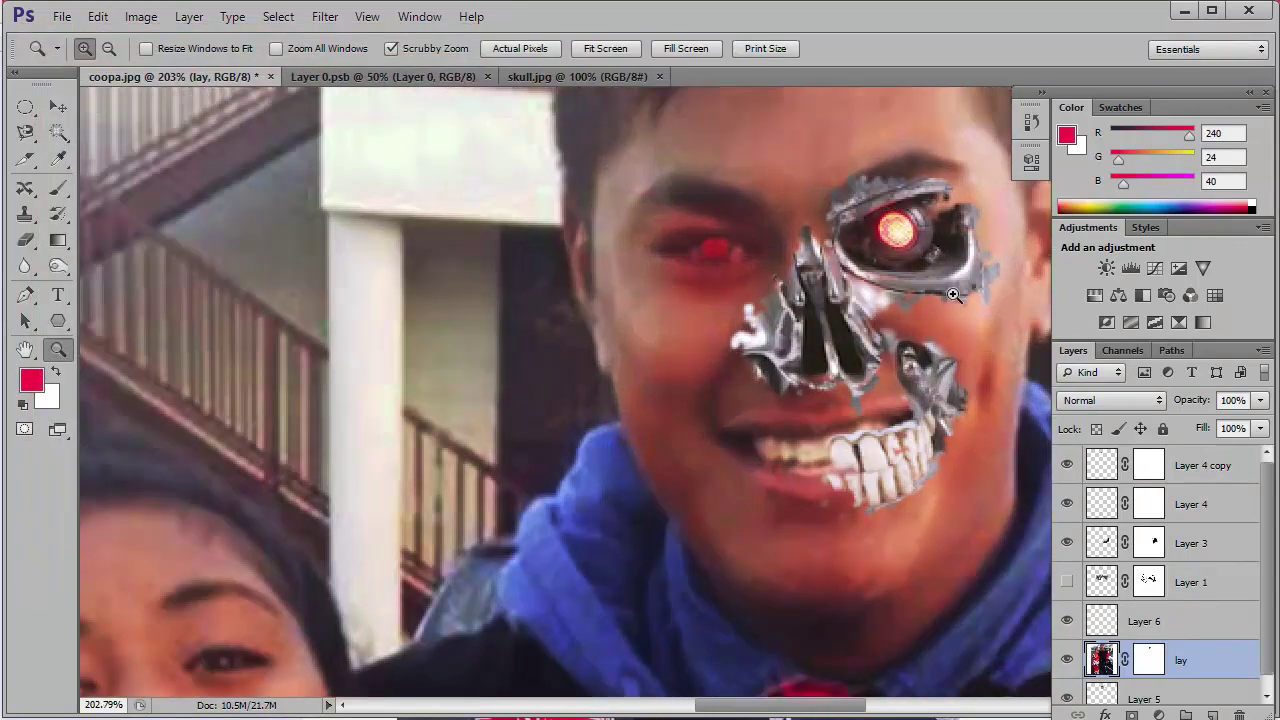
left_click(1200, 465)
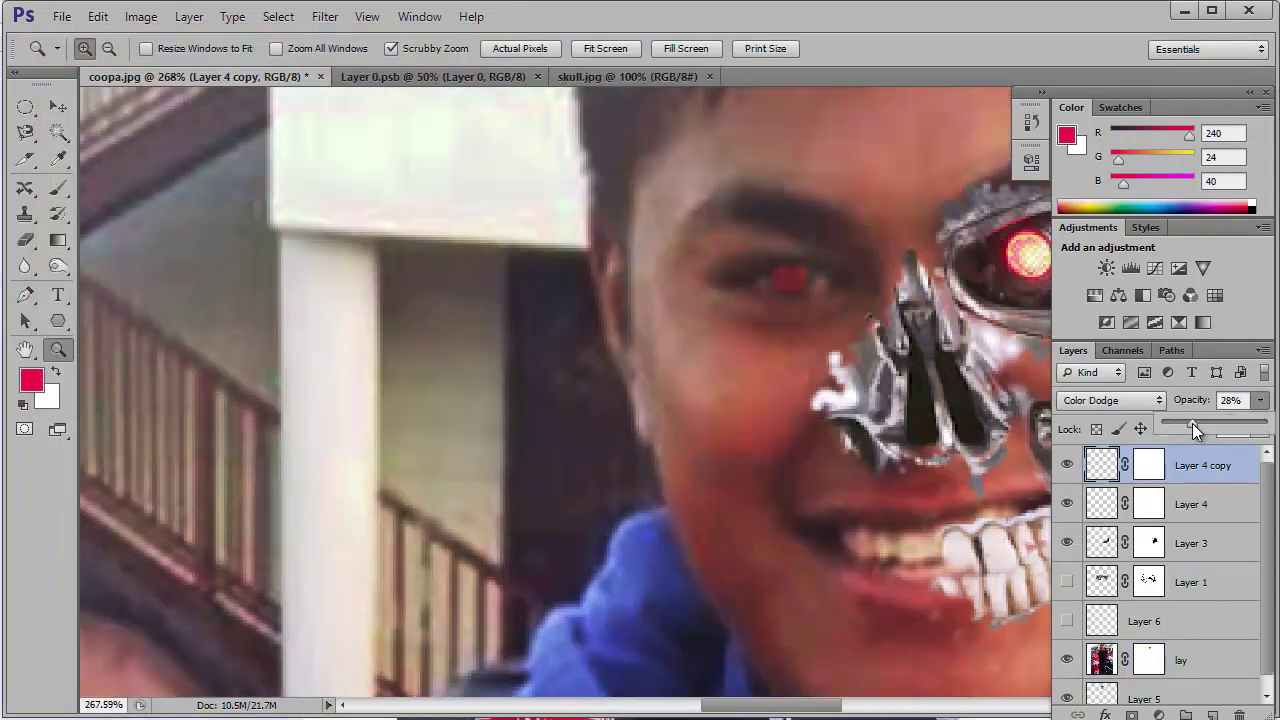
left_click_drag(978, 398, 880, 400)
- Pick up the glowing eye's red as the paint colour with the Eyedropper
scroll(978, 376, "down", 3)
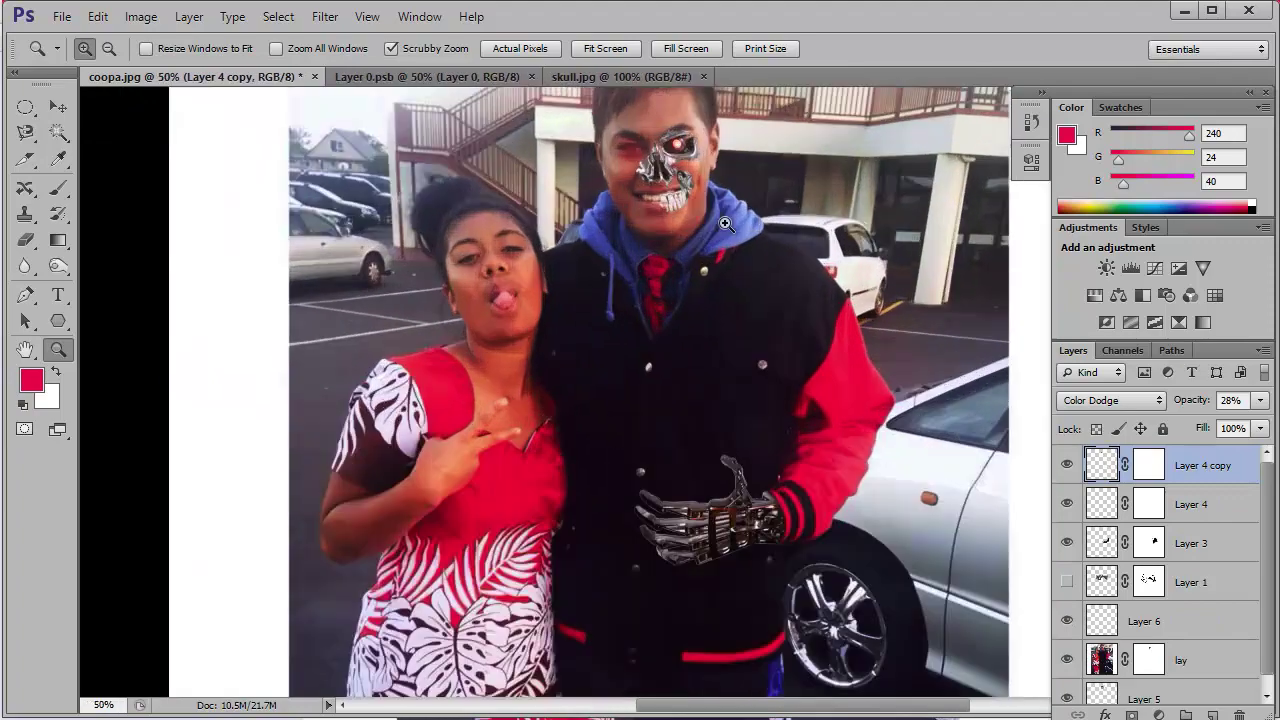
scroll(978, 376, "up", 5)
key("i")
left_click(626, 280)
- Sample the glowing eye's red and try an elliptical selection around the cyborg eye
left_click(620, 275)
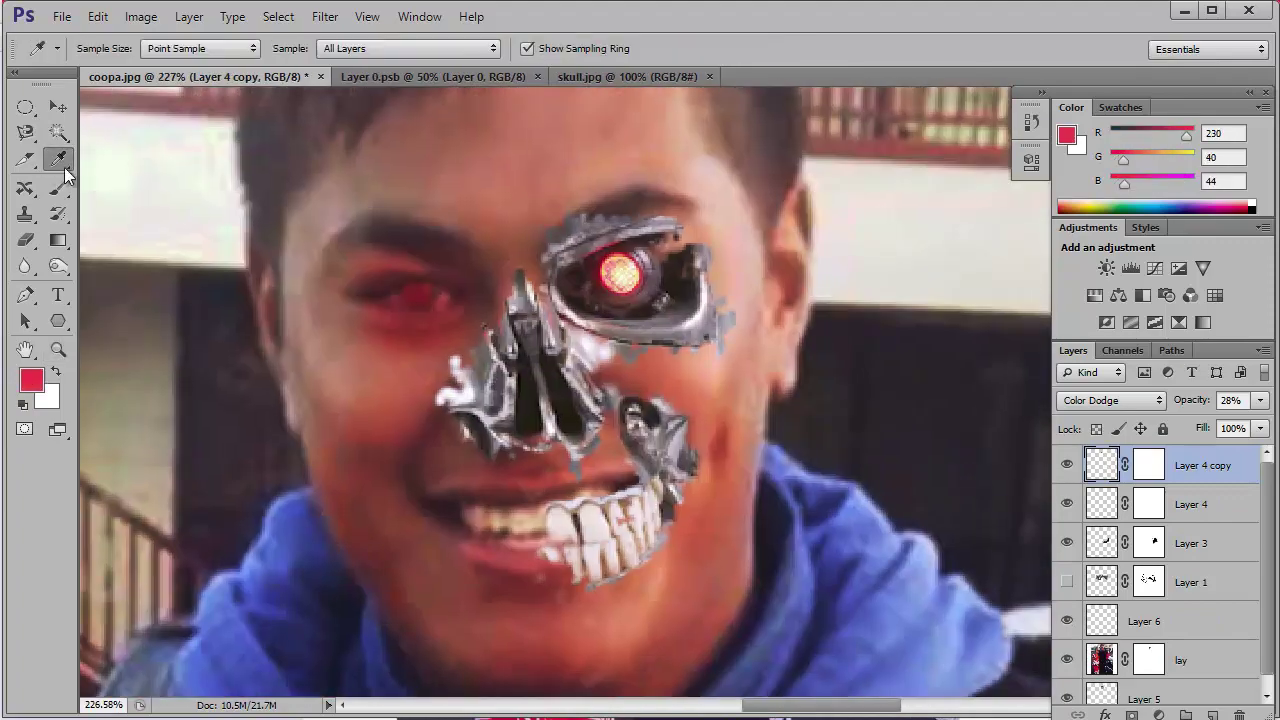
scroll(631, 272, "up", 1)
key("m")
left_click_drag(490, 140, 775, 428)
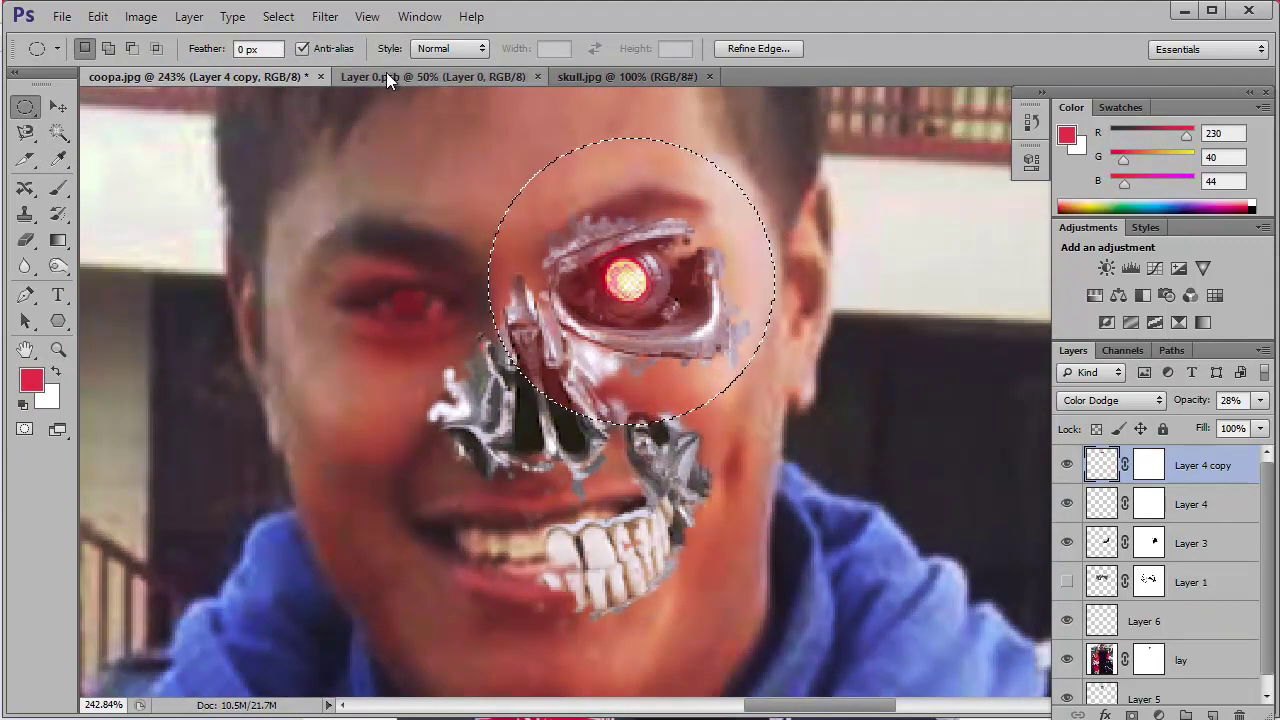
key("ctrl+d")
- Apply a slight Gaussian Blur to the skull pieces
left_click(325, 16)
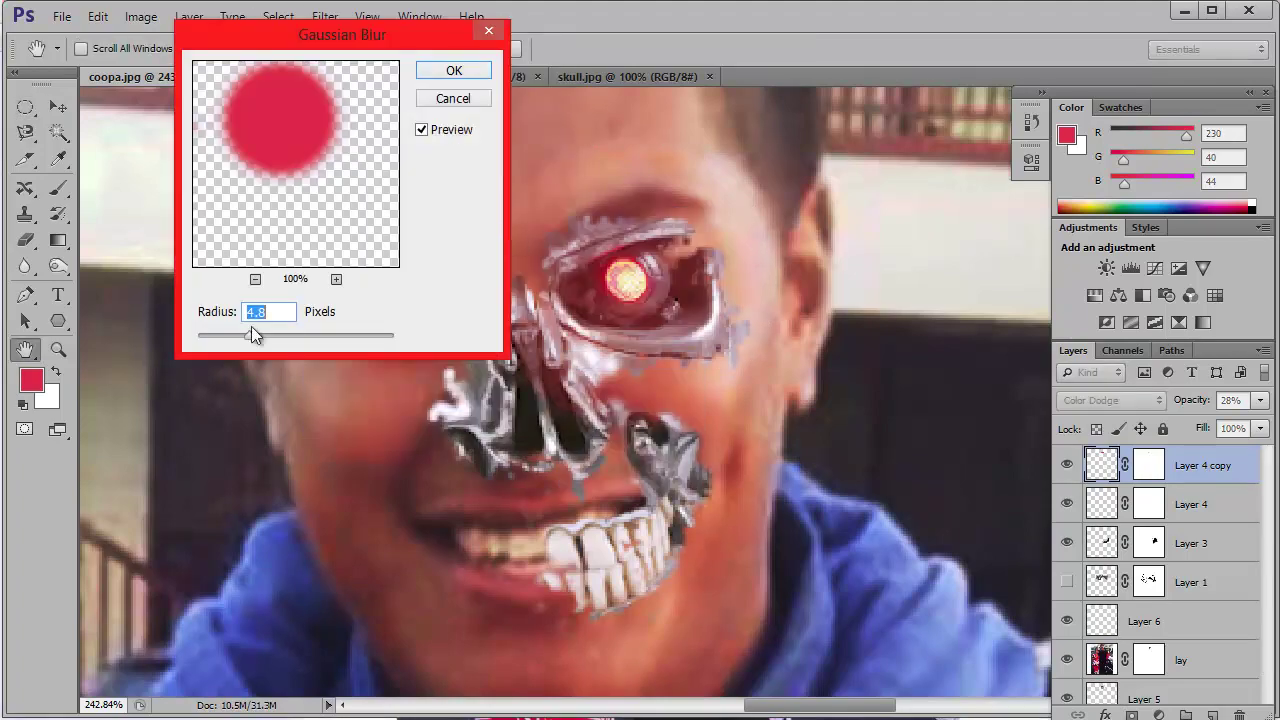
left_click_drag(251, 329, 263, 332)
key("Return")
- Darken the skull with Levels, black input 18 and midtones lowered to about 0.35
left_click(388, 86)
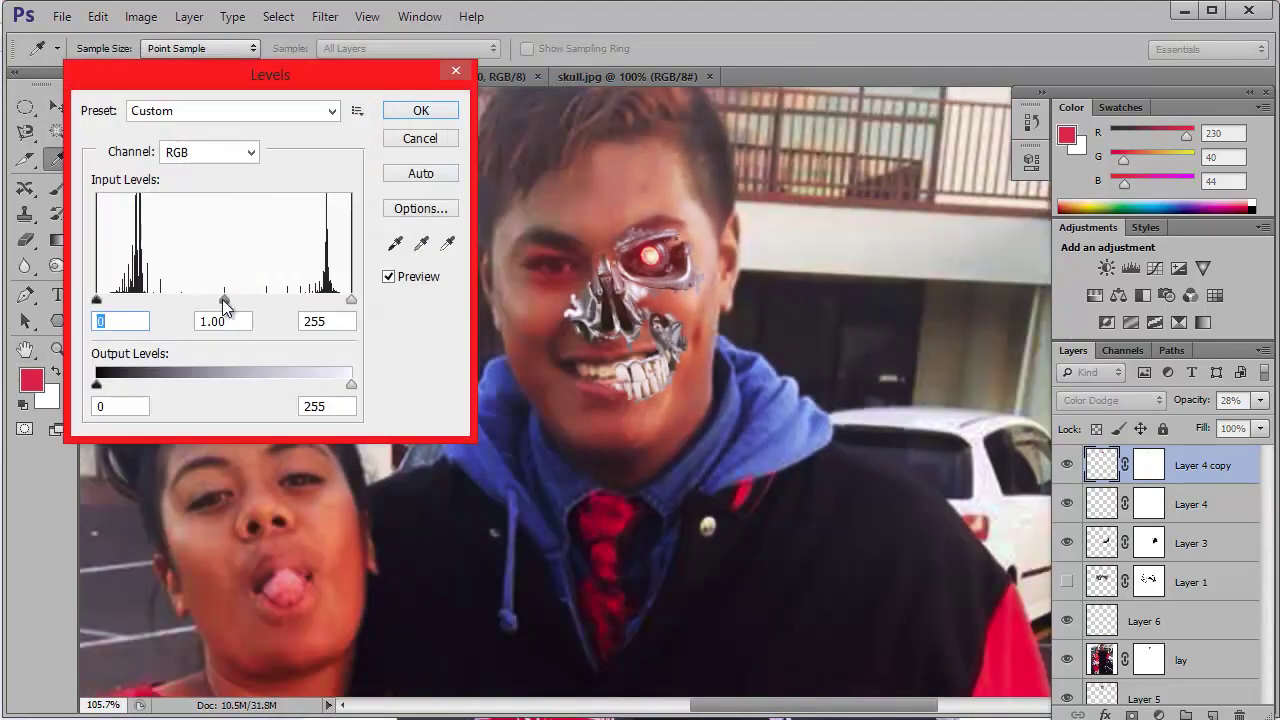
key("Return")
key("ctrl+l")
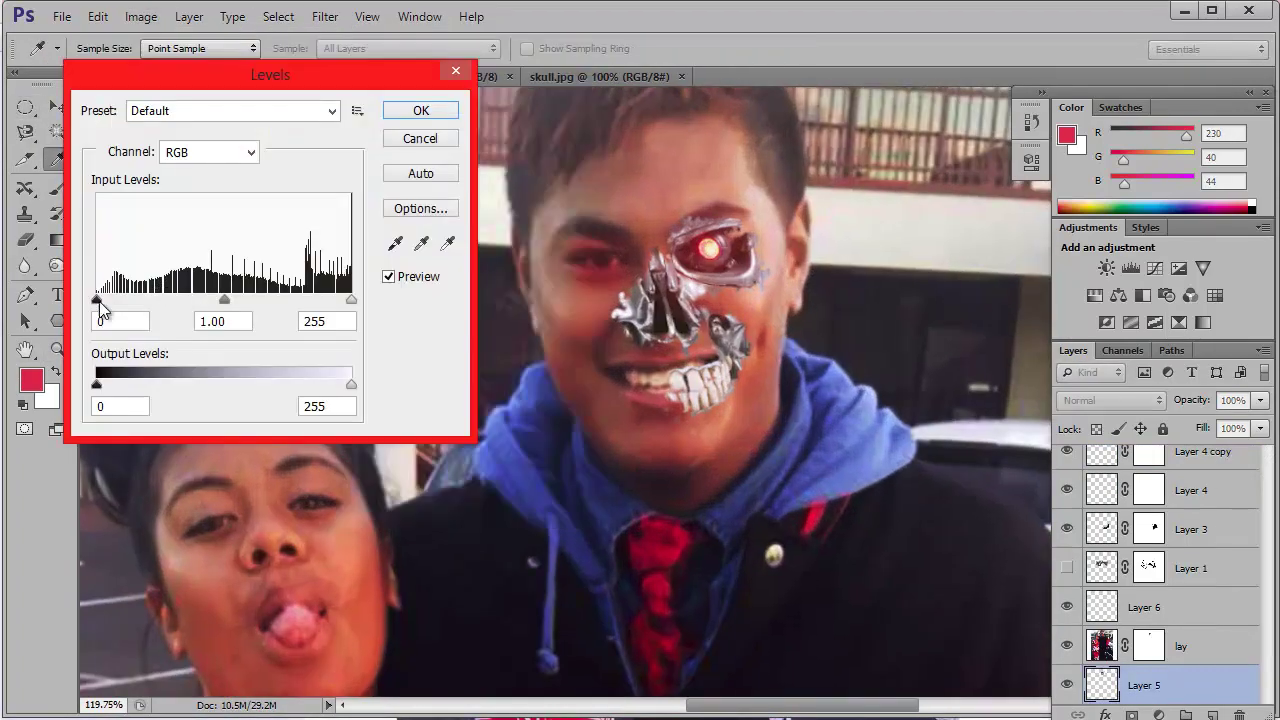
left_click_drag(97, 300, 114, 300)
left_click_drag(224, 300, 303, 306)
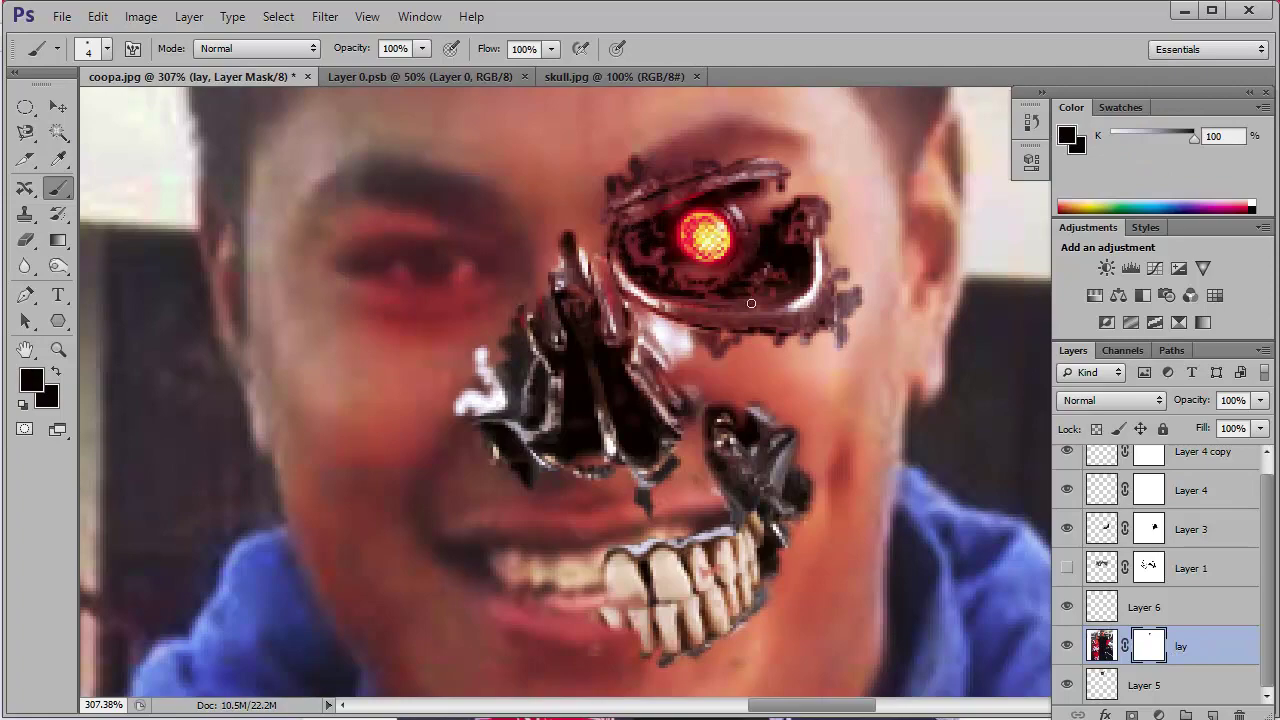
- Zoom out and back in to check the skull on the man's face
scroll(782, 204, "down", 2)
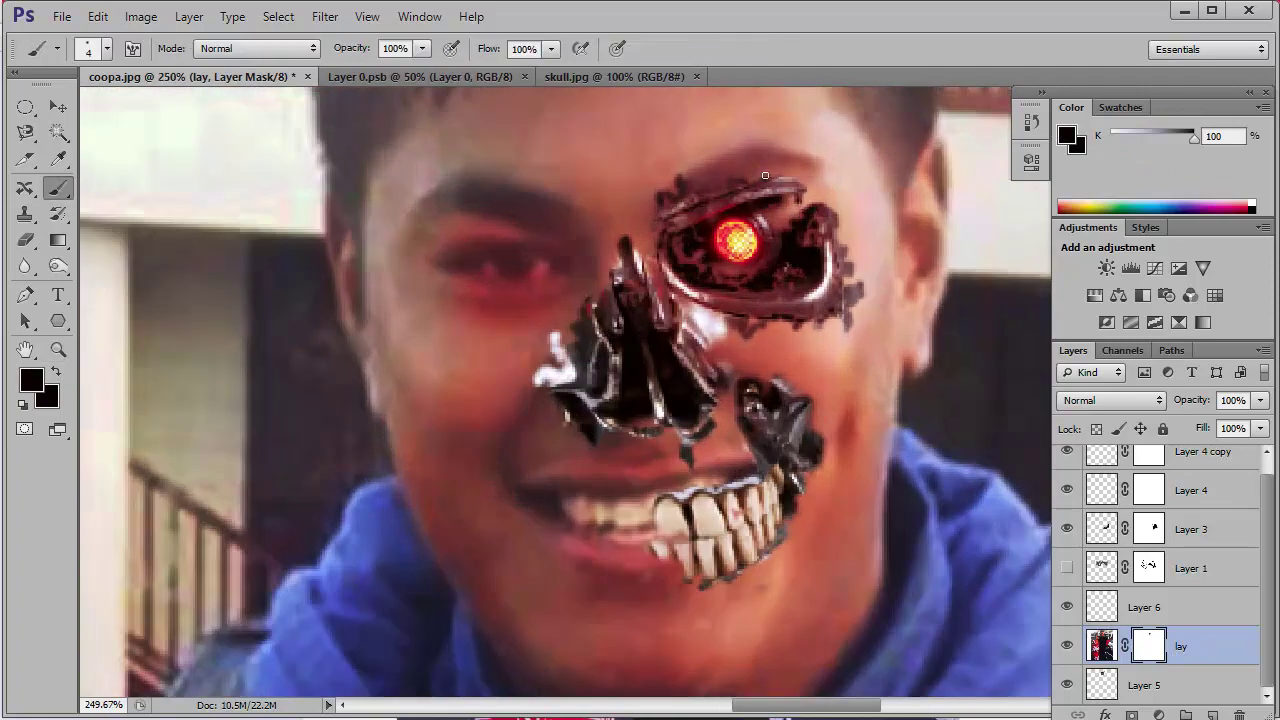
scroll(770, 225, "down", 3)
scroll(751, 256, "down", 3)
scroll(770, 230, "up", 3)
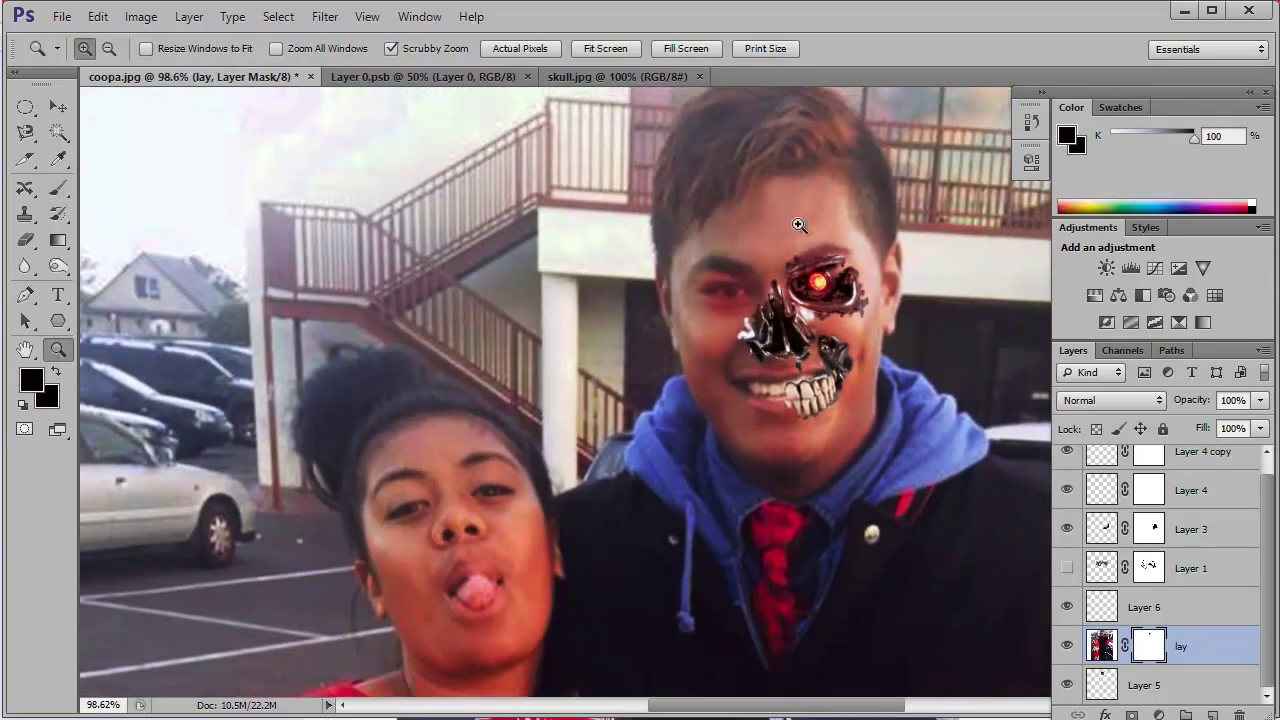
scroll(800, 300, "up", 3)
scroll(840, 400, "down", 4)
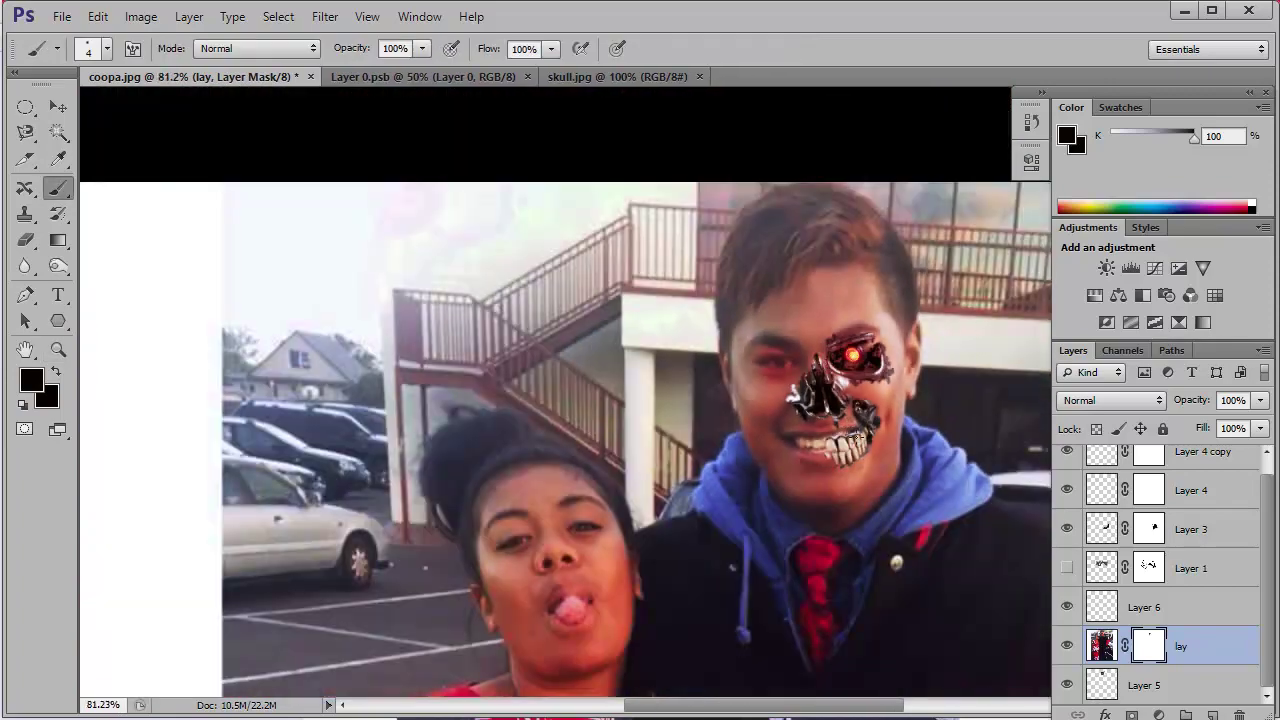
scroll(858, 440, "up", 5)
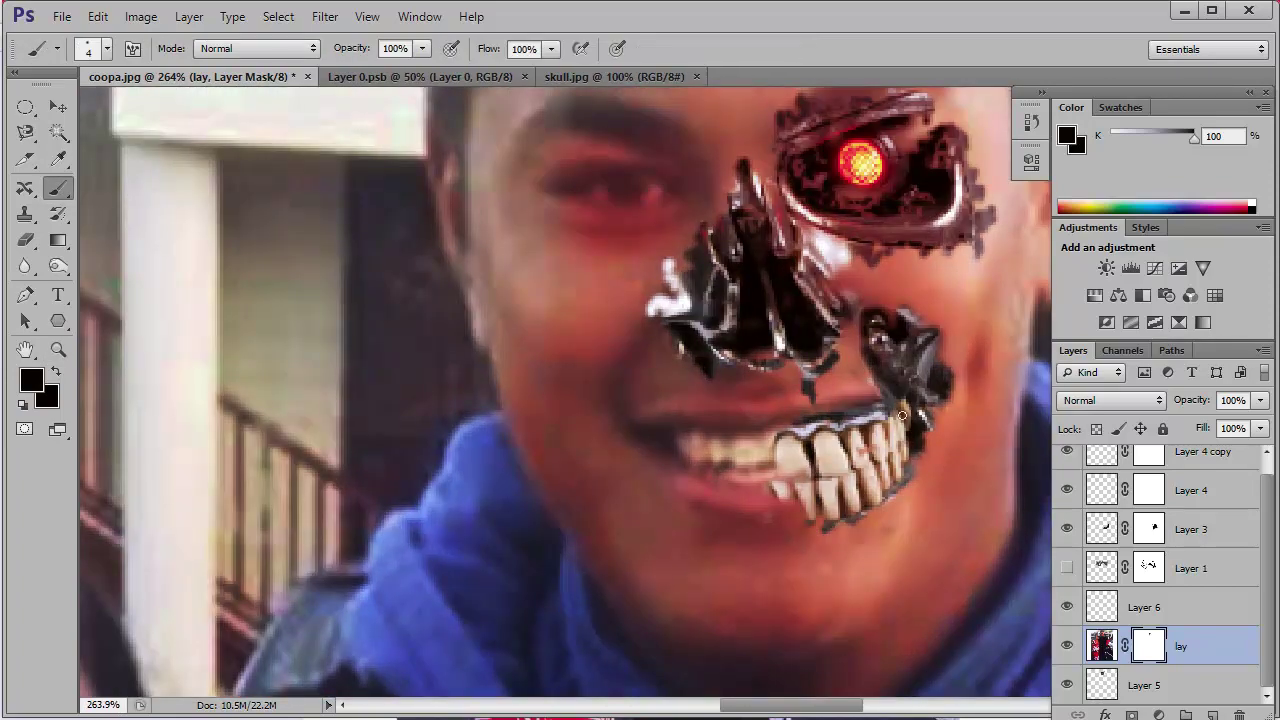
scroll(860, 500, "down", 5)
scroll(820, 430, "down", 2)
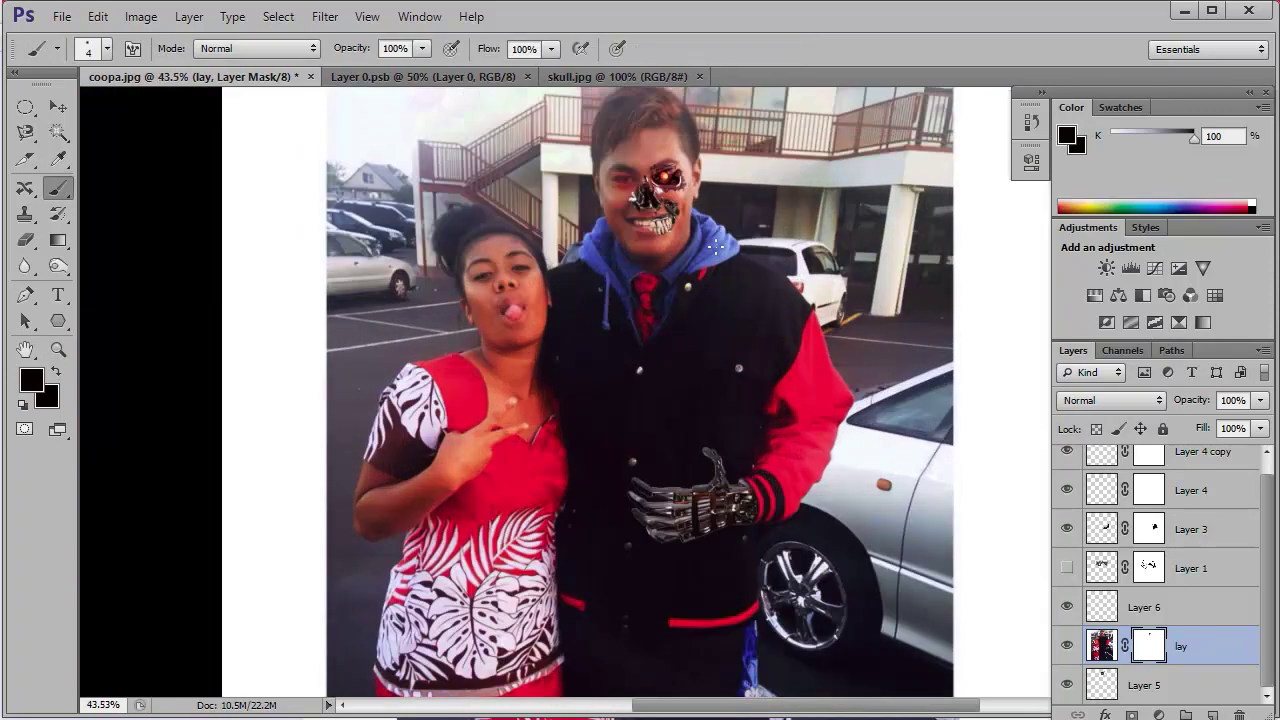
scroll(740, 320, "up", 3)
scroll(690, 230, "up", 3)
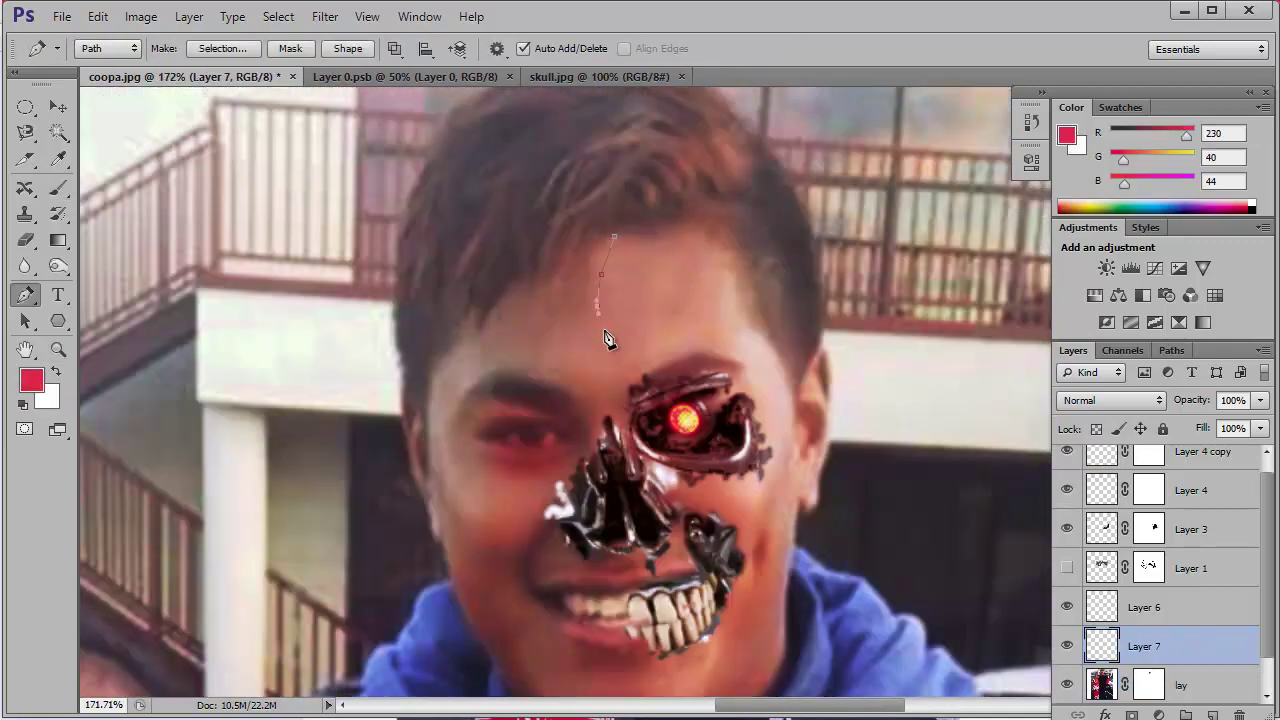
- Stroke the forehead pen path with a black brush to draw a thin seam line
left_click(531, 211)
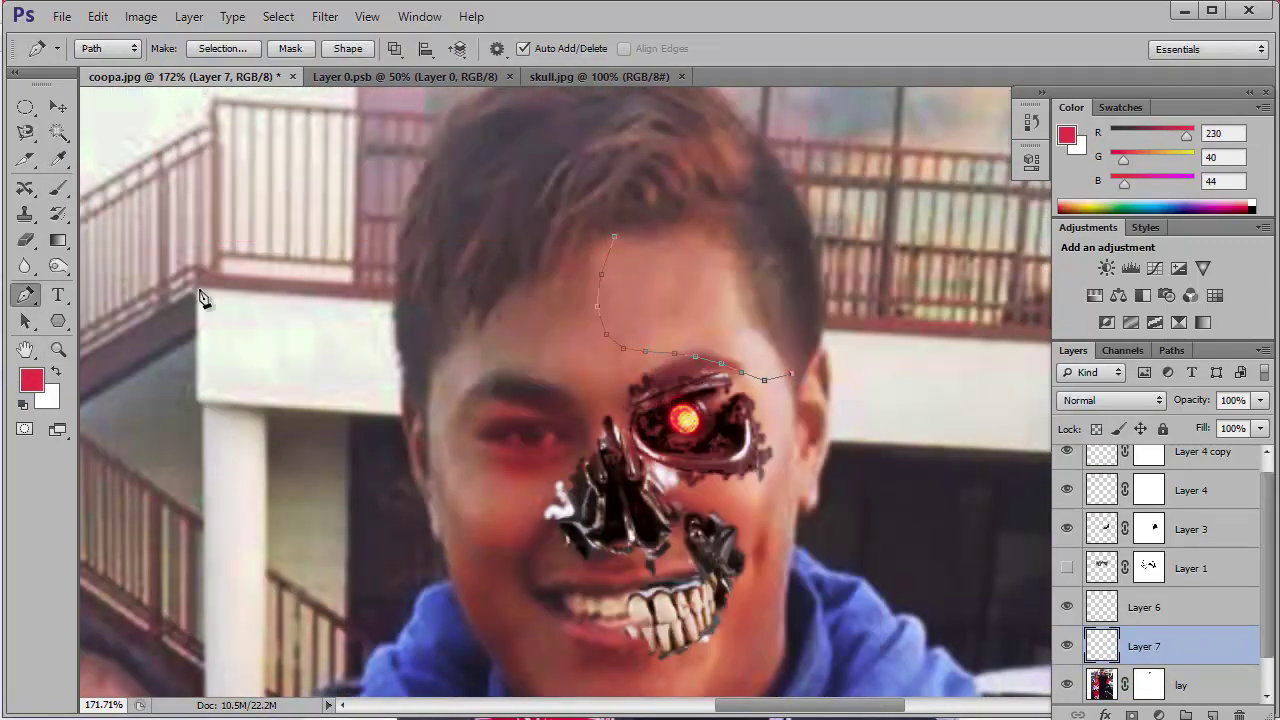
key("d")
key("b")
key("p")
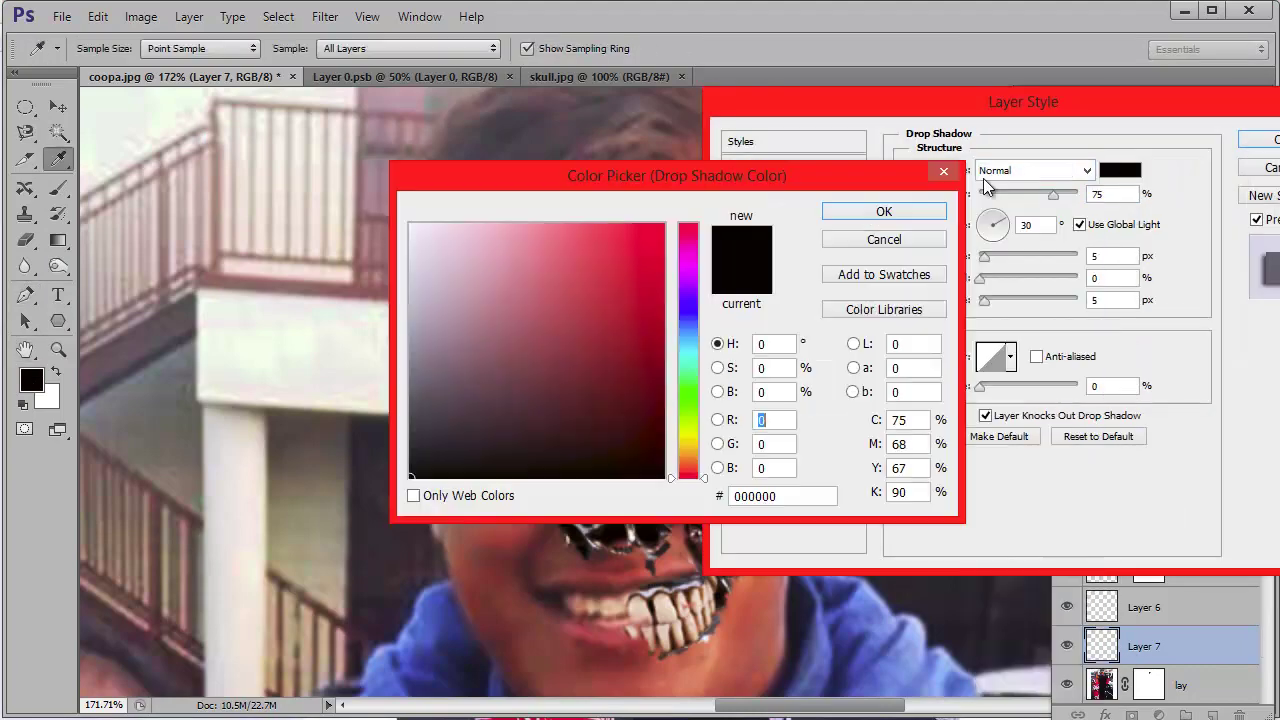
- Give the seam layer a Drop Shadow of size 1 at a 54° angle
key("Return")
left_click_drag(993, 224, 980, 258)
left_click_drag(980, 306, 979, 300)
left_click_drag(997, 217, 984, 260)
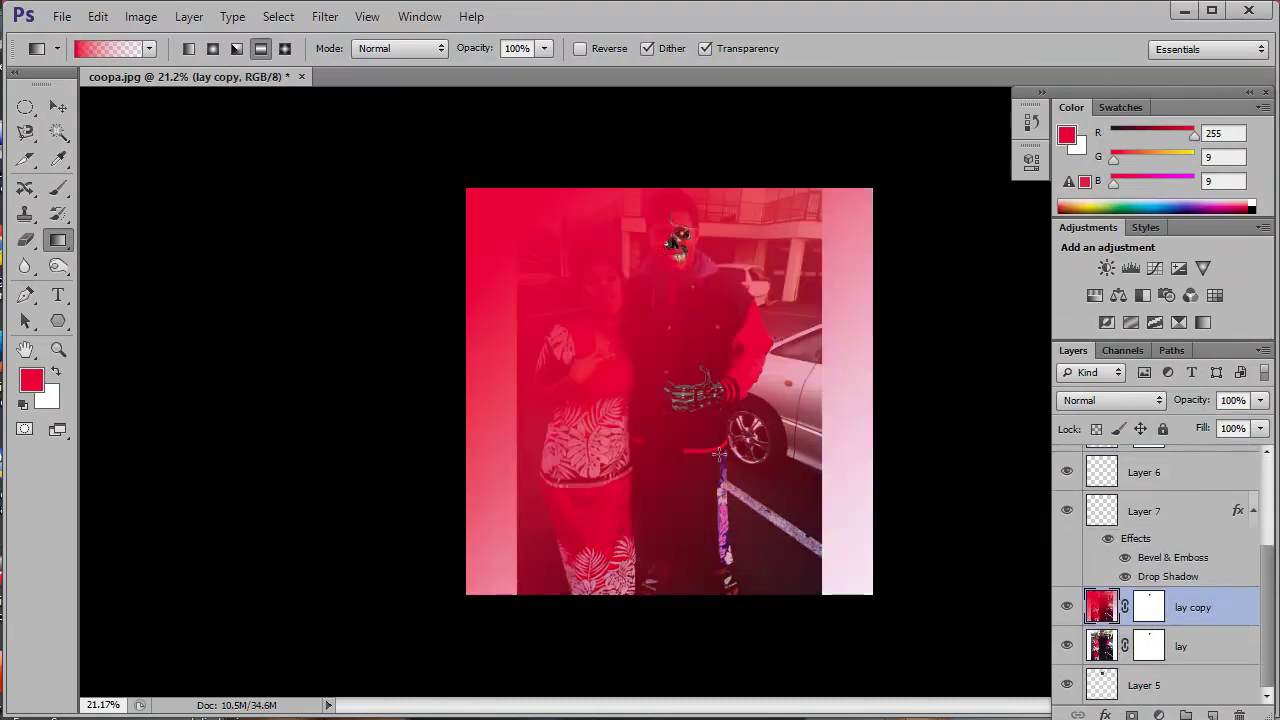
- Move the red-gradient lay copy layer above Layer 3
mouse_move(1101, 601)
left_mouse_down()
mouse_move(1111, 478)
mouse_move(1101, 600)
left_mouse_up()
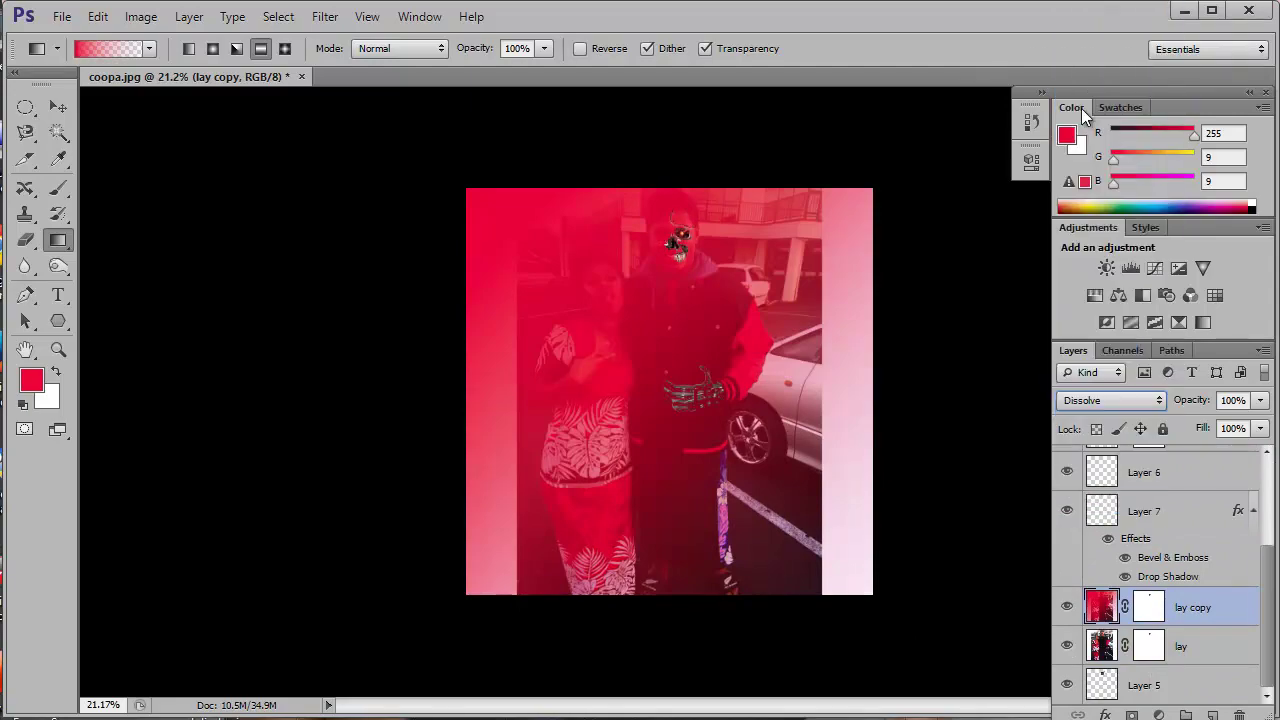
- Compare blend modes on the red lay copy layer, then delete it
key("Down")
key("Down")
key("Down")
key("Down")
key("Down")
key("Down")
key("Down")
key("Down")
key("Down")
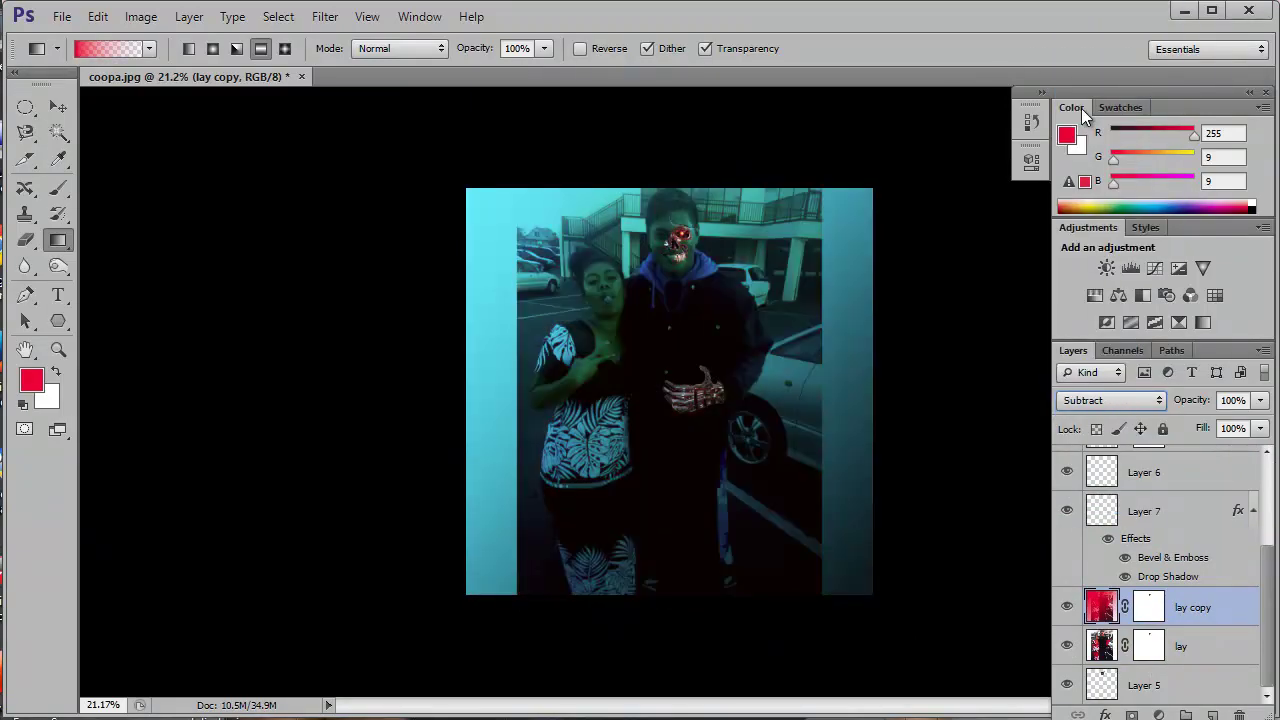
key("Down")
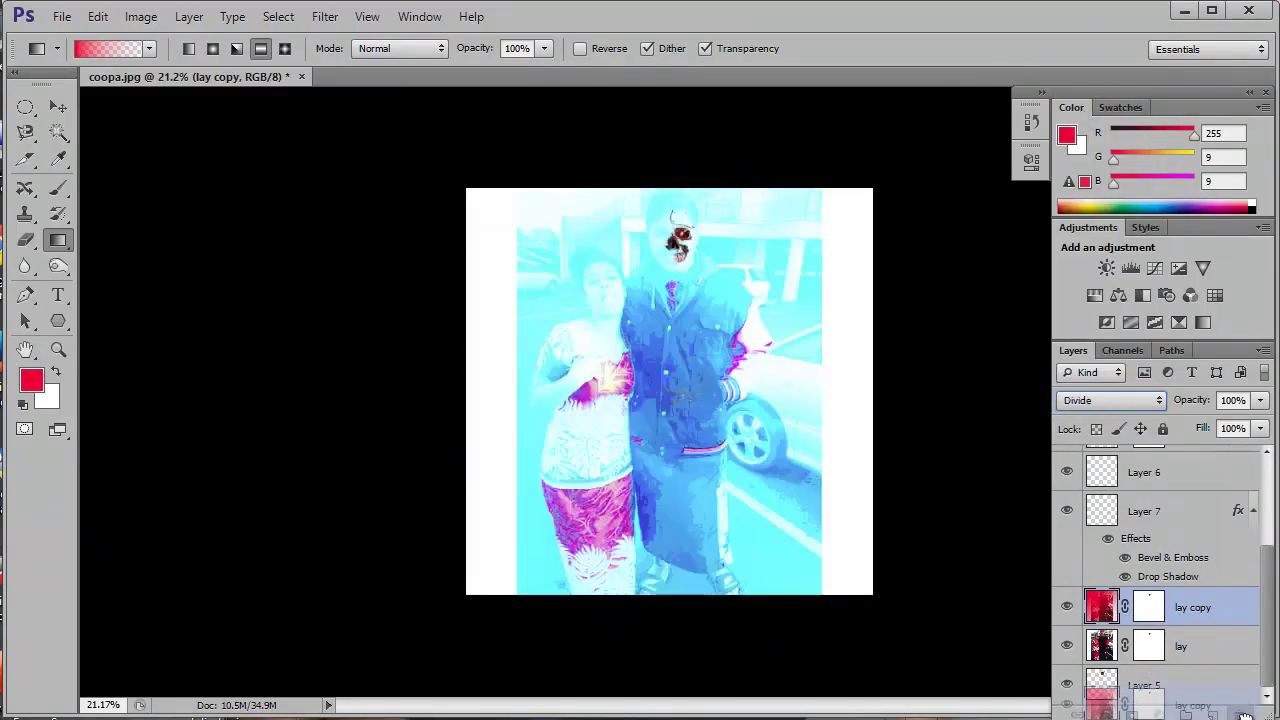
left_click_drag(1245, 712, 1240, 715)
- Paint the lay mask to reveal skull around the second eye, cheek and jaw
key("z")
scroll(740, 220, "up", 5)
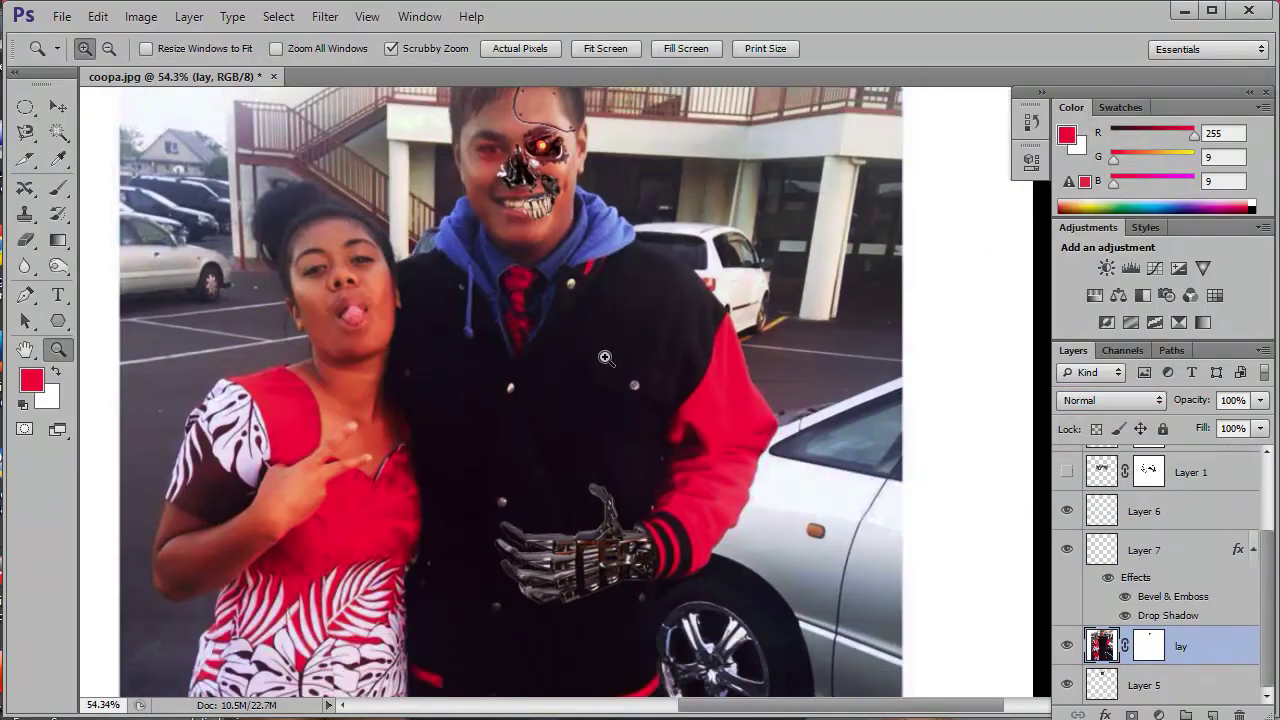
scroll(605, 357, "down", 3)
mouse_move(680, 250)
left_mouse_down()
mouse_move(640, 200)
mouse_move(652, 217)
mouse_move(645, 175)
mouse_move(690, 240)
left_mouse_up()
scroll(660, 190, "up", 4)
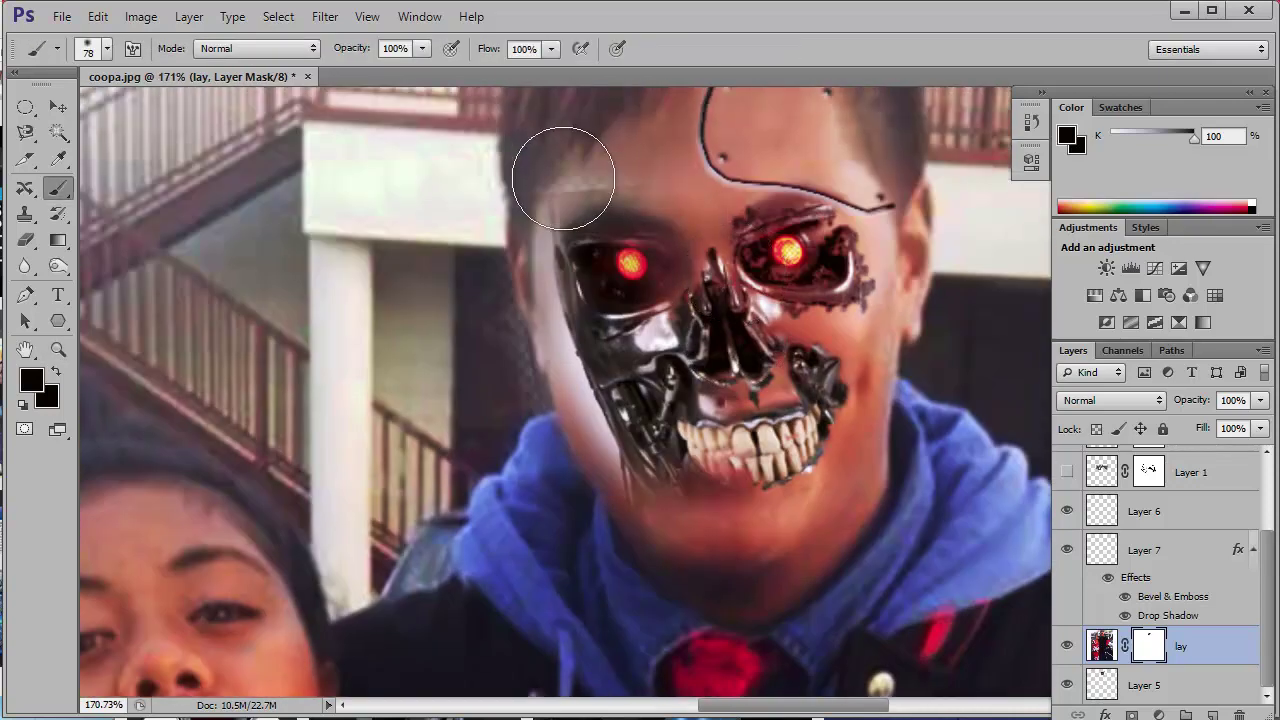
key("x")
mouse_move(540, 245)
left_mouse_down()
mouse_move(528, 330)
mouse_move(545, 405)
mouse_move(562, 389)
left_mouse_up()
left_click_drag(622, 485, 550, 295)
- Refine the jaw edge with a size 7 brush, adjusting zoom on the face
right_click(566, 324)
left_click_drag(600, 368, 592, 368)
left_click(562, 318)
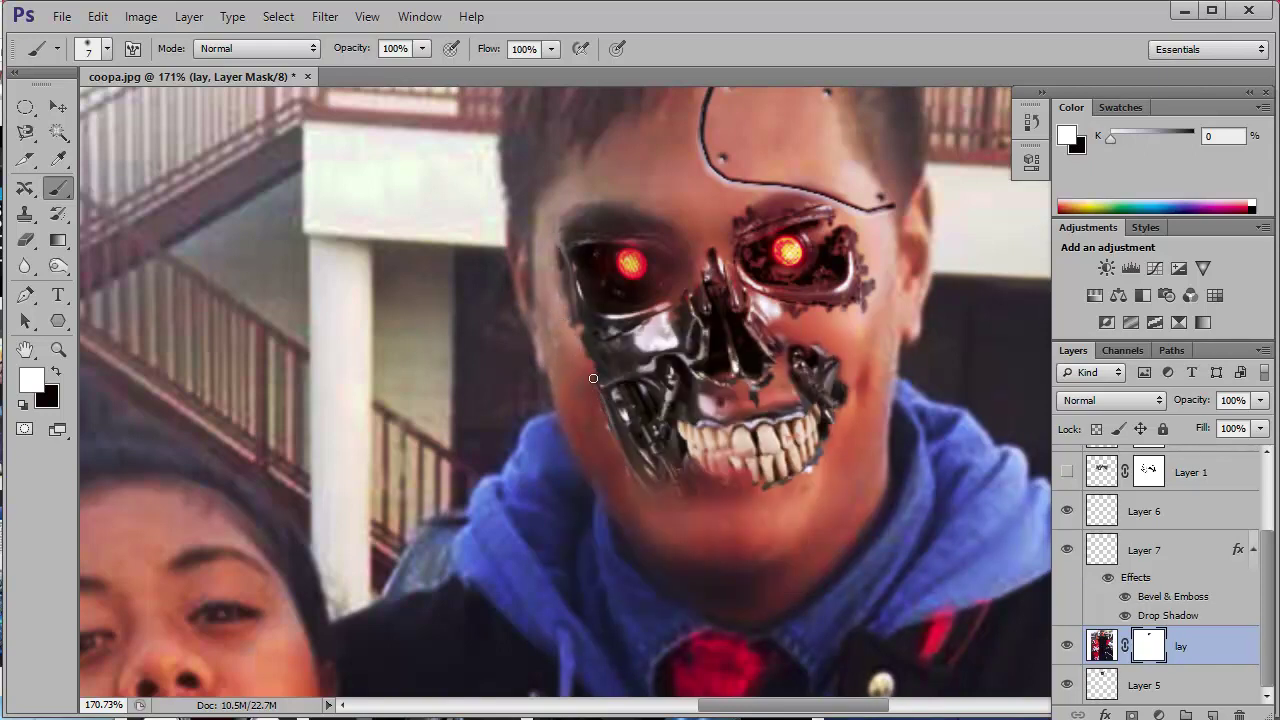
left_click_drag(637, 470, 676, 313)
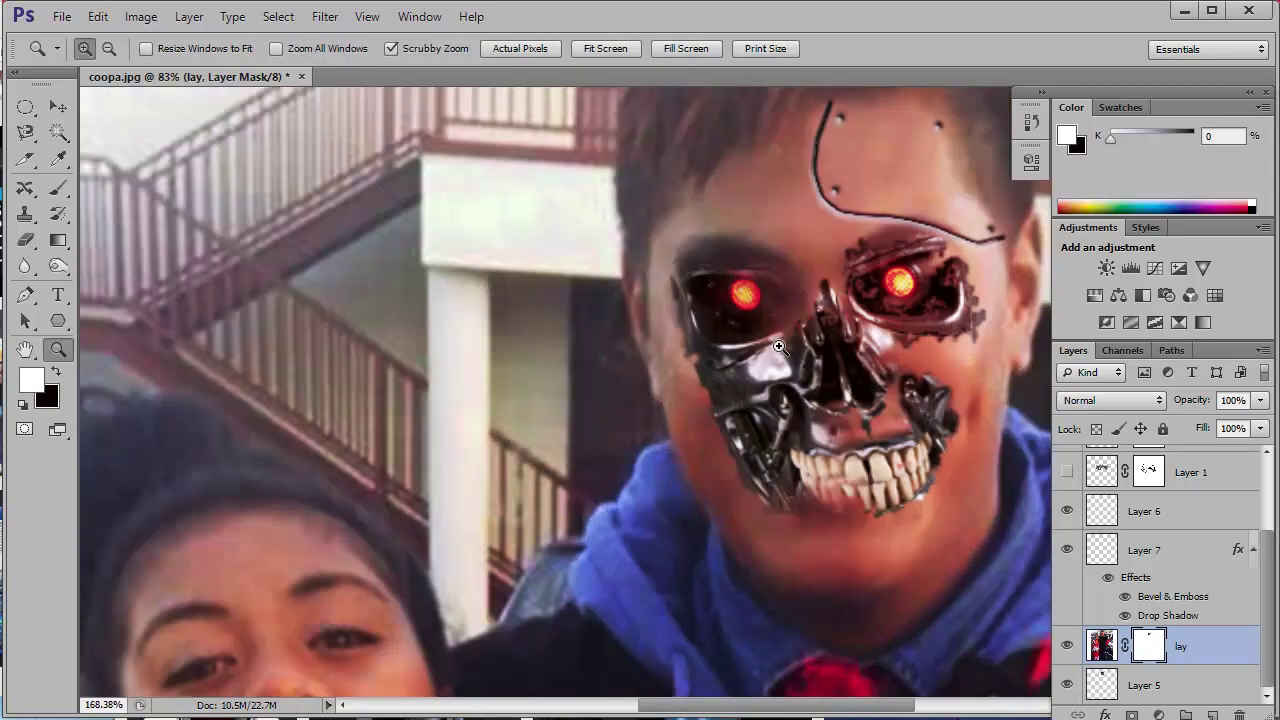
mouse_move(700, 384)
left_mouse_down()
mouse_move(713, 378)
mouse_move(735, 182)
mouse_move(815, 401)
left_mouse_up()
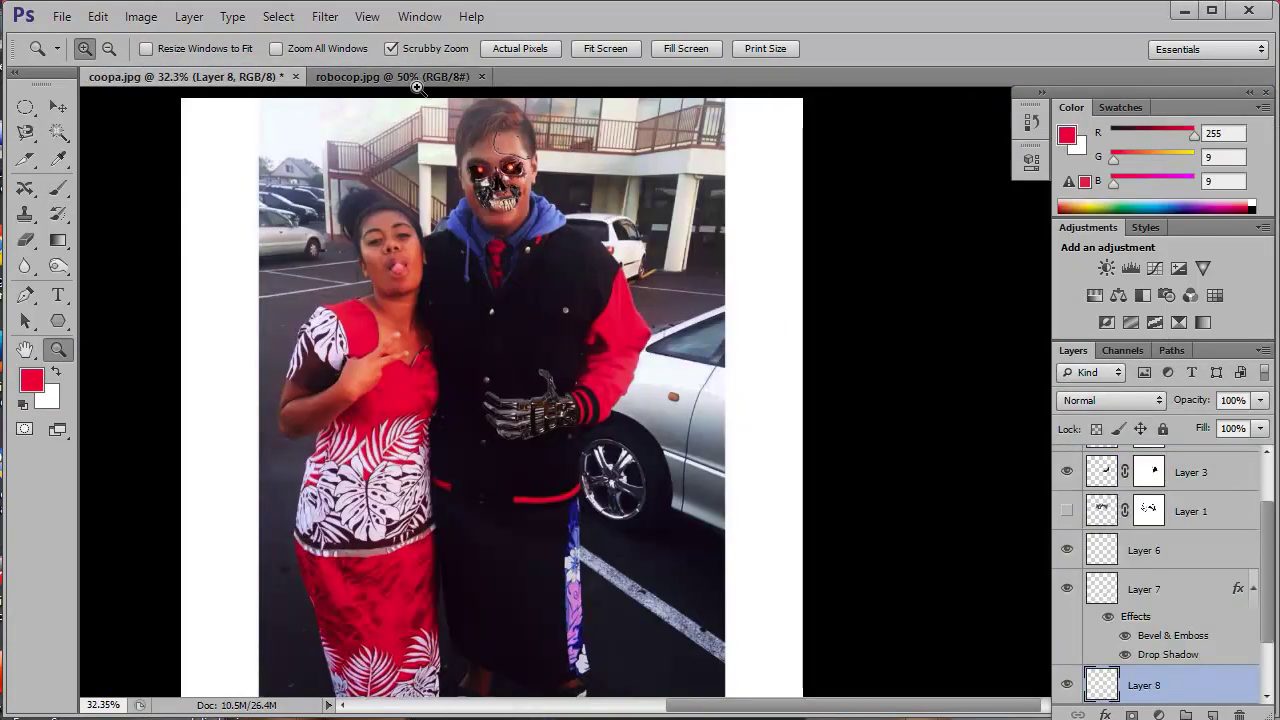
- Bring RoboCop into coopa and delete its white background and copyright strip
left_click_drag(416, 88, 522, 82)
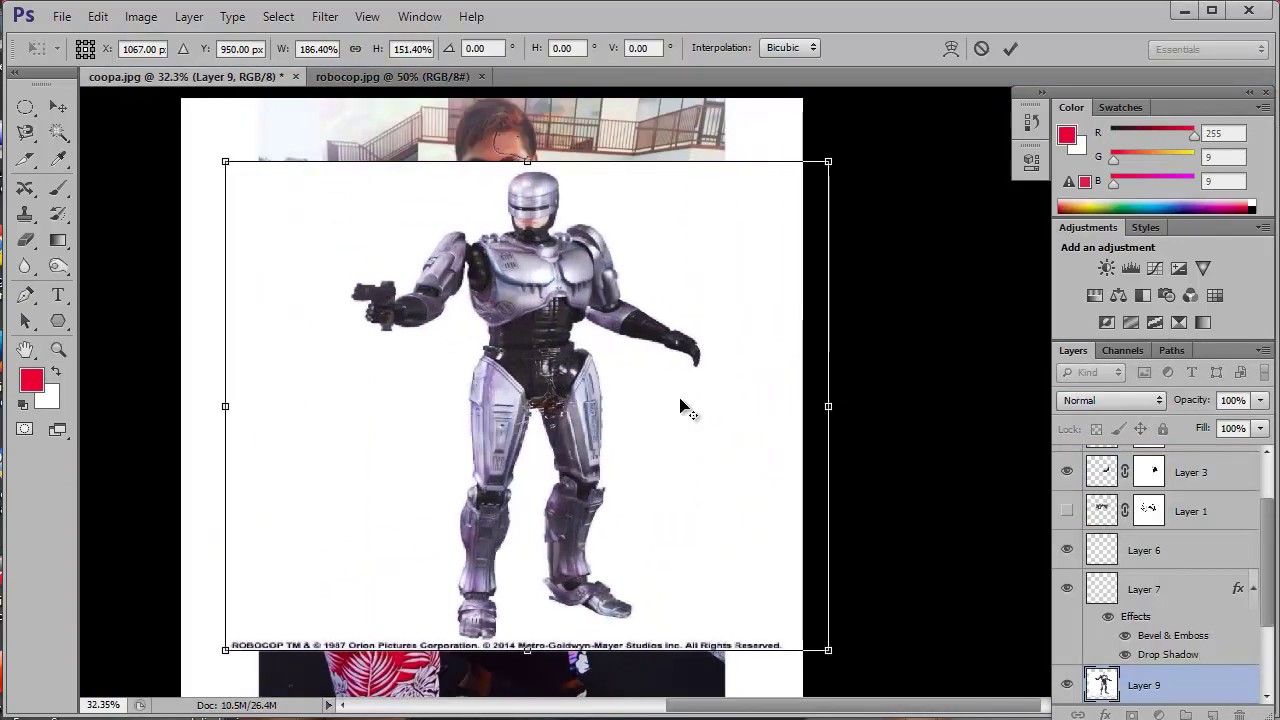
key("Return")
key("w")
left_click(273, 272)
key("Delete")
key("ctrl+d")
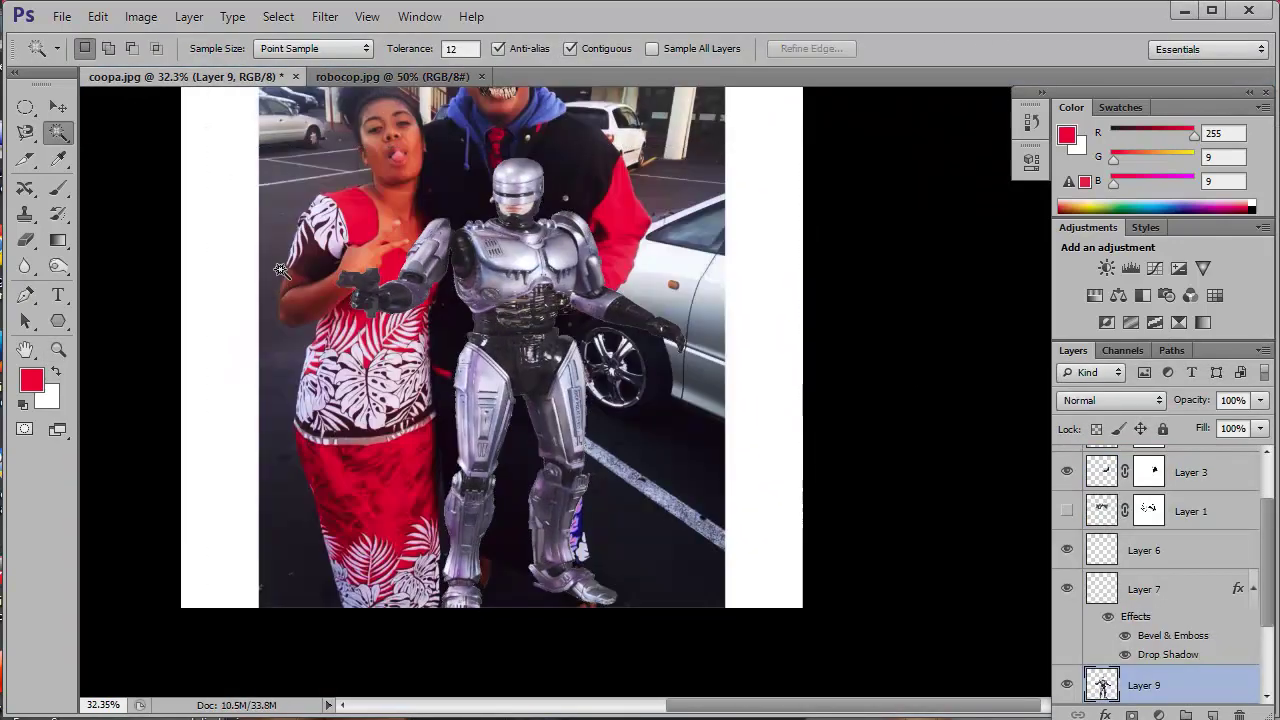
left_click(500, 535)
key("Delete")
key("ctrl+d")
- Free Transform RoboCop and move it lower over the man
key("ctrl+t")
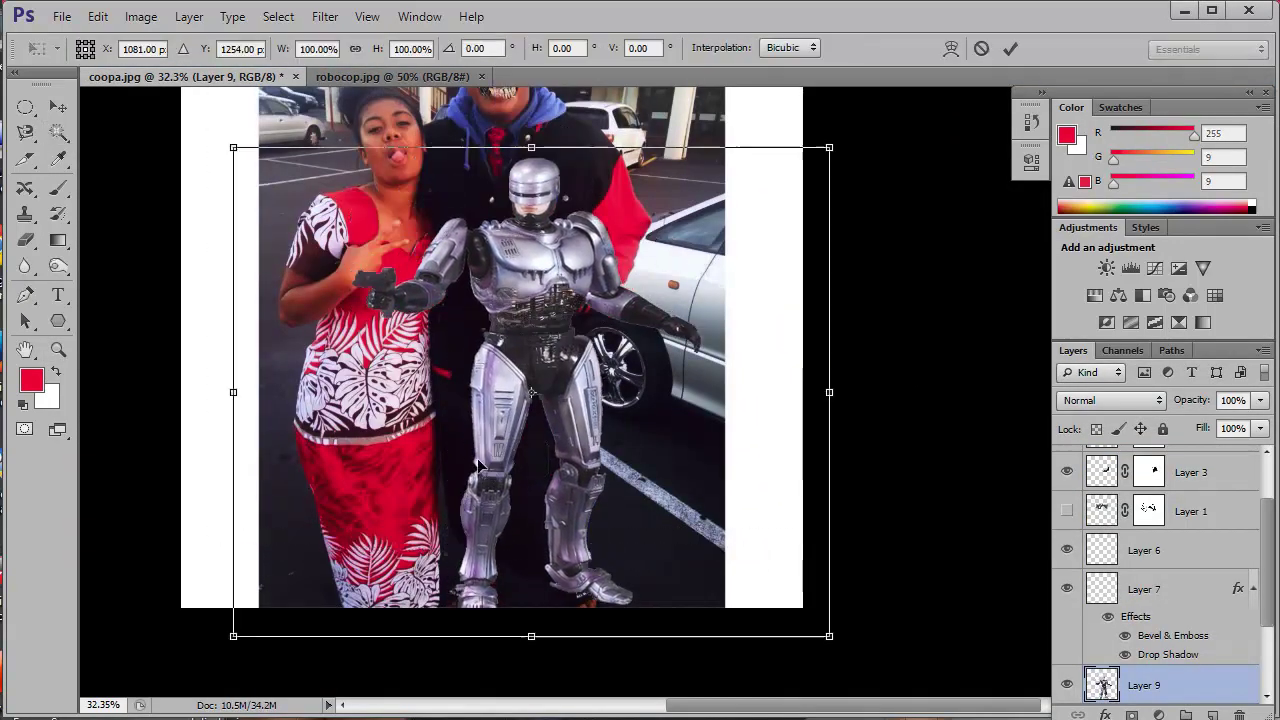
mouse_move(580, 412)
left_mouse_down()
mouse_move(568, 398)
mouse_move(568, 438)
left_mouse_up()
key("Return")
- Add a mask to the RoboCop layer and paint out its head, shoulders and torso
left_click(1131, 714)
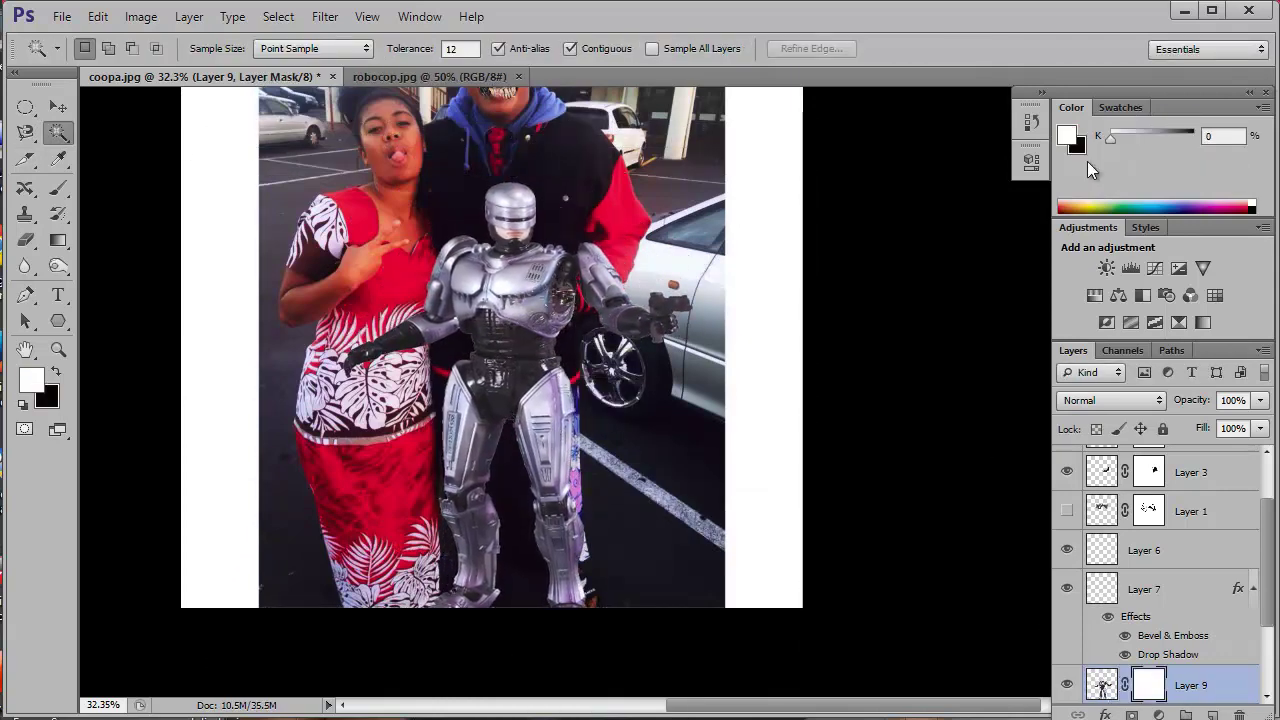
key("x")
key("b")
right_click(498, 230)
left_click_drag(520, 205, 500, 250)
mouse_move(450, 290)
left_mouse_down()
mouse_move(357, 360)
mouse_move(650, 310)
mouse_move(570, 330)
left_mouse_up()
mouse_move(500, 300)
left_mouse_down()
mouse_move(560, 335)
mouse_move(527, 352)
left_mouse_up()
- Transform RoboCop's legs lower over the man's legs and zoom in on them
key("v")
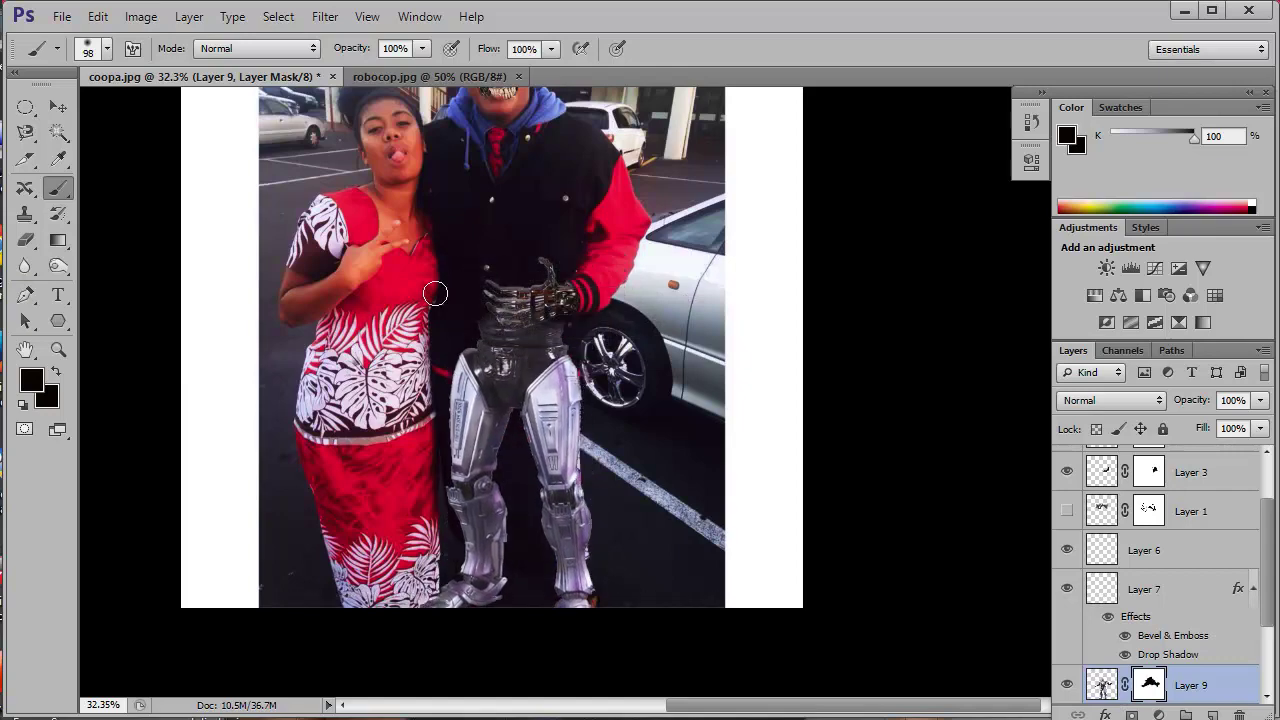
key("ctrl+t")
mouse_move(527, 400)
left_mouse_down()
mouse_move(527, 445)
mouse_move(657, 464)
left_mouse_up()
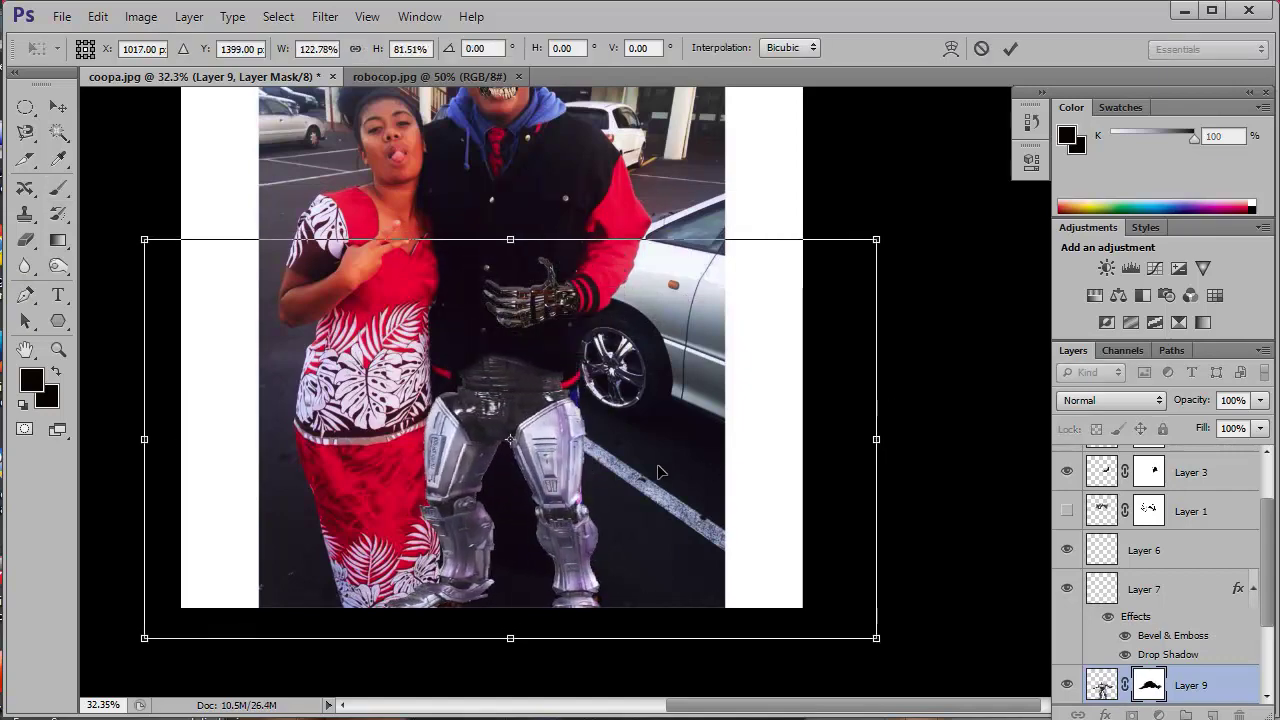
key("Return")
key("z")
mouse_move(536, 385)
left_mouse_down()
mouse_move(624, 382)
mouse_move(660, 330)
mouse_move(417, 323)
mouse_move(416, 350)
left_mouse_up()
key("b")
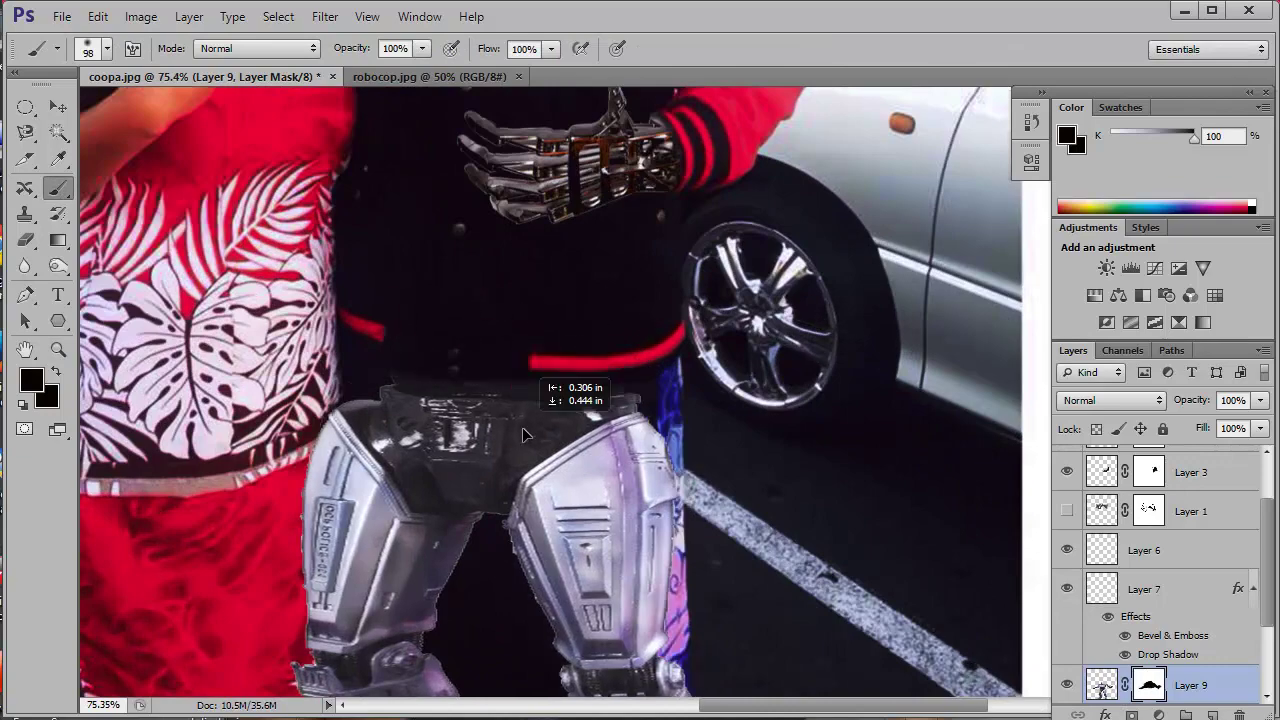
- Bring the man's lower legs into view and hide the RoboCop legs layer
scroll(1110, 648, "down", 3)
left_click(1101, 568)
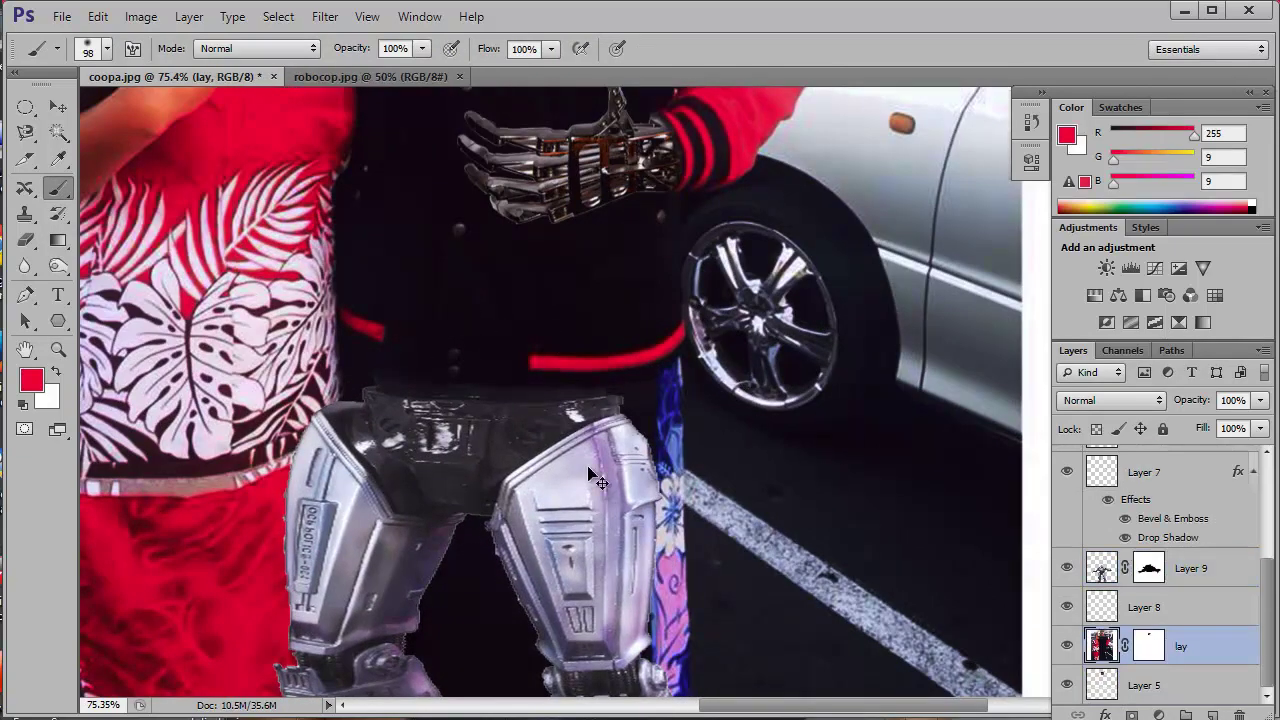
left_click_drag(431, 487, 486, 237)
left_click(561, 566, "ctrl")
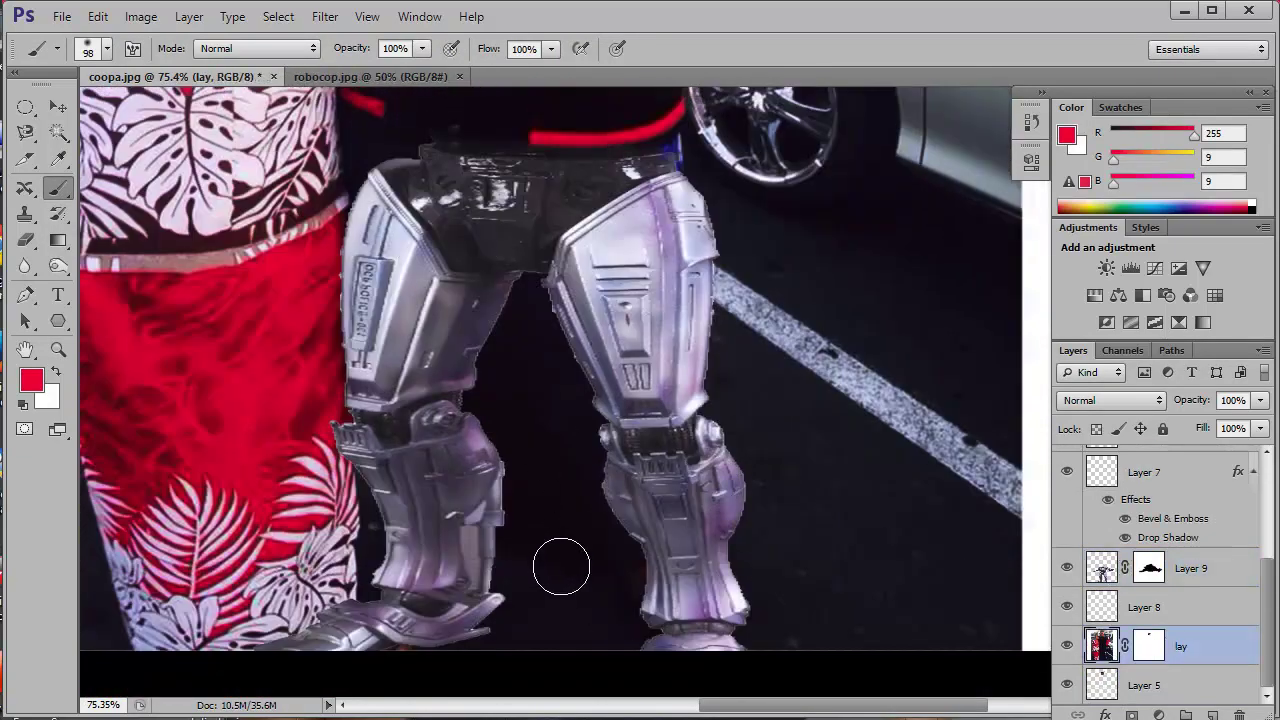
left_click(1190, 568)
left_click(1067, 568)
key("l")
left_click(352, 215)
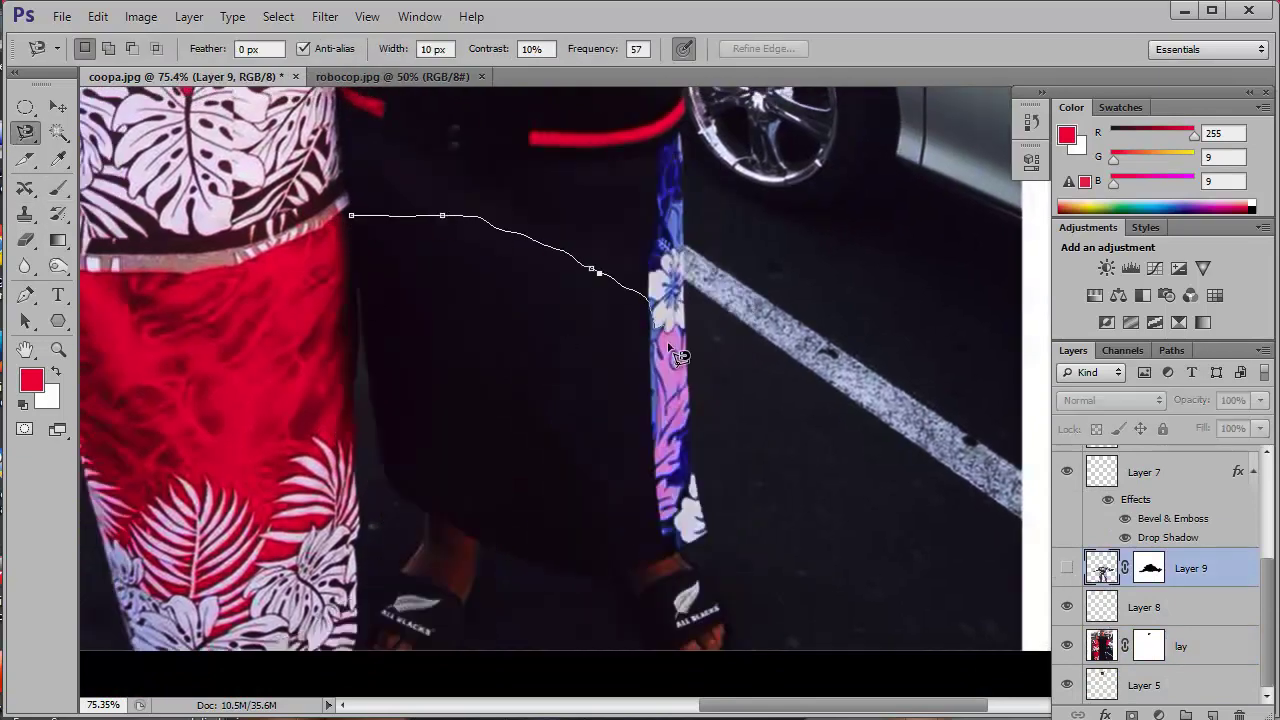
double_click(484, 398)
right_click(484, 305)
key("Escape")
- On the lay layer, sample asphalt with the Clone Stamp and enlarge the brush to 143
key("ctrl+d")
key("g")
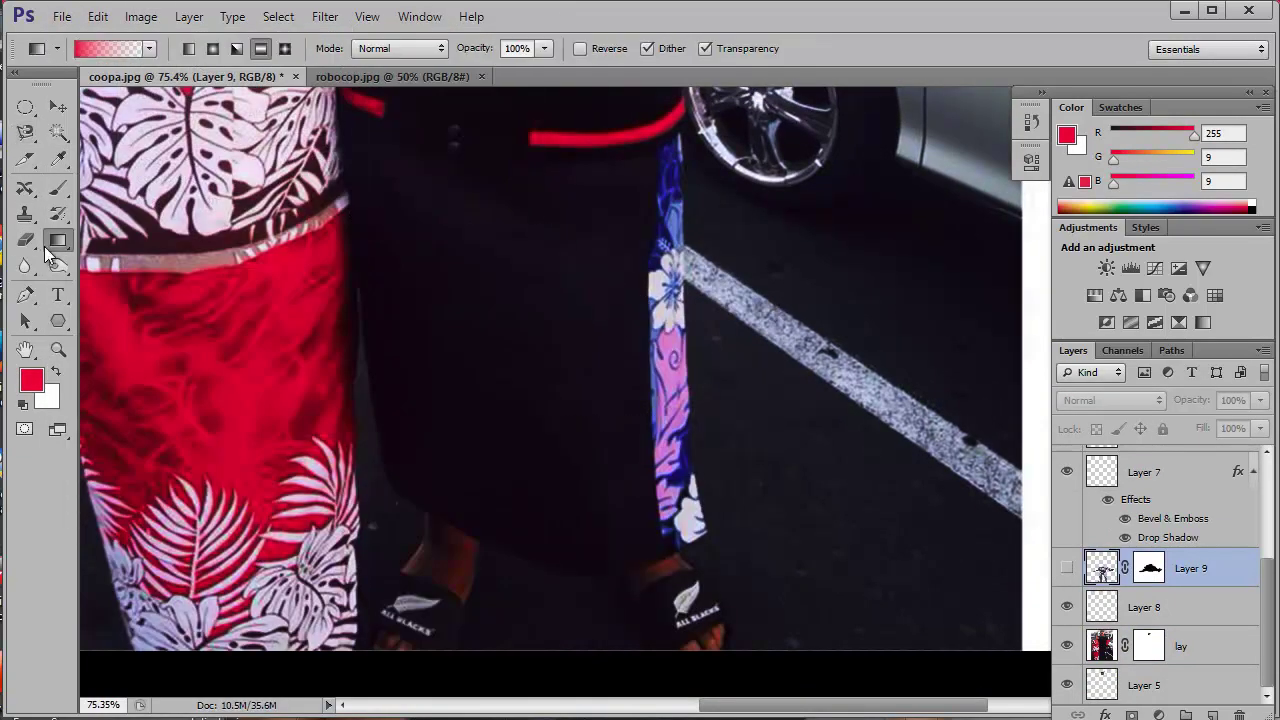
key("e")
left_click(883, 527, "ctrl")
left_click(883, 527, "alt")
left_click(640, 310)
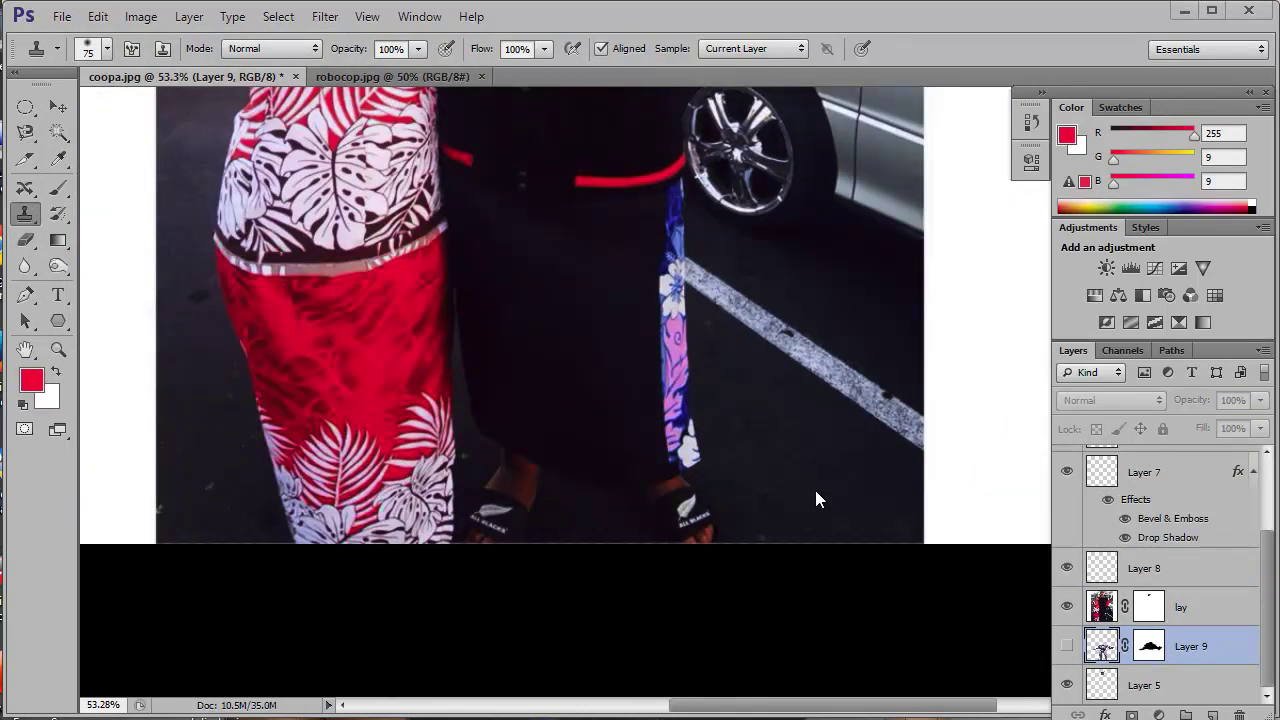
left_click(732, 472, "alt")
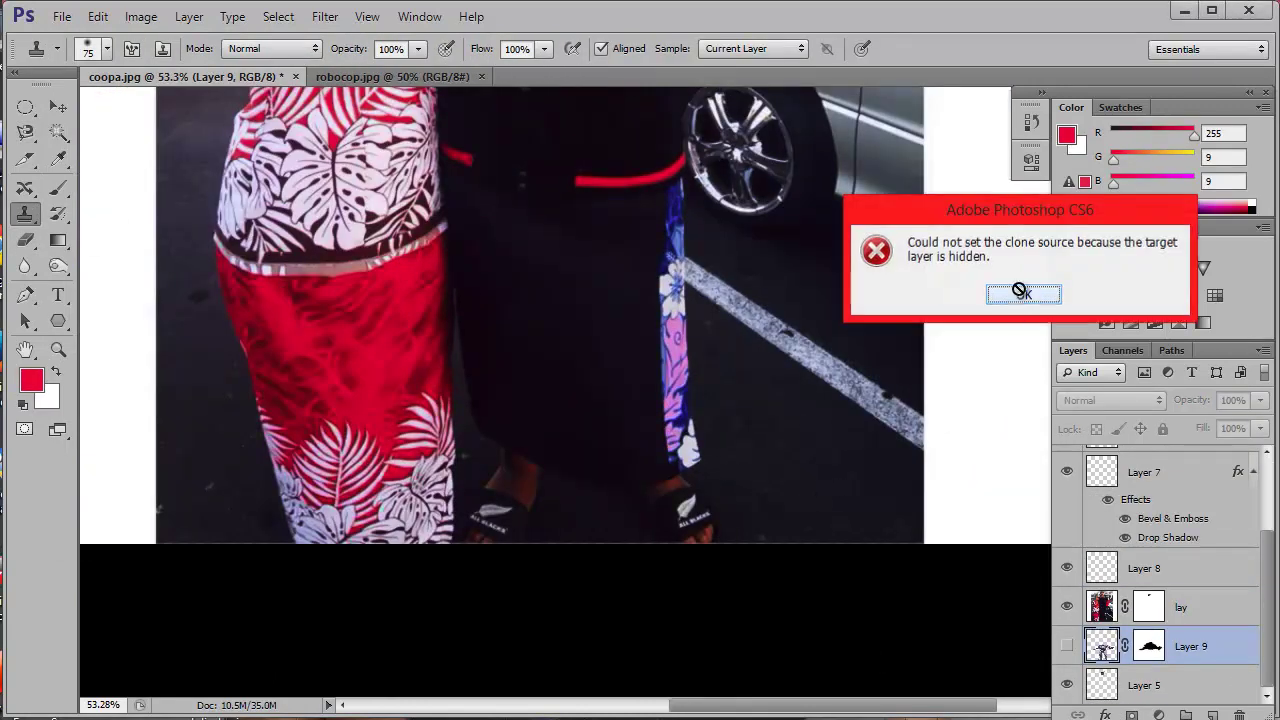
left_click(1006, 289)
right_click(800, 443)
key("Return")
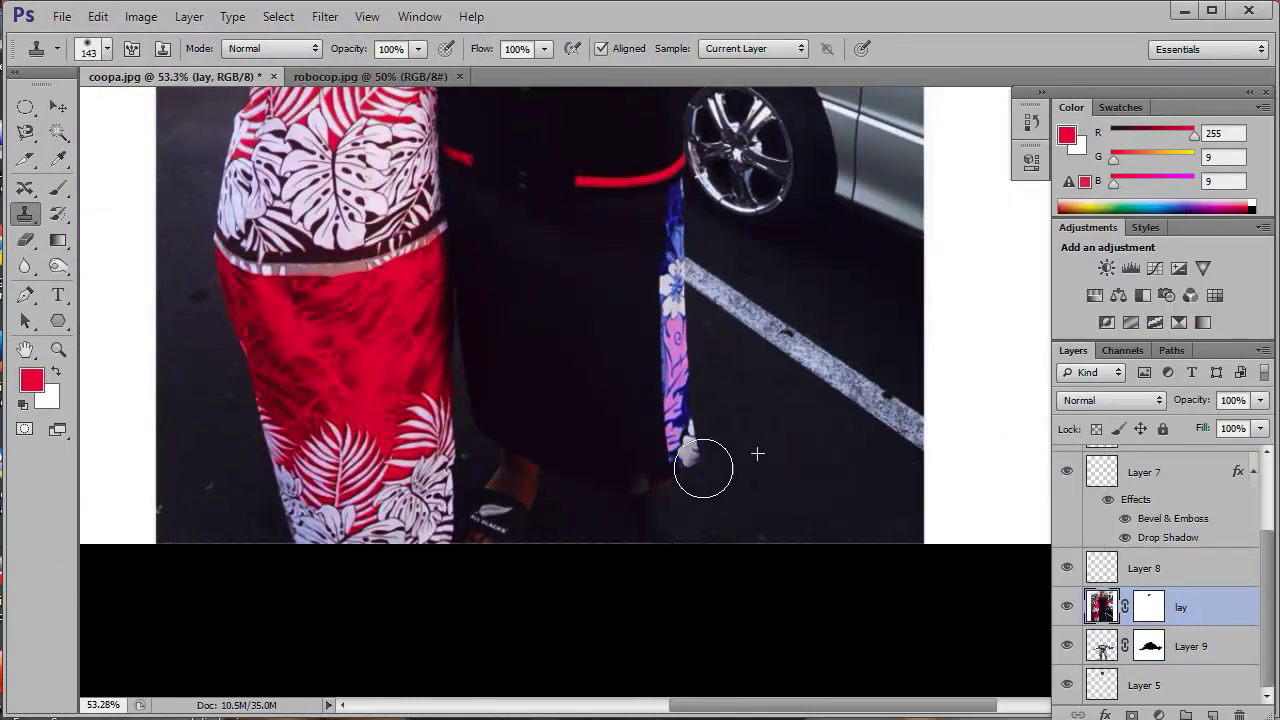
- Clone asphalt over the blue strip and legs, extending the white parking stripe upward
left_click(703, 469)
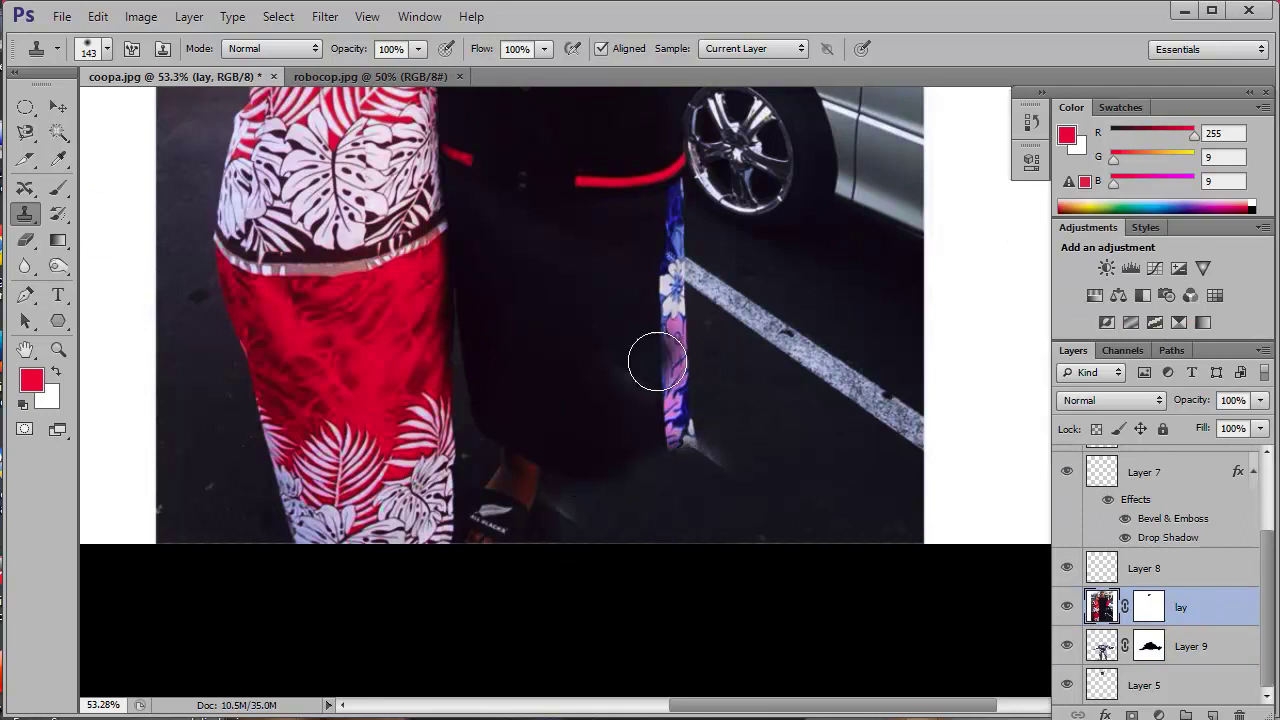
left_click_drag(737, 437, 685, 400)
mouse_move(666, 448)
left_mouse_down()
mouse_move(634, 403)
mouse_move(549, 426)
mouse_move(620, 464)
mouse_move(636, 299)
left_mouse_up()
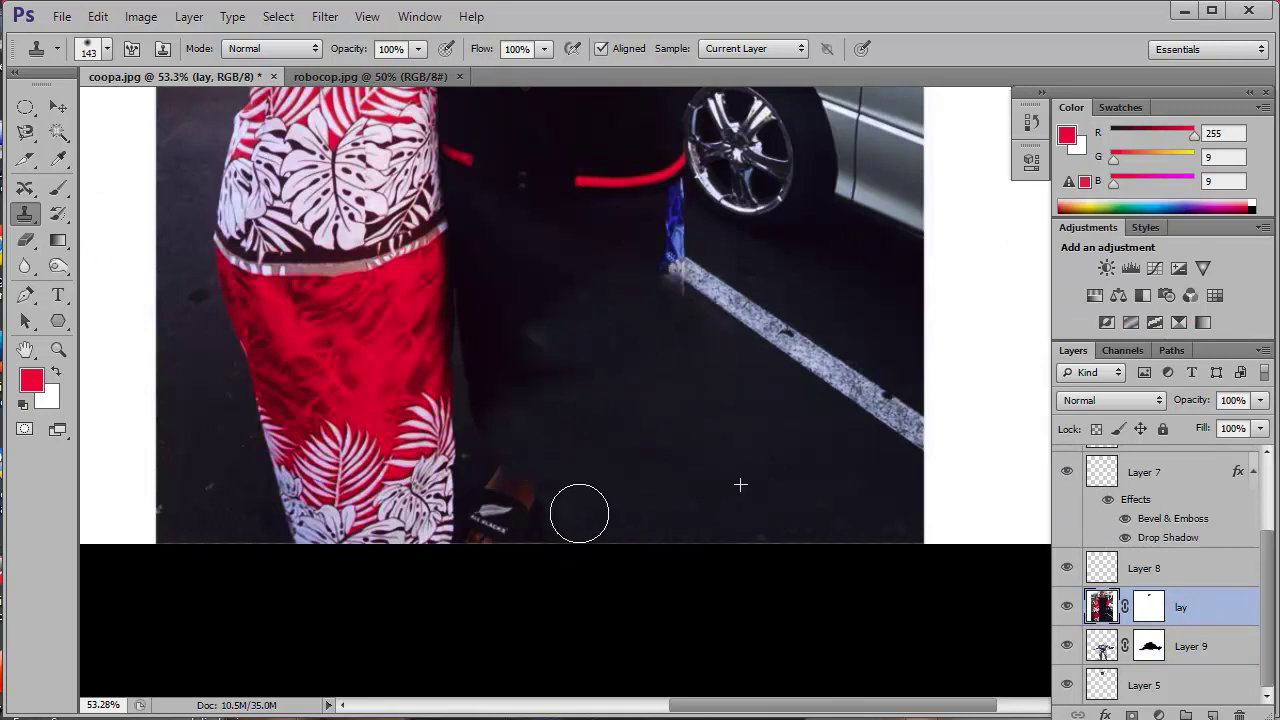
mouse_move(577, 463)
left_mouse_down()
mouse_move(559, 441)
mouse_move(571, 323)
left_mouse_up()
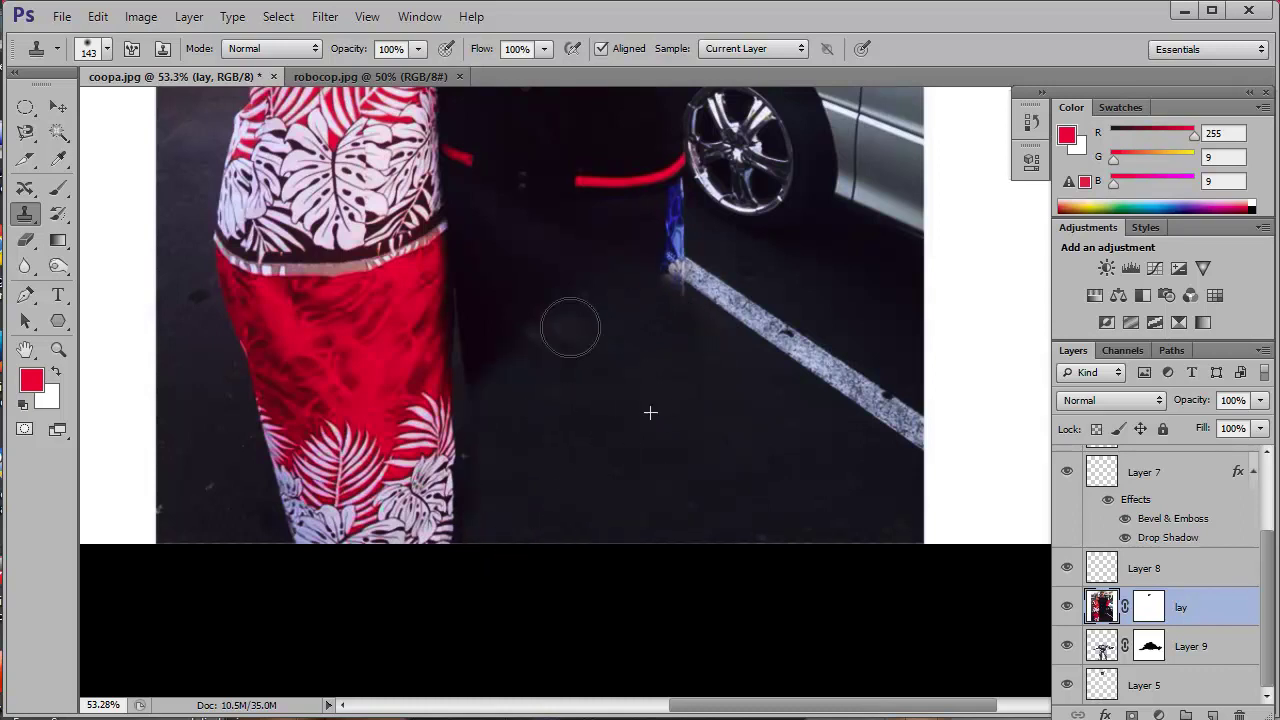
left_click_drag(496, 390, 509, 396)
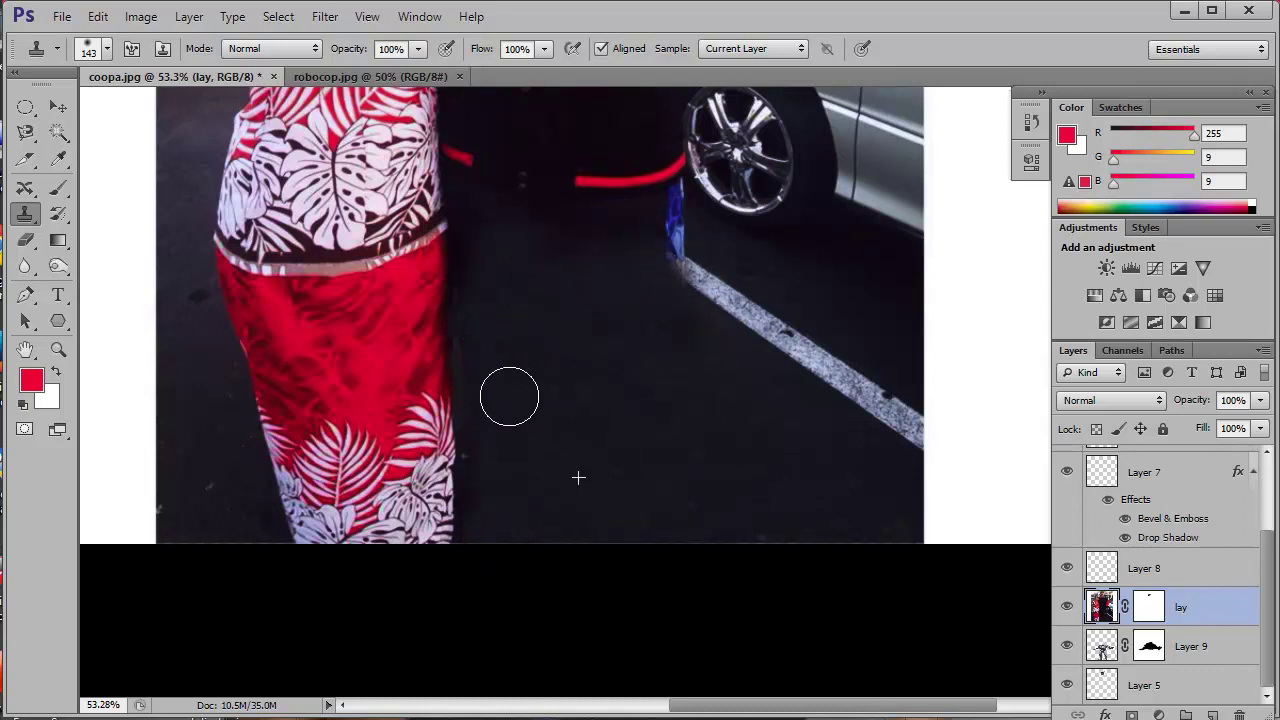
left_click_drag(670, 302, 674, 220)
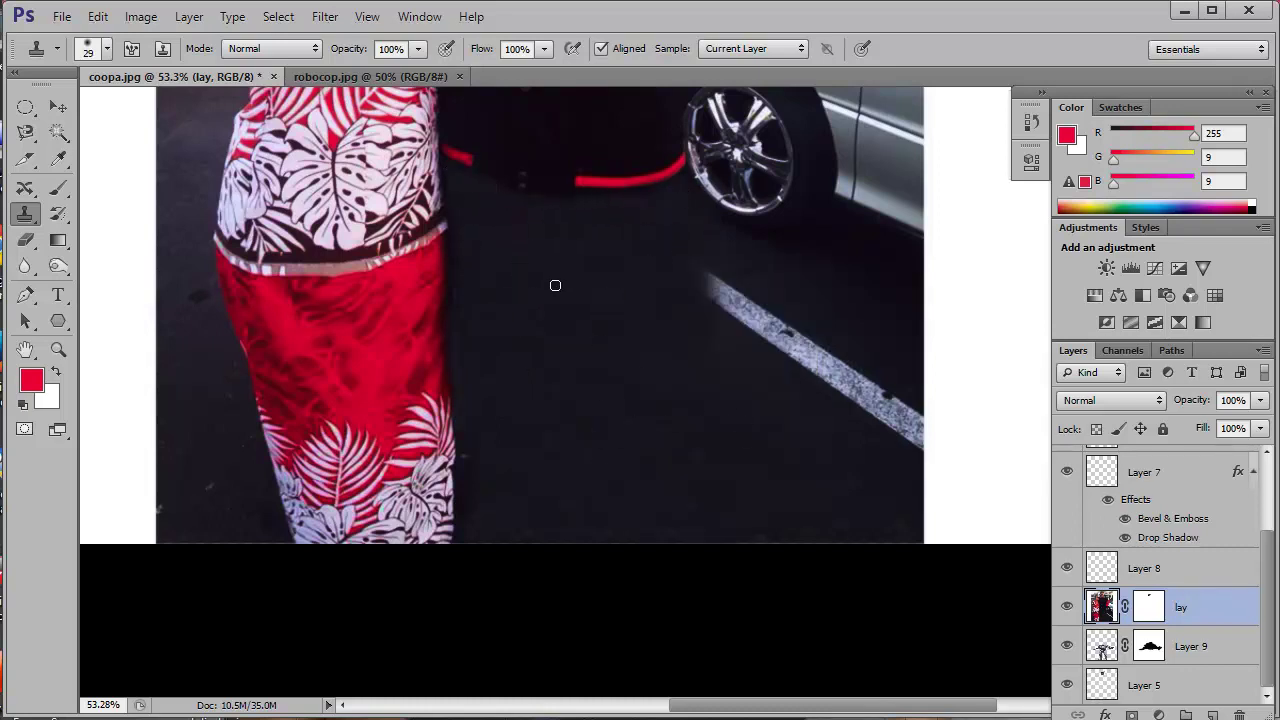
left_click_drag(667, 382, 600, 212)
- Move Layer 9 above the lay layer and start a free transform on the RoboCop legs
key("ctrl+0")
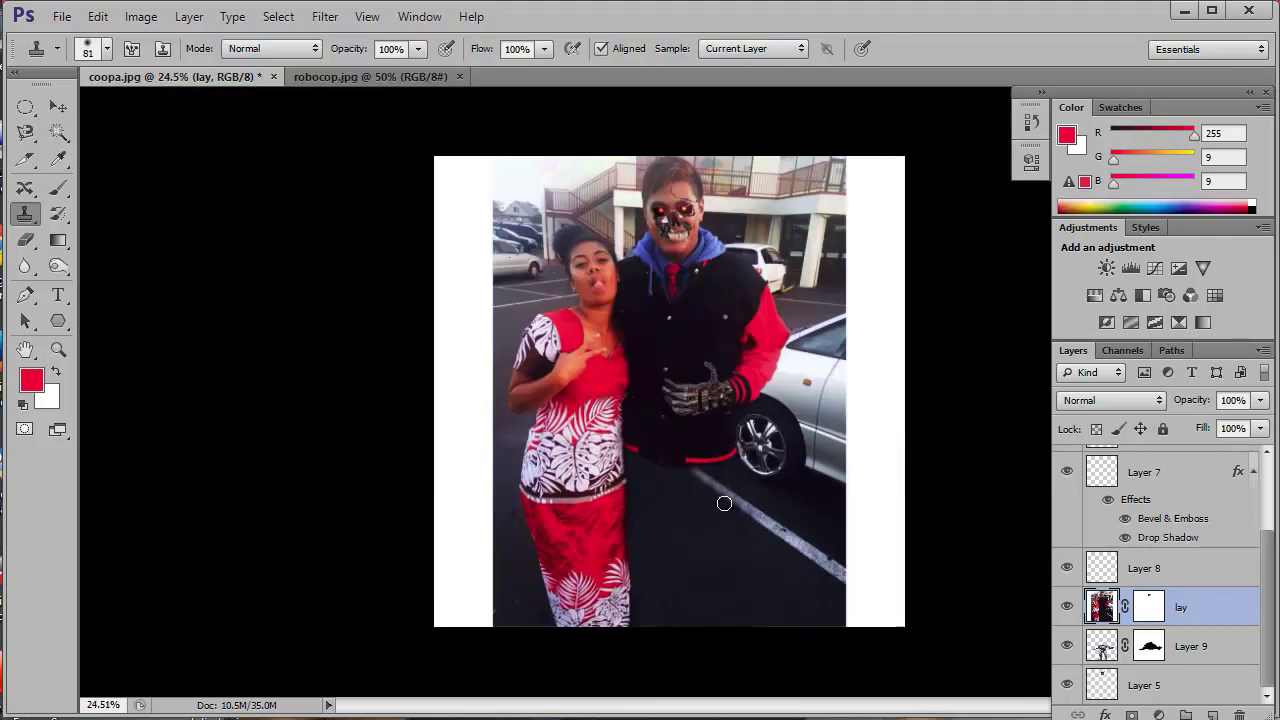
key("alt+bracketleft")
key("ctrl+bracketright")
key("ctrl+t")
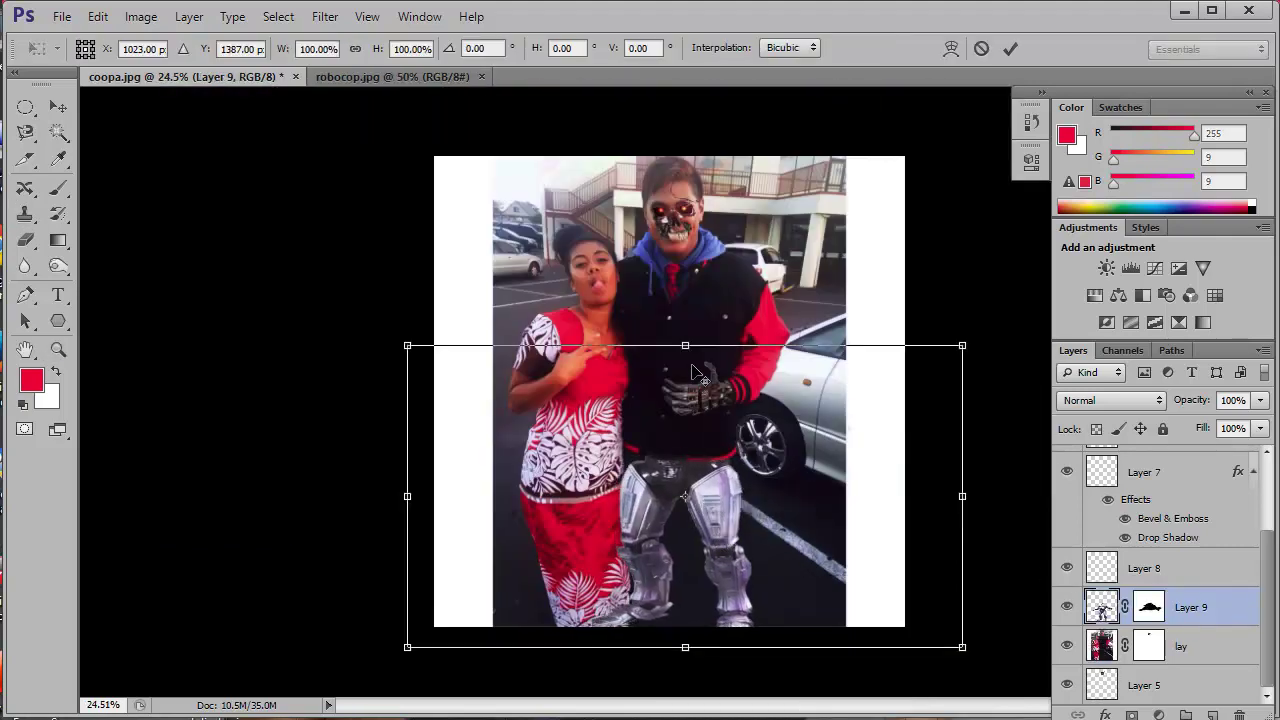
left_click_drag(771, 504, 755, 590)
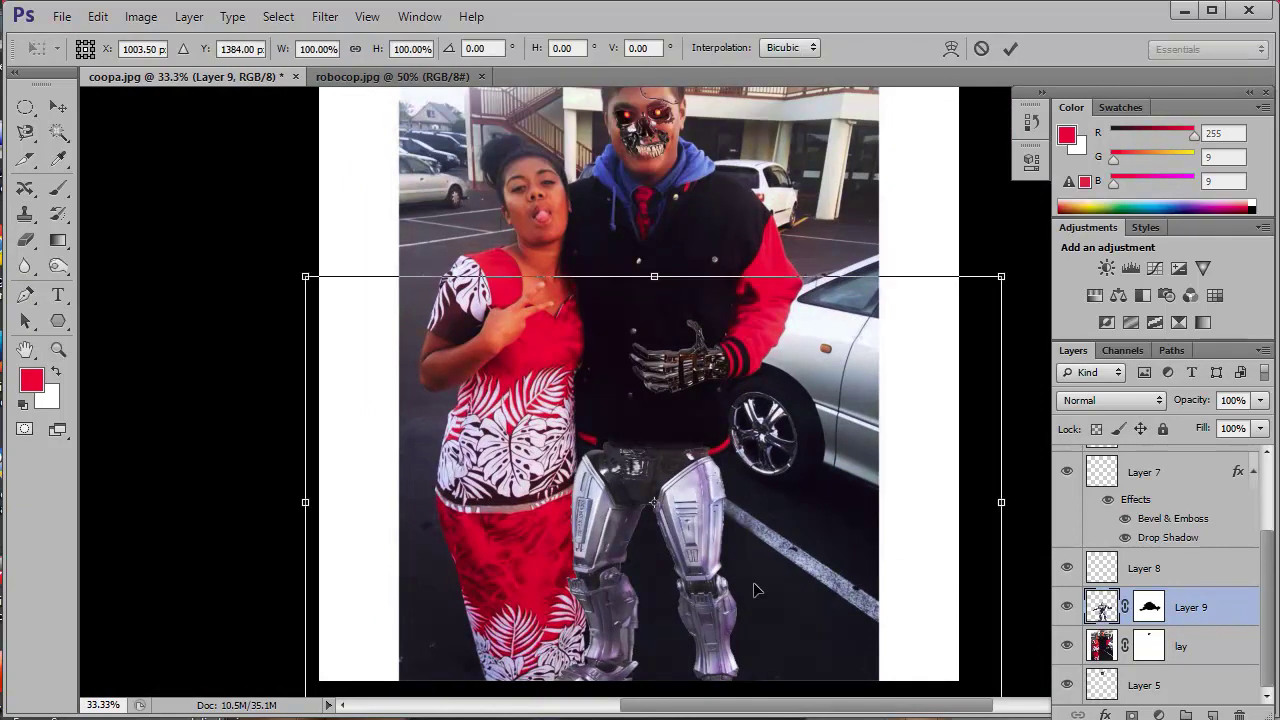
- Perspective-fit the RoboCop legs to the man's stance and ready a black brush for the mask
right_click(868, 490)
left_click(914, 617)
left_click_drag(1020, 646, 985, 643)
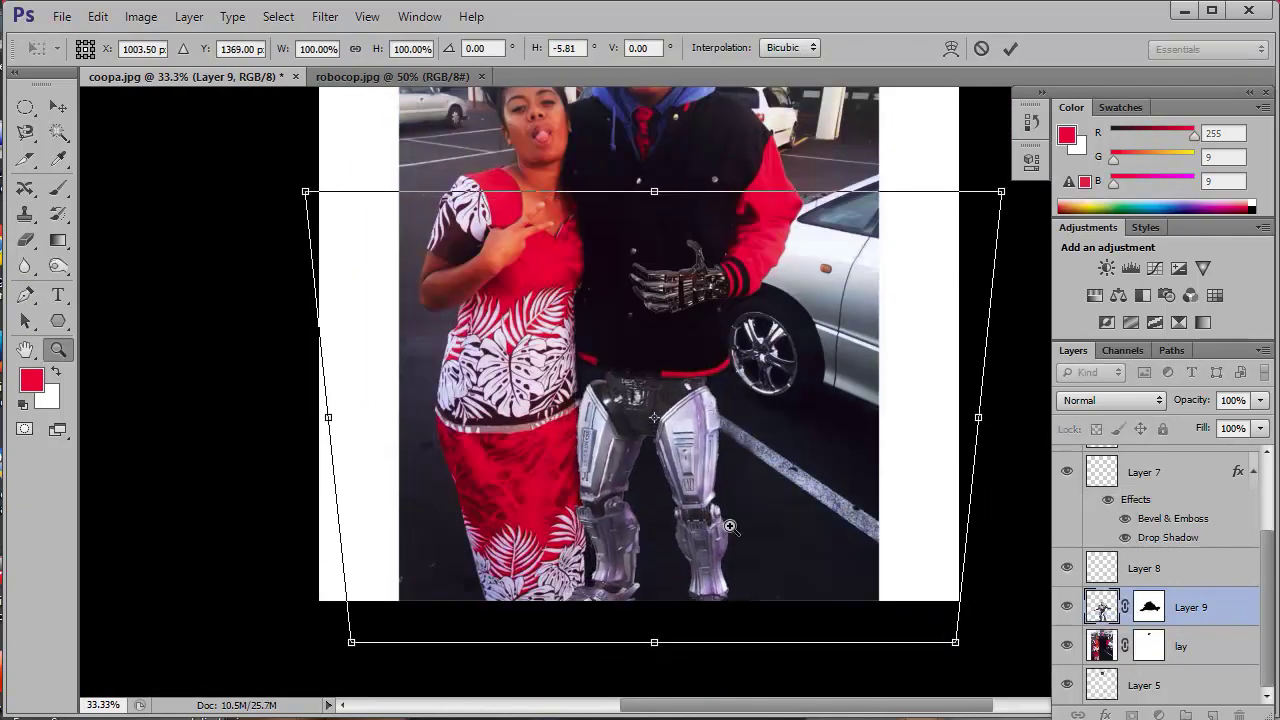
key("Return")
left_click_drag(600, 366, 676, 366)
key("b")
right_click(578, 330)
key("Escape")
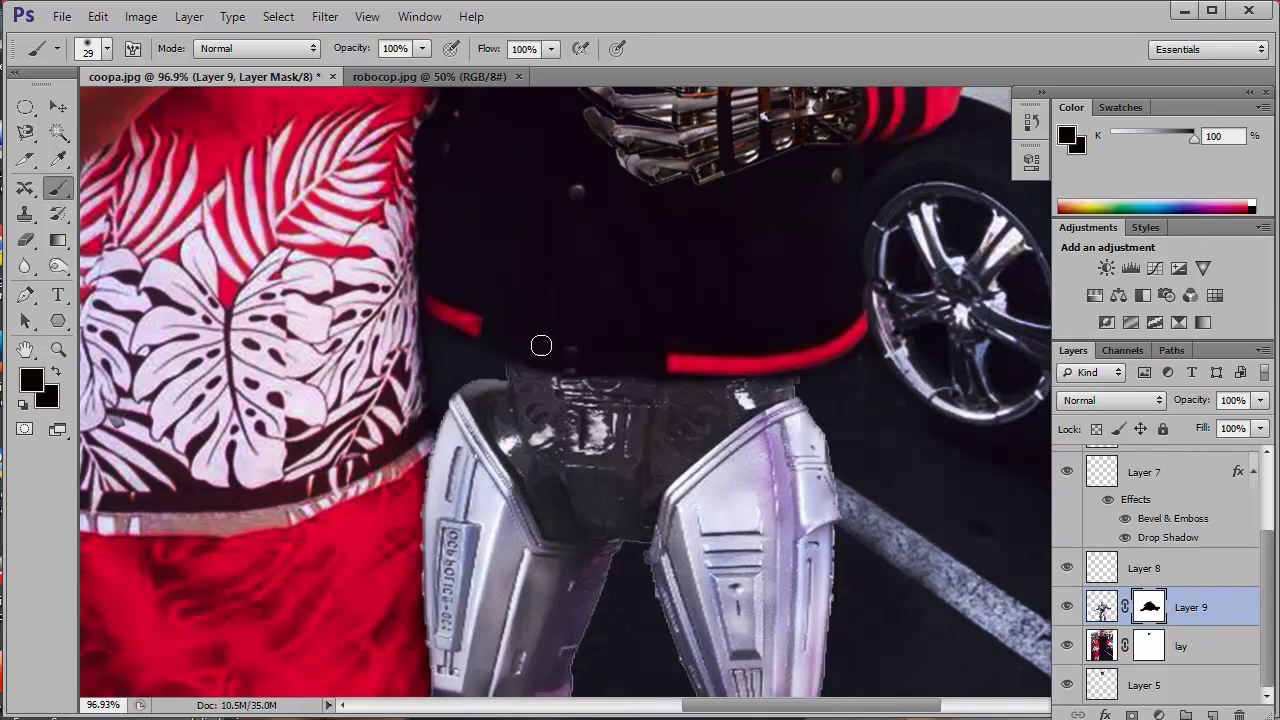
key("ctrl+0")
- Darken the RoboCop legs with Levels inputs 27 / 0.62 / 251
key("ctrl+l")
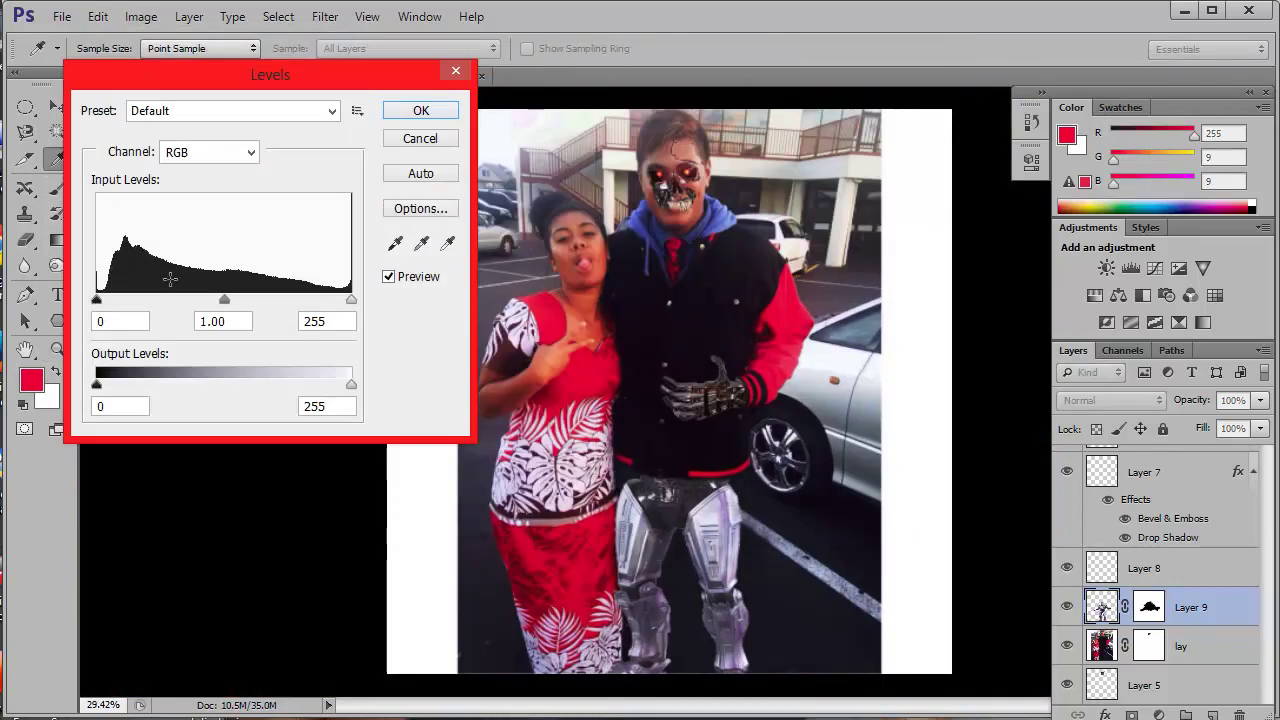
left_click_drag(96, 299, 123, 299)
left_click_drag(223, 299, 268, 299)
left_click_drag(351, 299, 350, 305)
key("Escape")
- Zoom in and paint black on Layer 9's mask along the leg's left edge
key("z")
left_click_drag(628, 538, 700, 538)
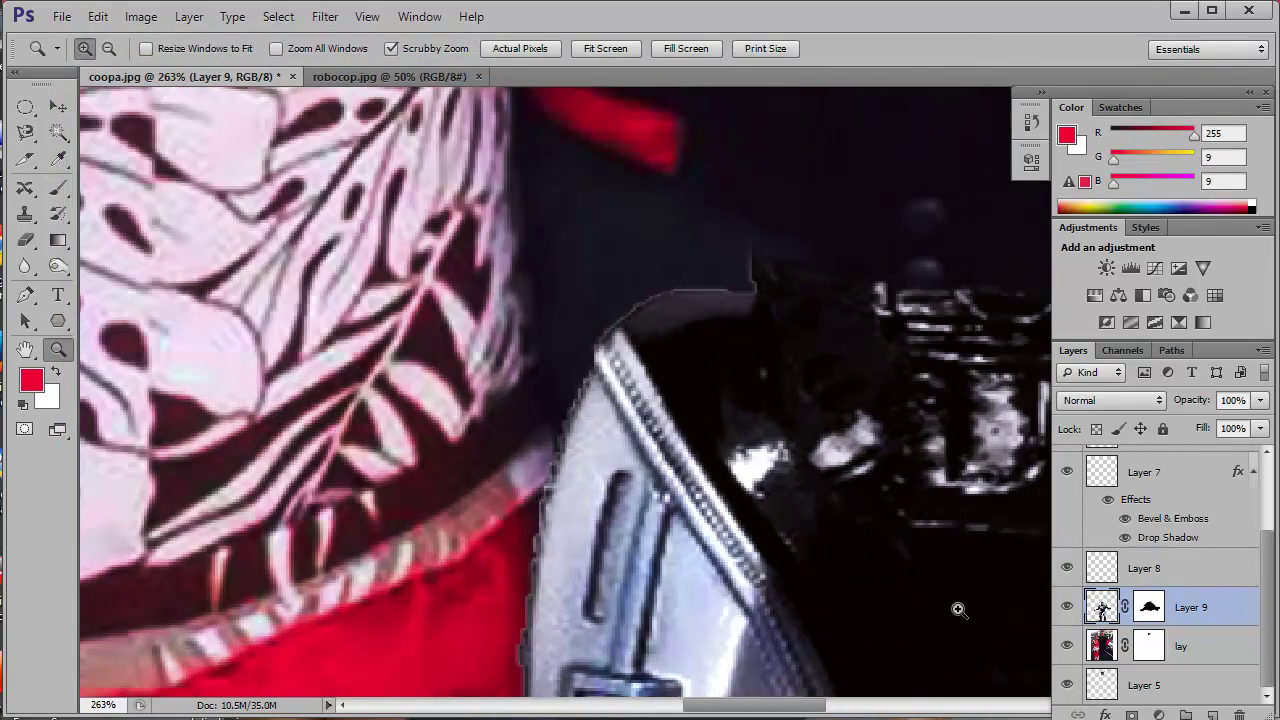
key("b")
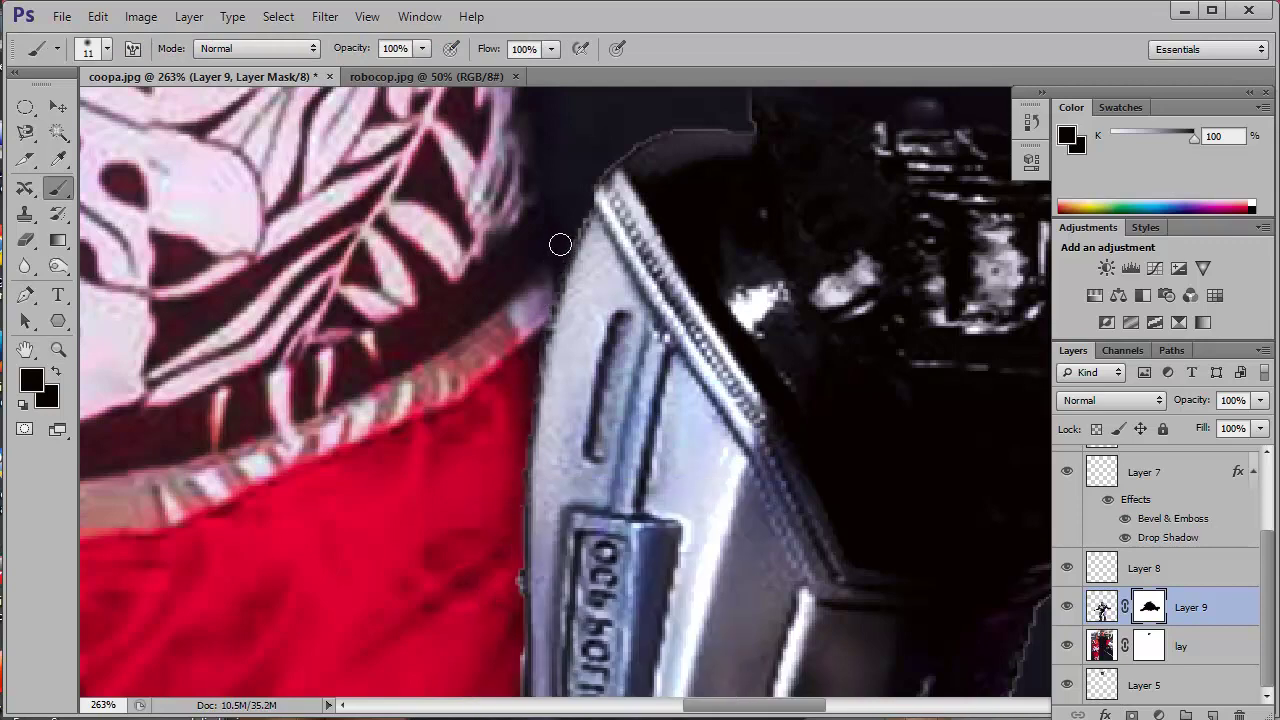
left_click_drag(523, 423, 523, 194)
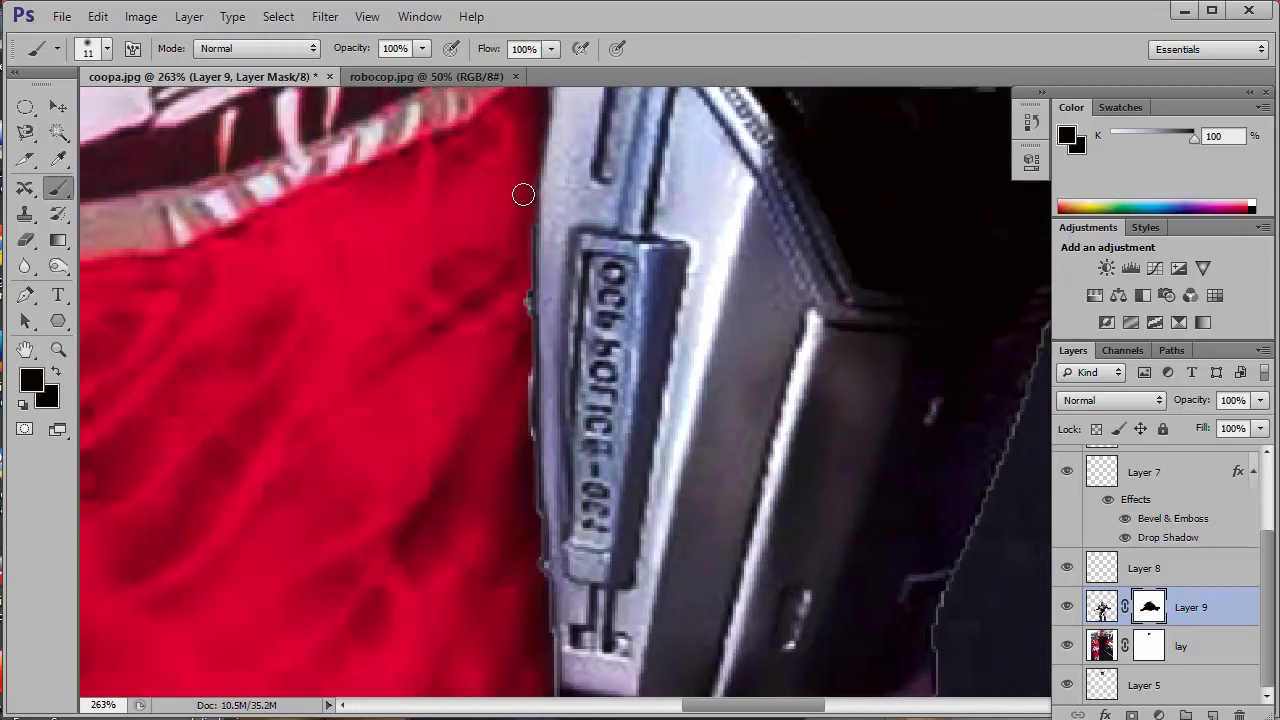
left_click_drag(521, 348, 518, 187)
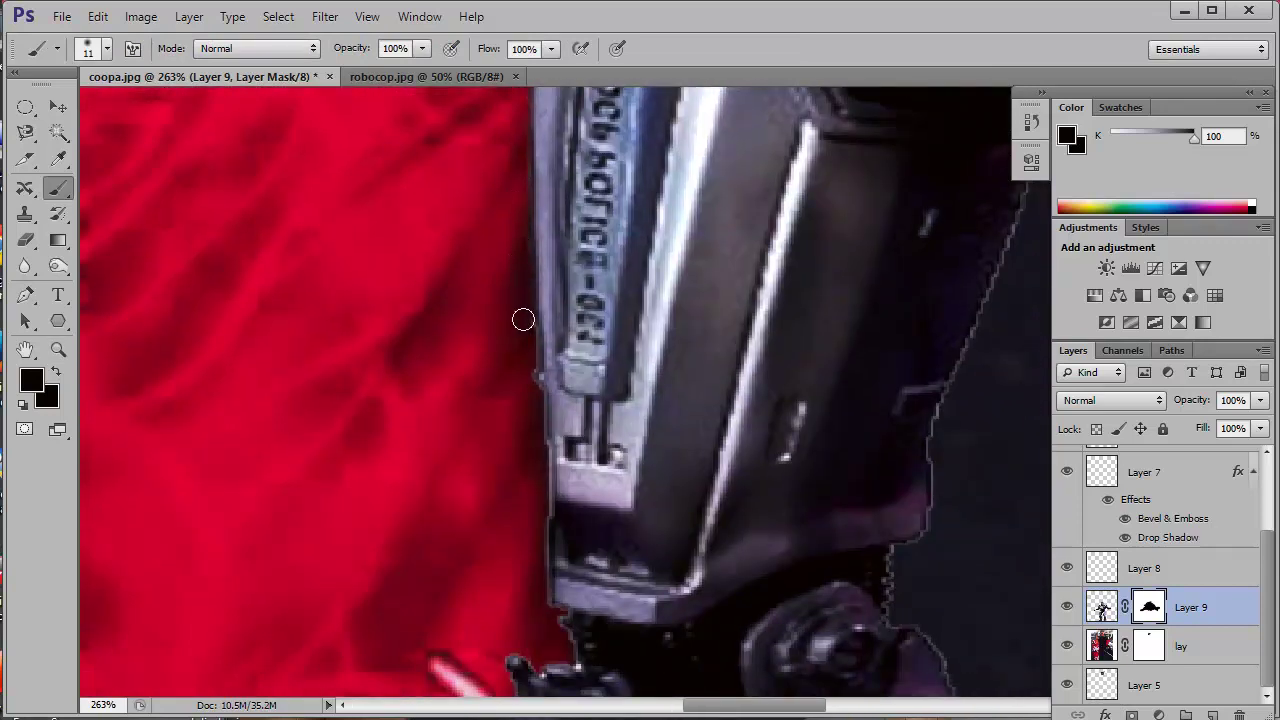
left_click_drag(523, 319, 563, 226)
left_click_drag(535, 547, 520, 147)
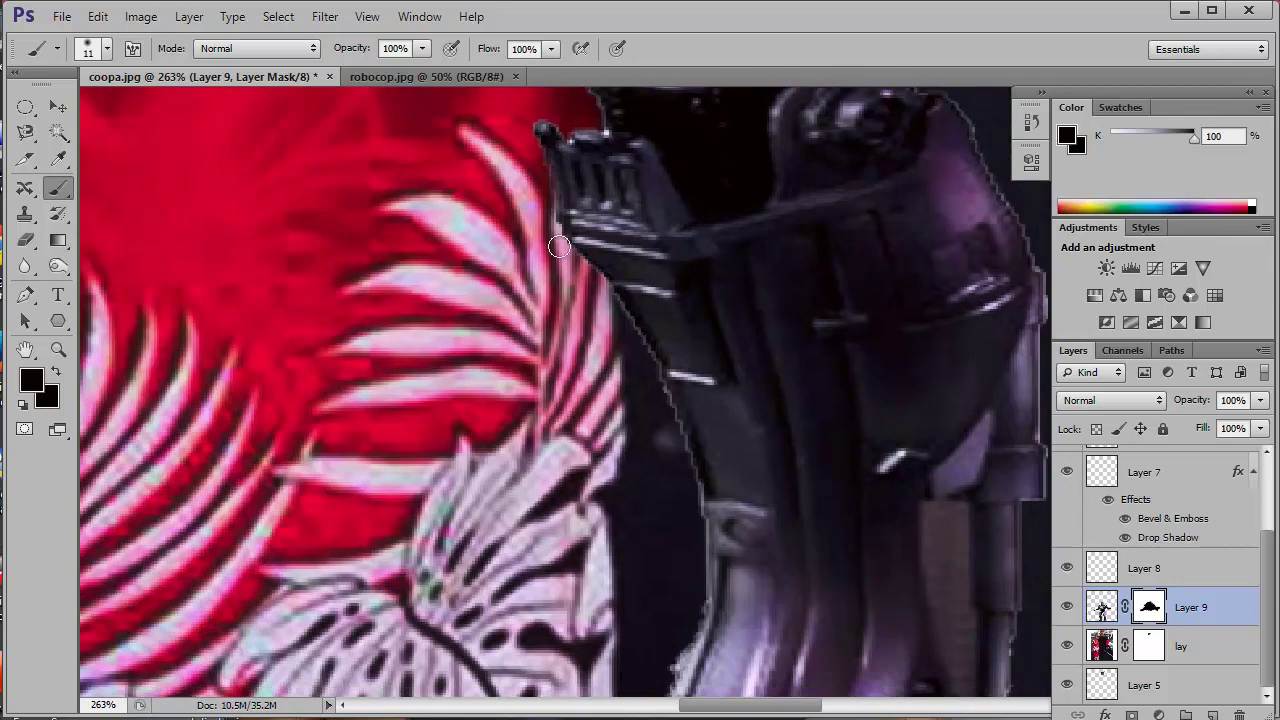
scroll(563, 254, "down", 2)
scroll(709, 241, "down", 2)
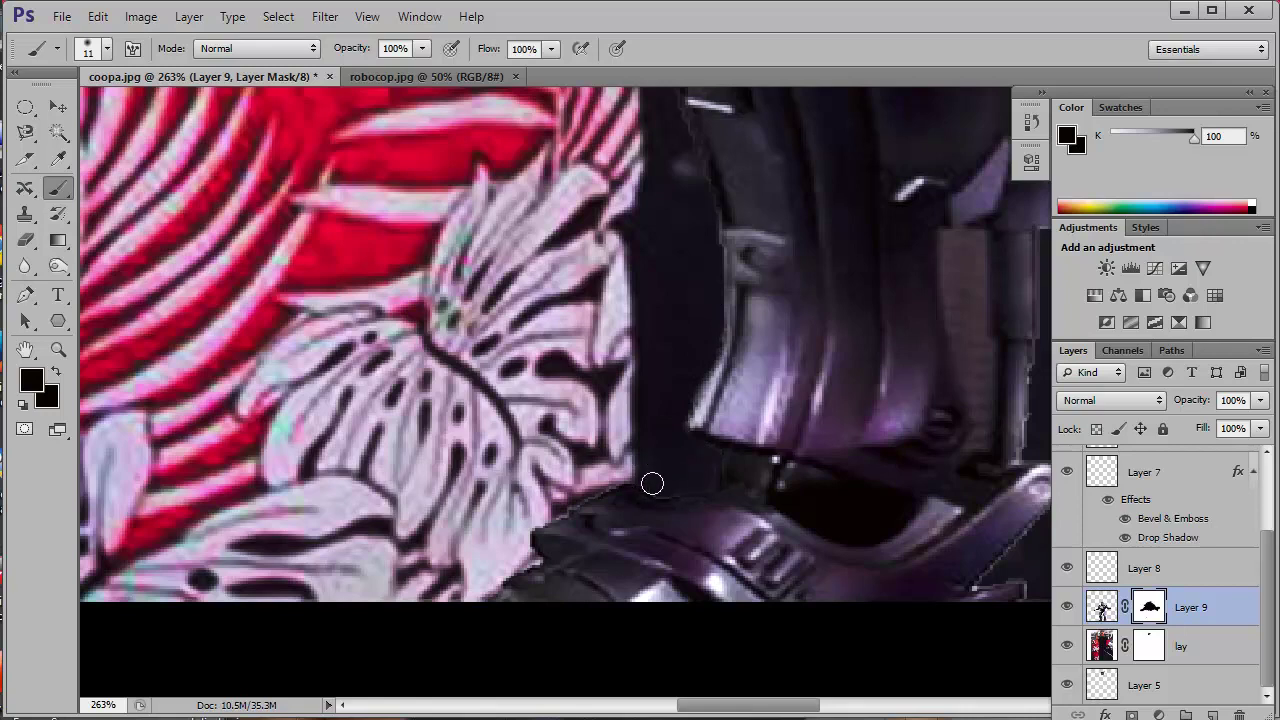
scroll(553, 508, "down", 3)
scroll(640, 380, "right", 5)
- Mask the fine leg edges near the dress with brush sizes 6, then 11
right_click(763, 337)
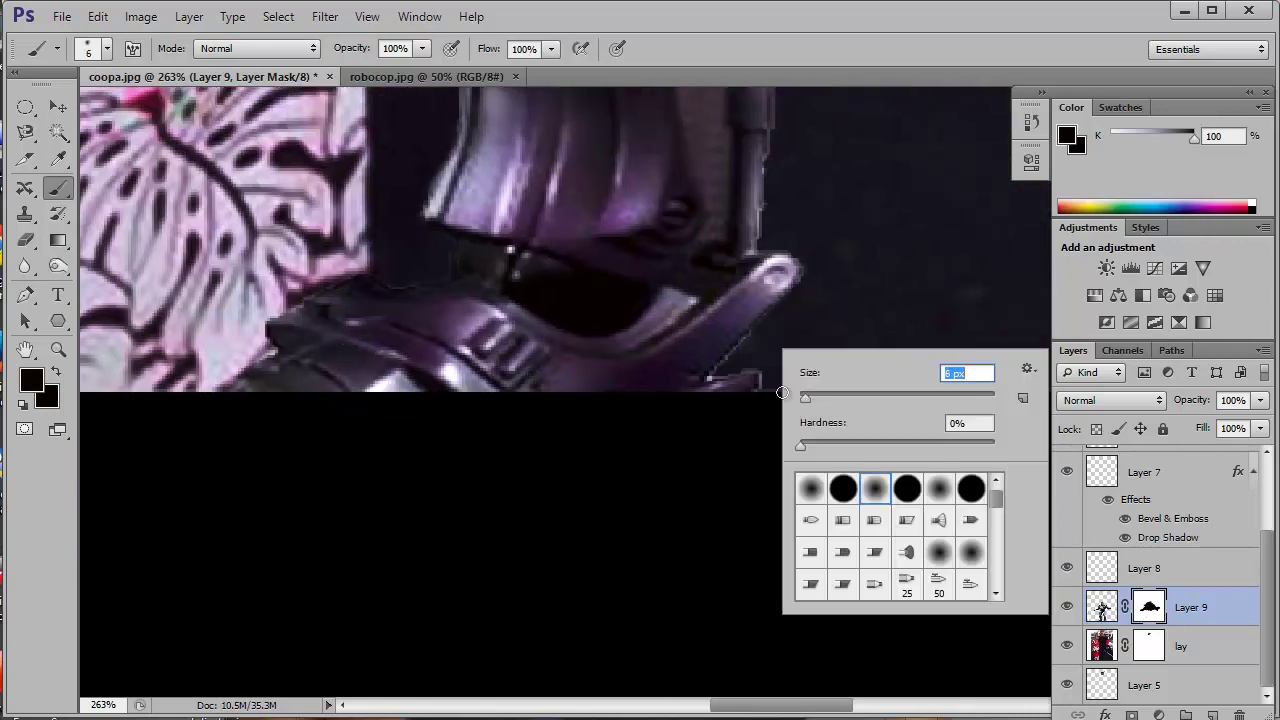
type("6")
key("Return")
scroll(773, 166, "up", 2)
right_click(709, 349)
type("11")
key("Return")
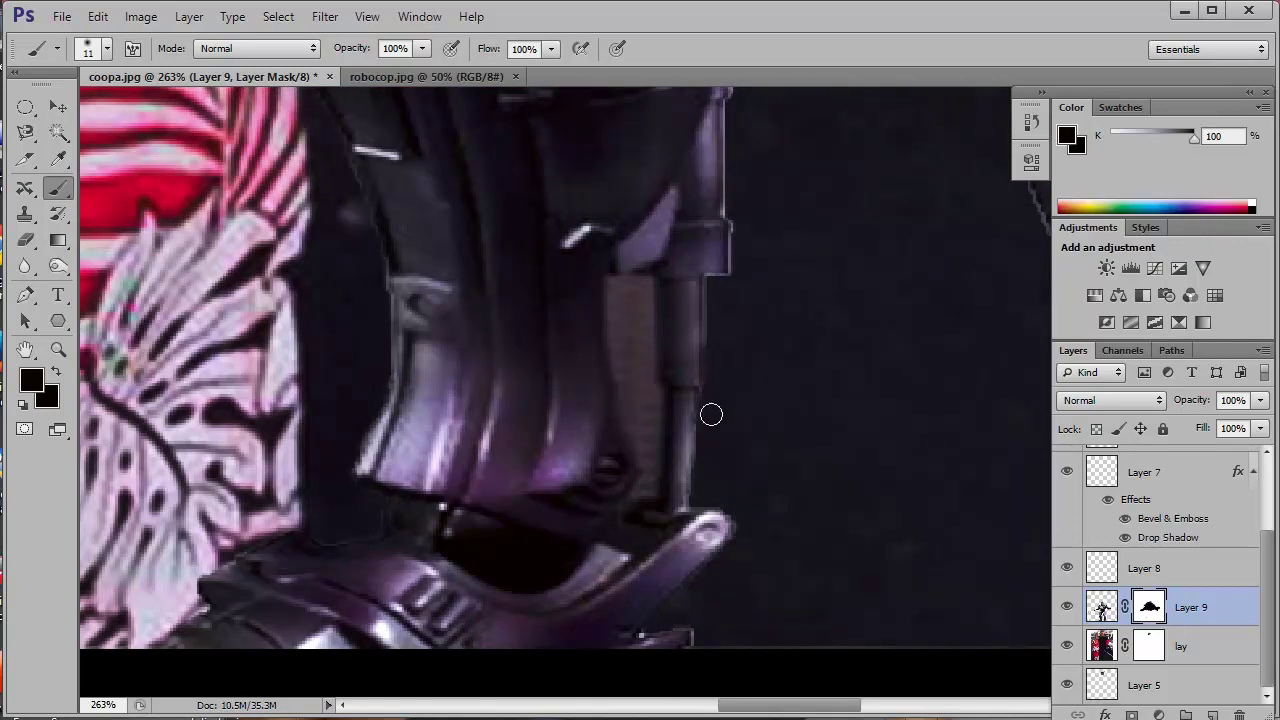
- Mask the remaining backdrop around the legs and zoom out to review both legs
scroll(656, 236, "up", 3)
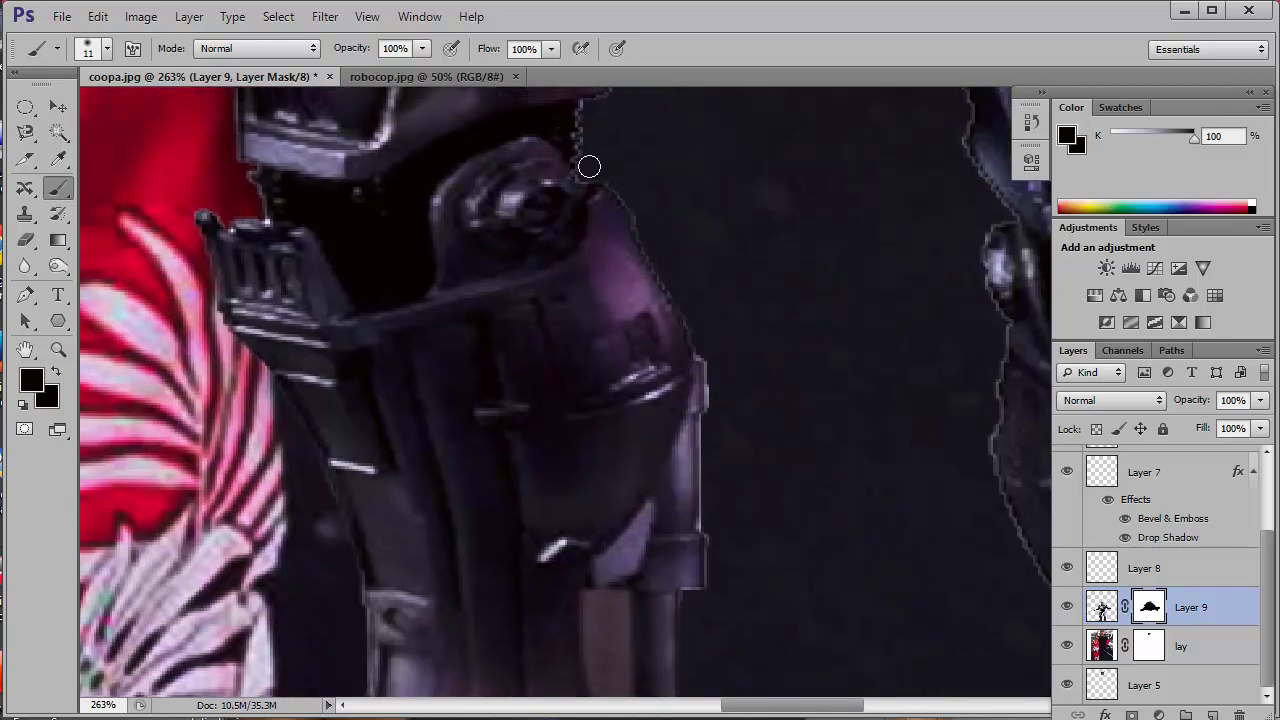
scroll(585, 303, "up", 2)
scroll(633, 293, "up", 2)
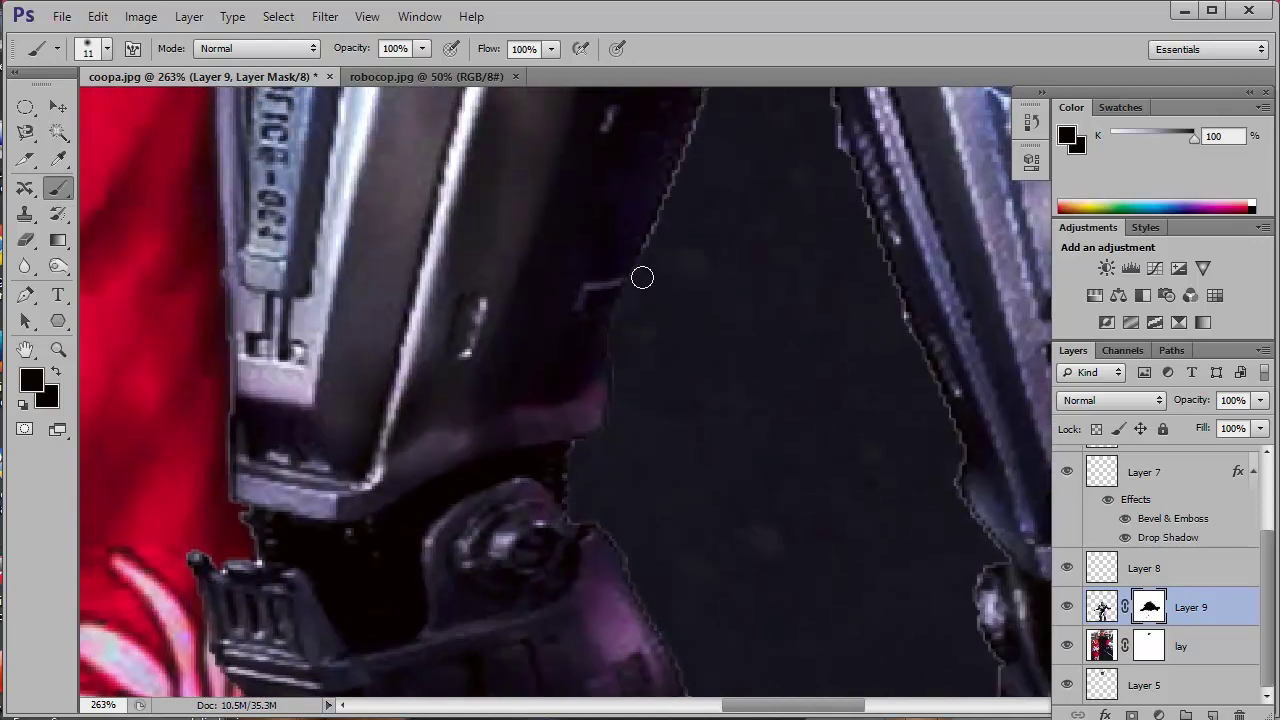
scroll(642, 277, "up", 2)
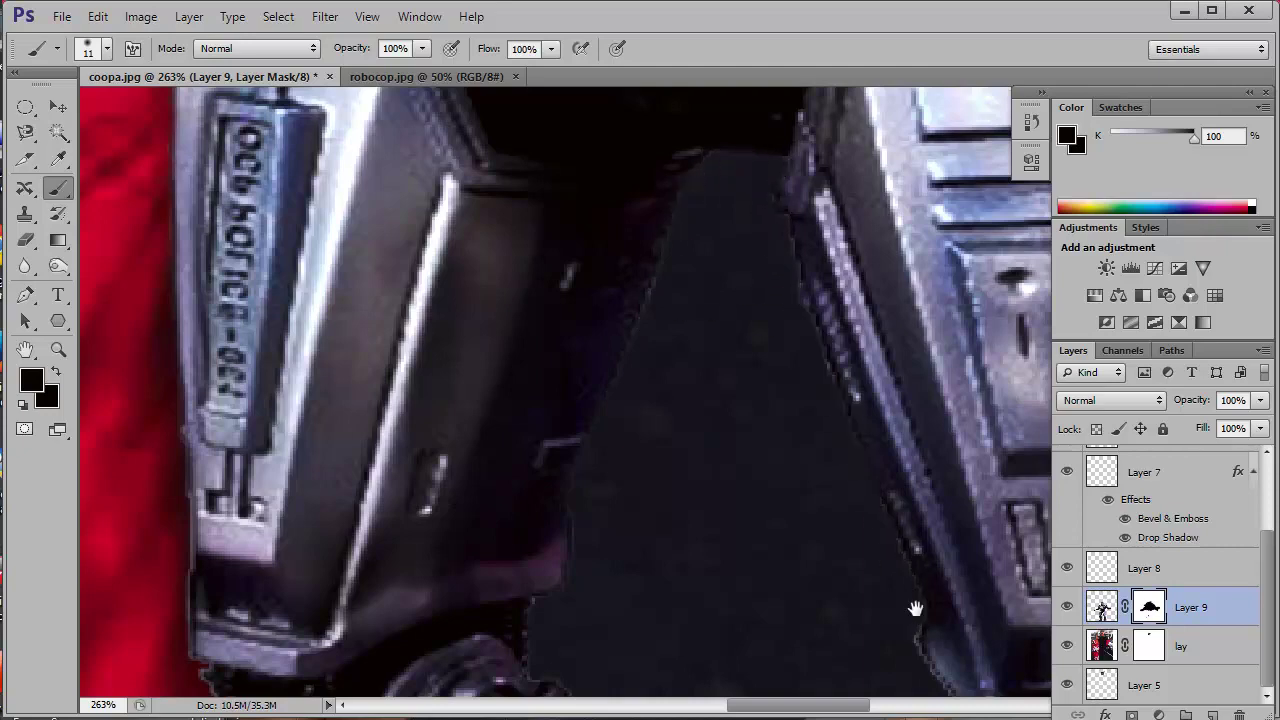
left_click_drag(915, 608, 791, 333)
left_click_drag(778, 431, 806, 208)
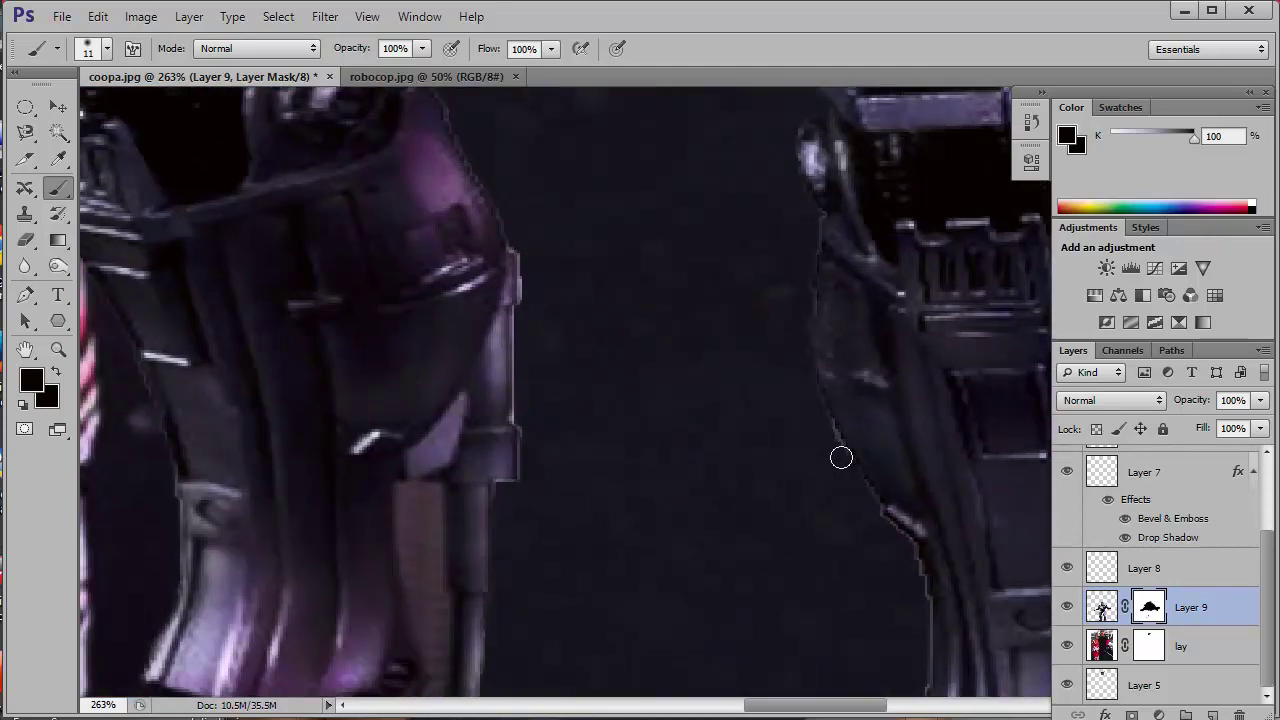
left_click_drag(841, 457, 835, 419)
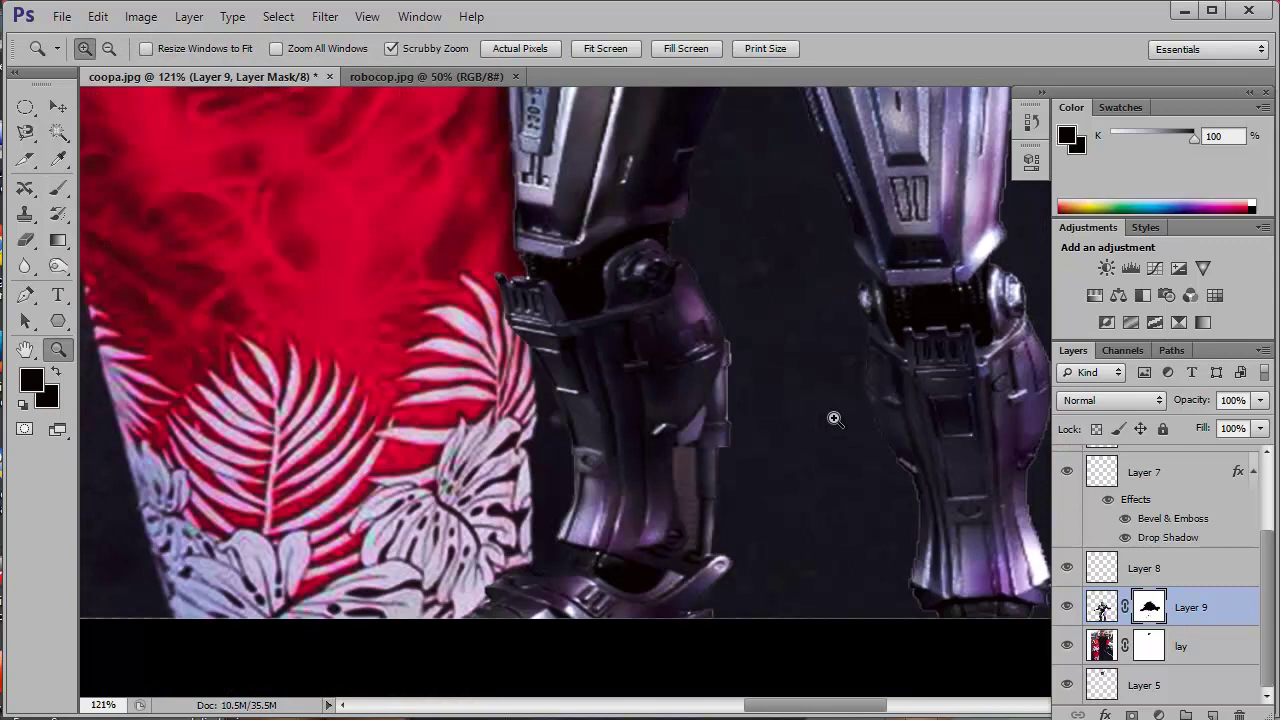